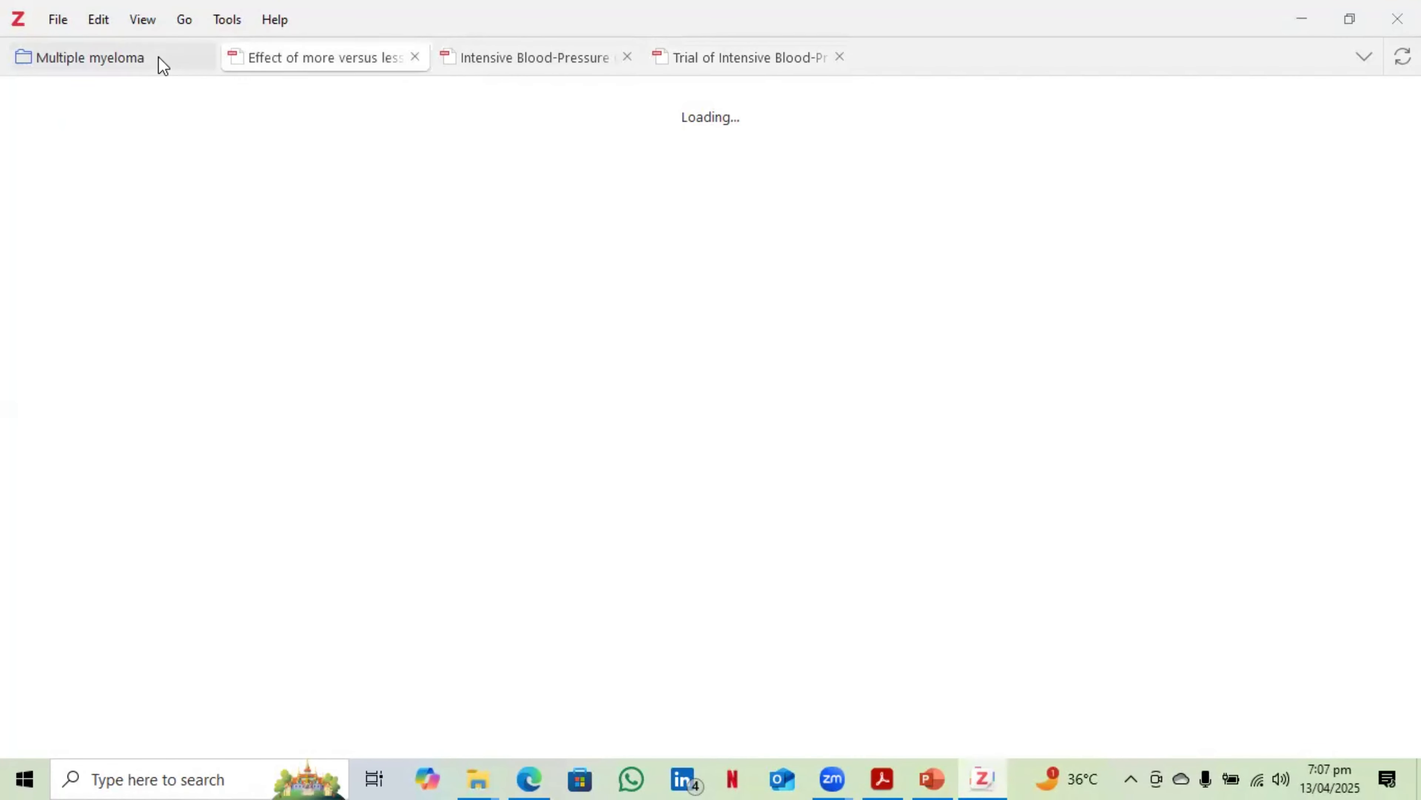
- Return to the Multiple myeloma collection with the article tabs closed, and view the Plugins Manager before closing it
click(162, 64)
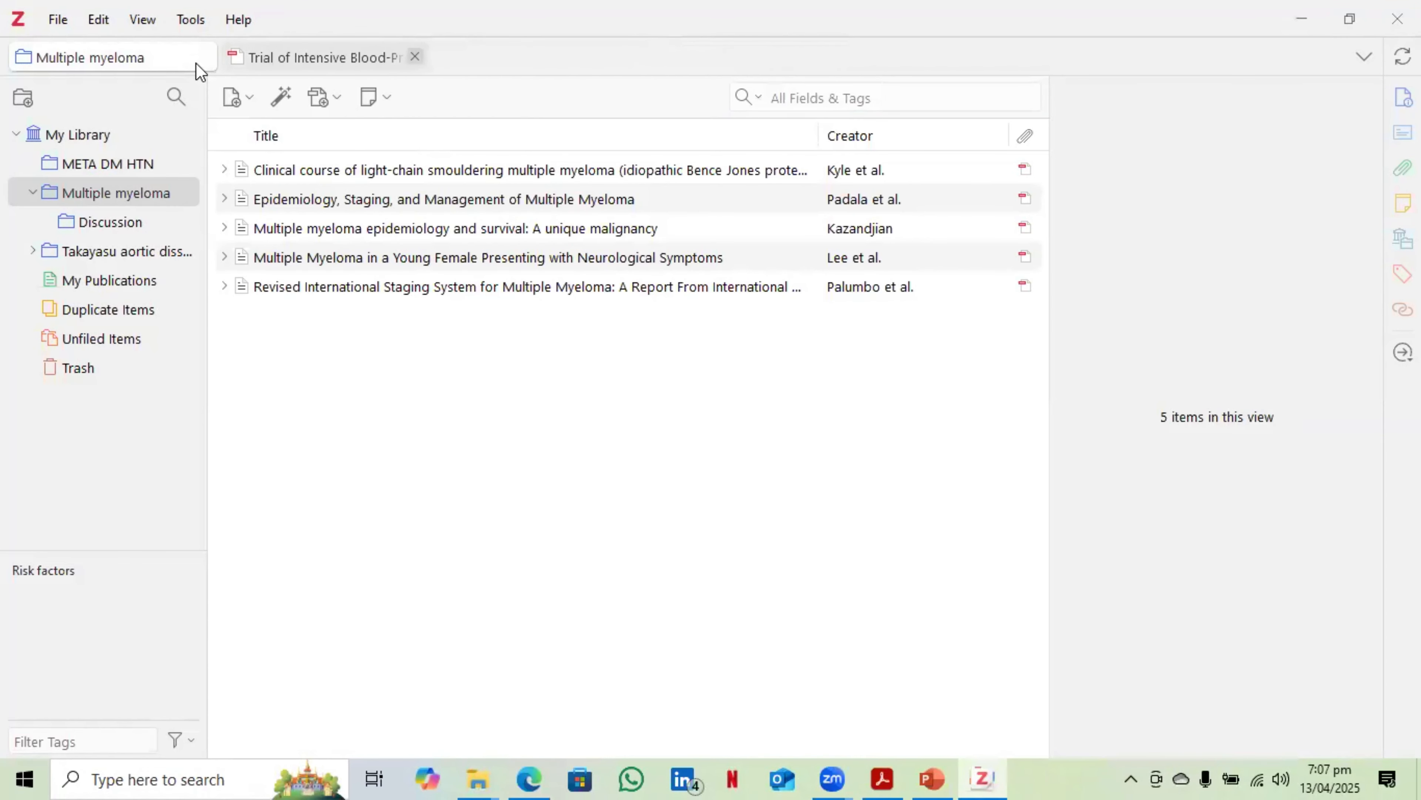
click(190, 21)
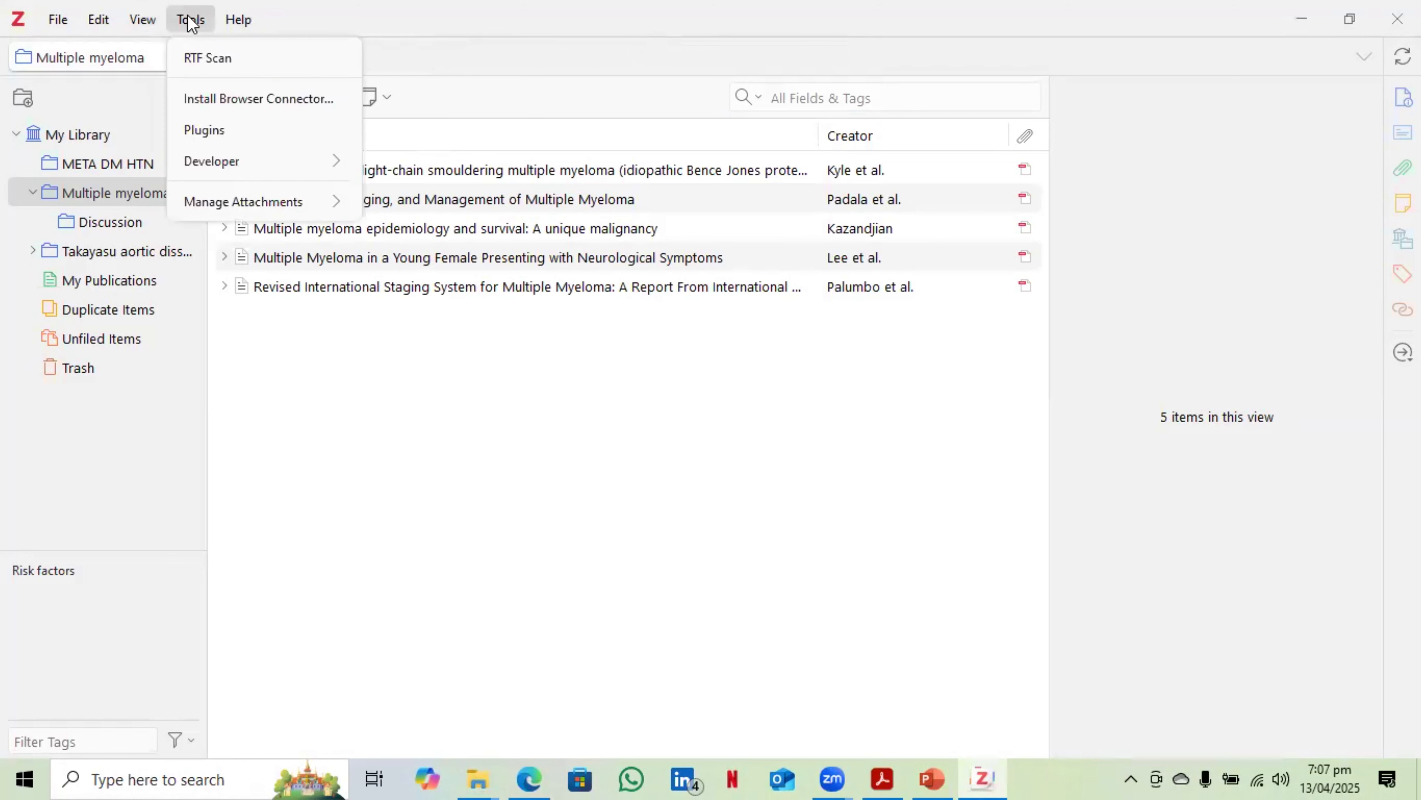
click(190, 16)
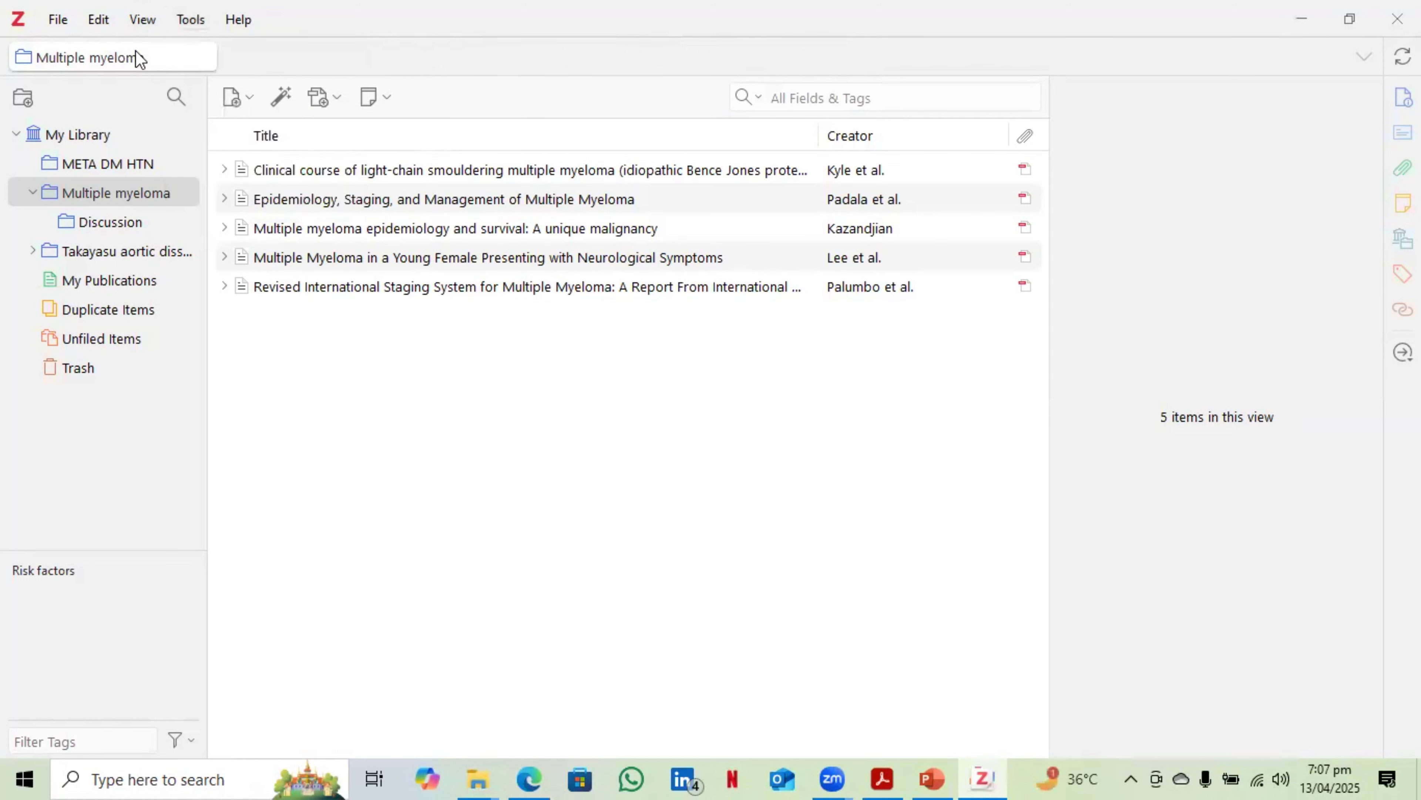
click(185, 22)
click(232, 129)
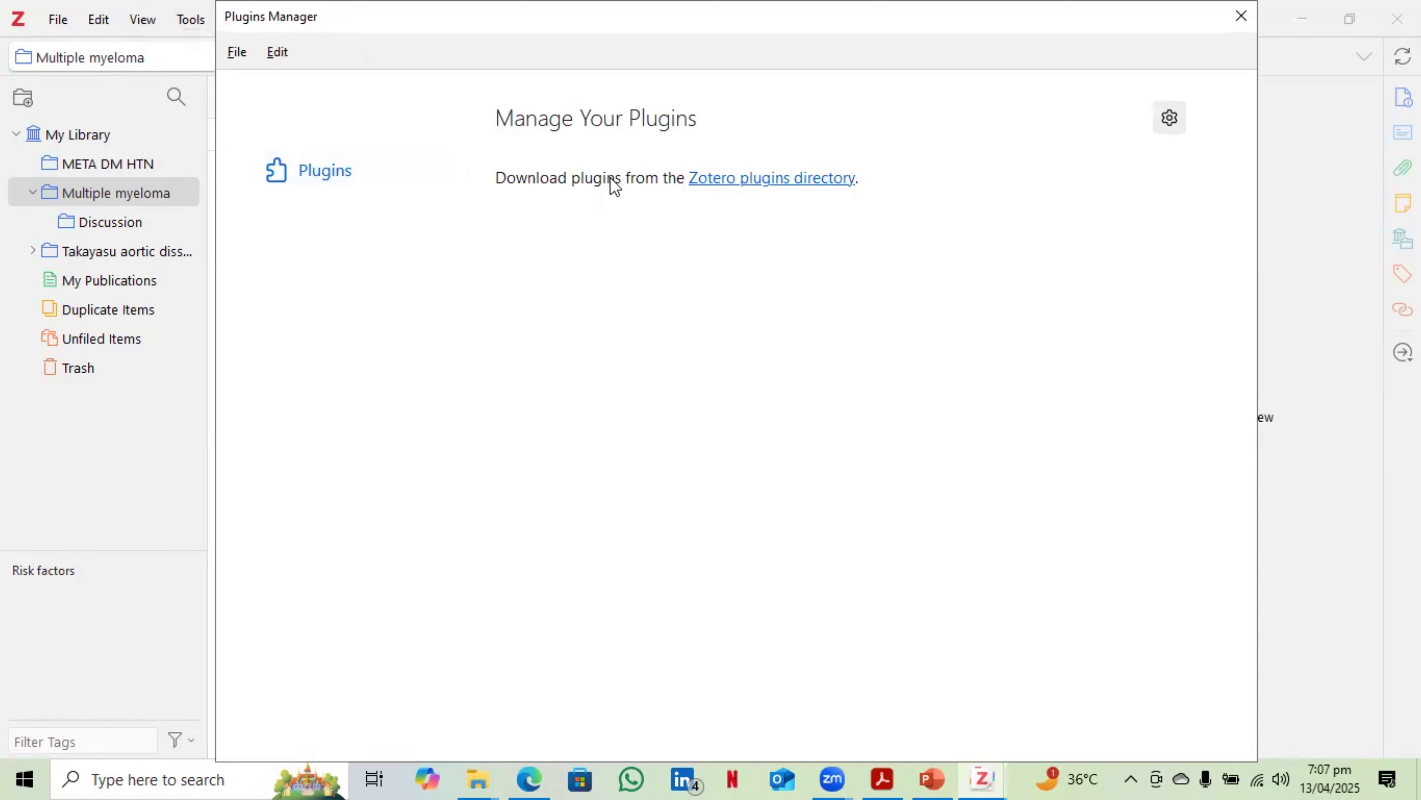
click(1239, 17)
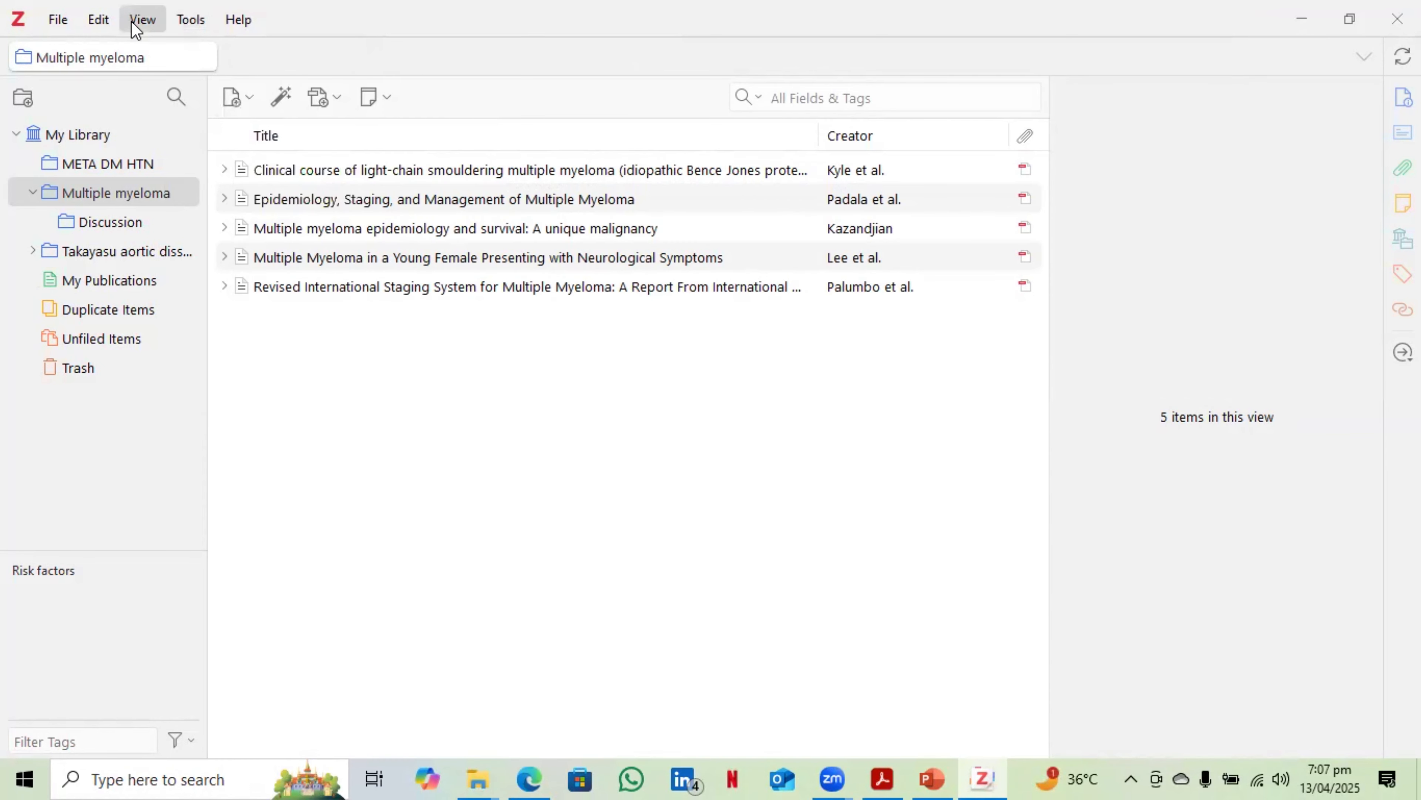
- Open the Zotero plugins directory web page from the Plugins Manager
click(140, 21)
mouse_move(201, 28)
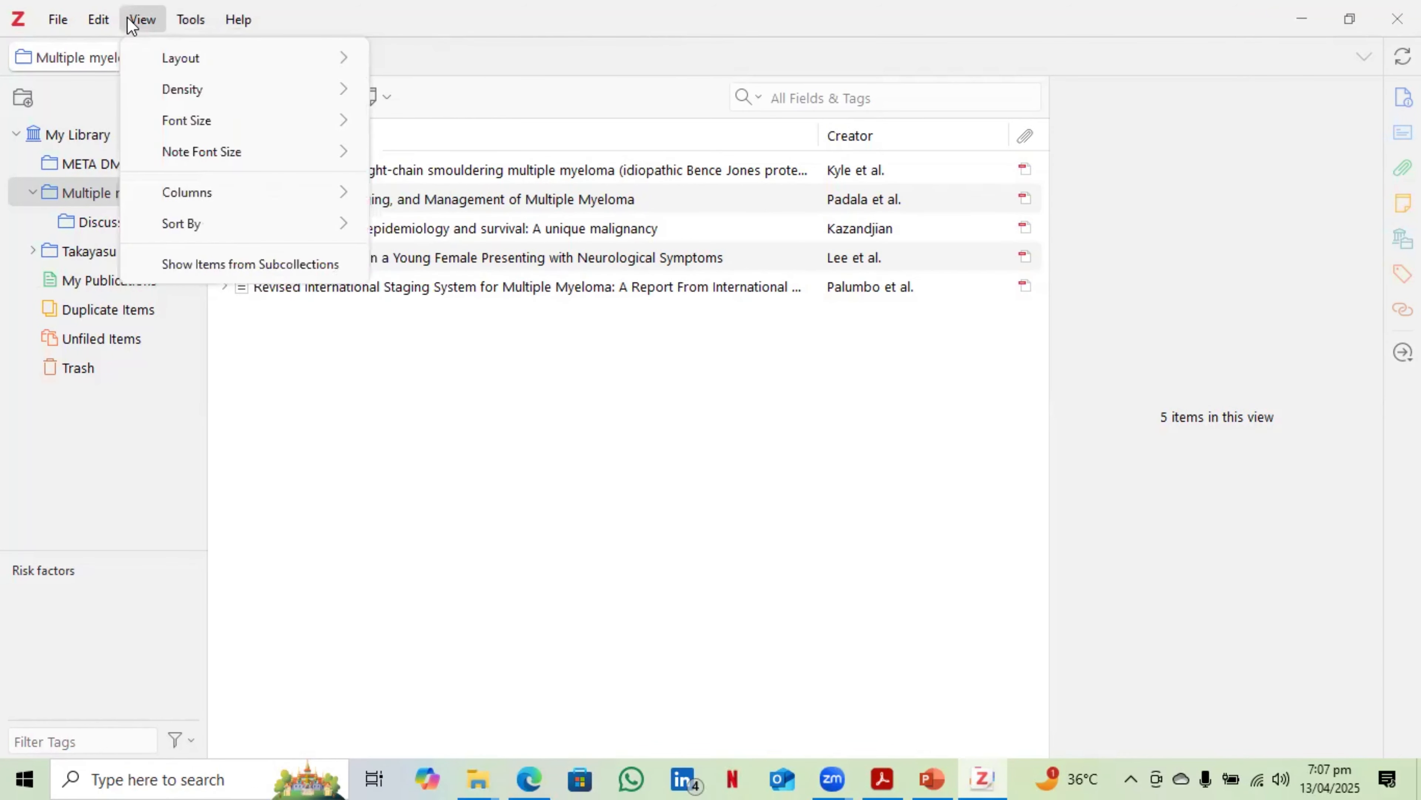
mouse_move(93, 23)
mouse_move(45, 27)
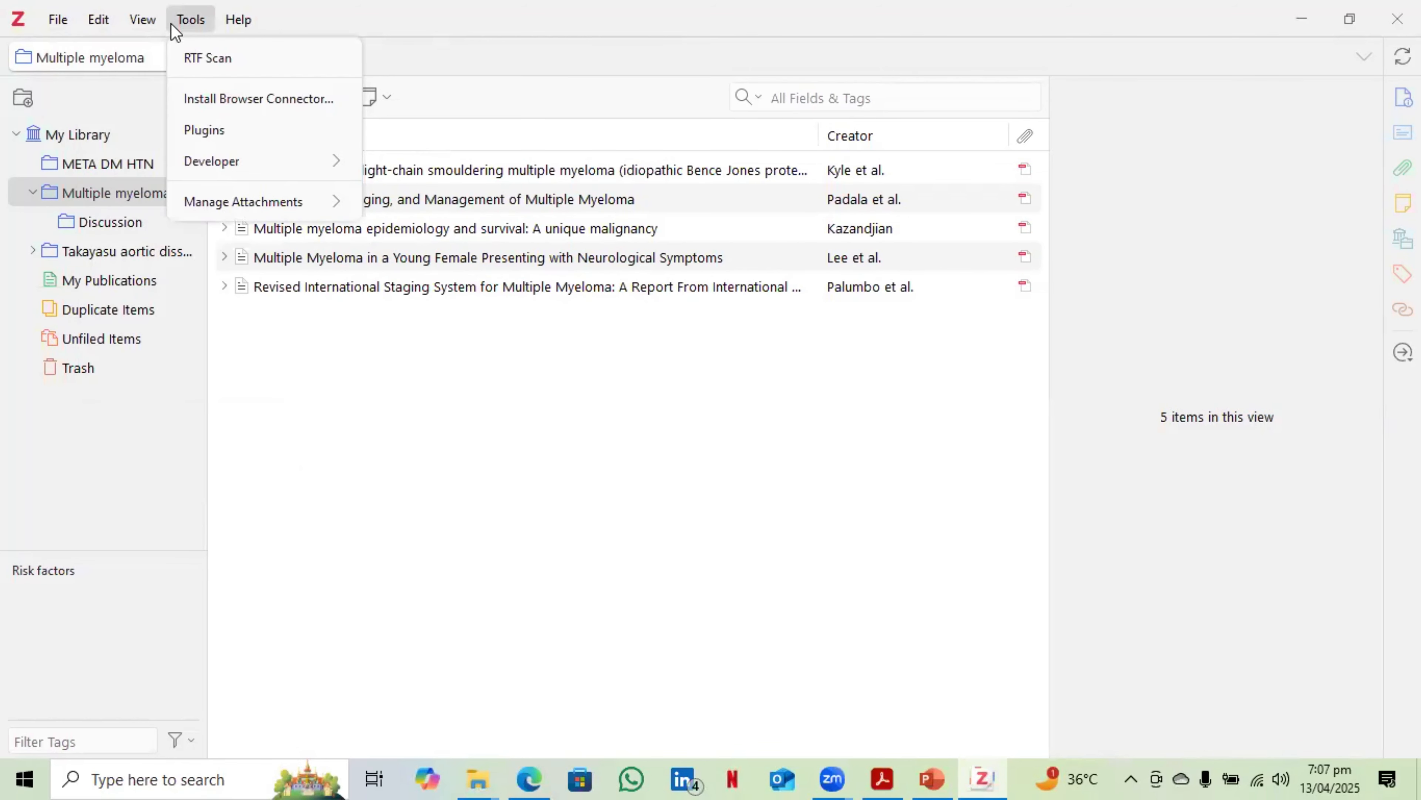
click(221, 135)
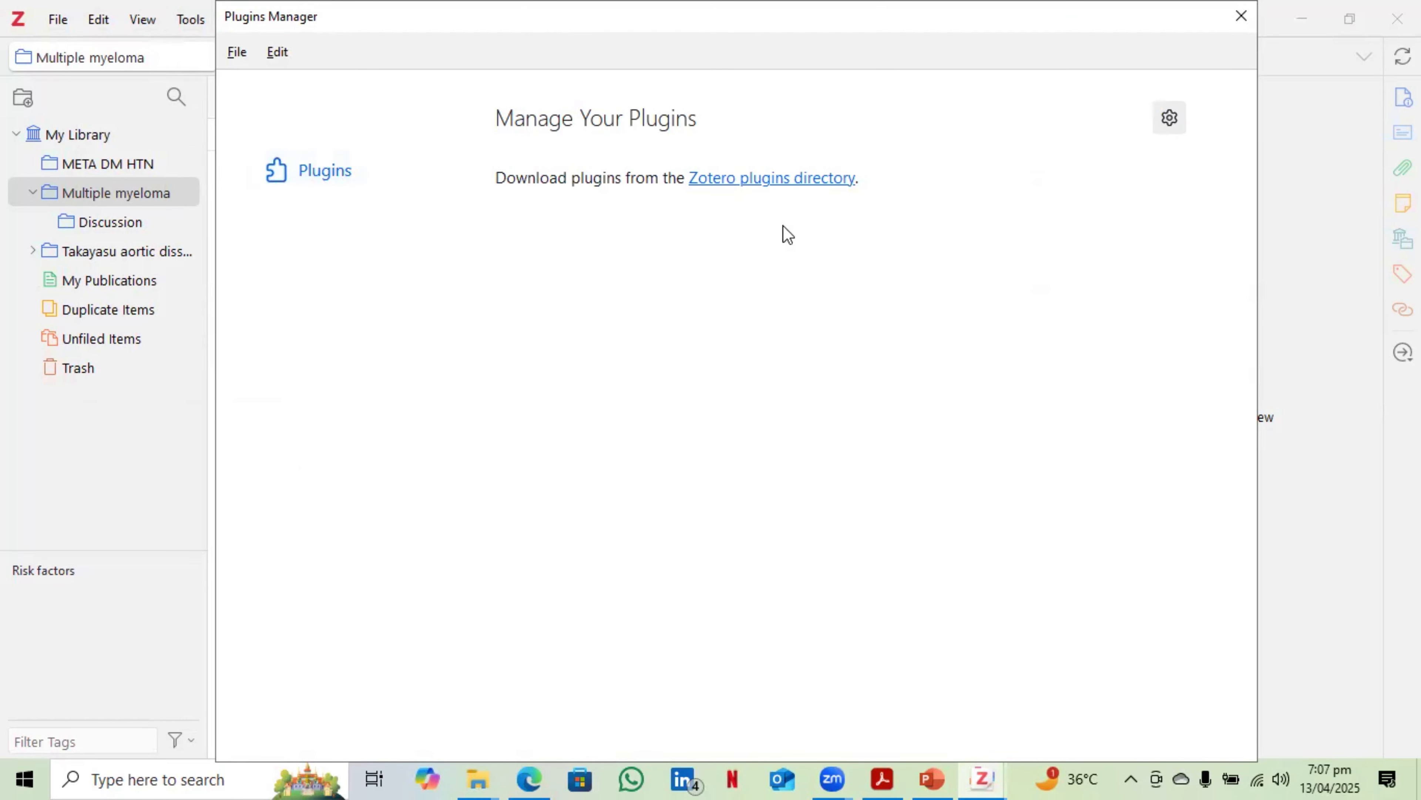
click(790, 179)
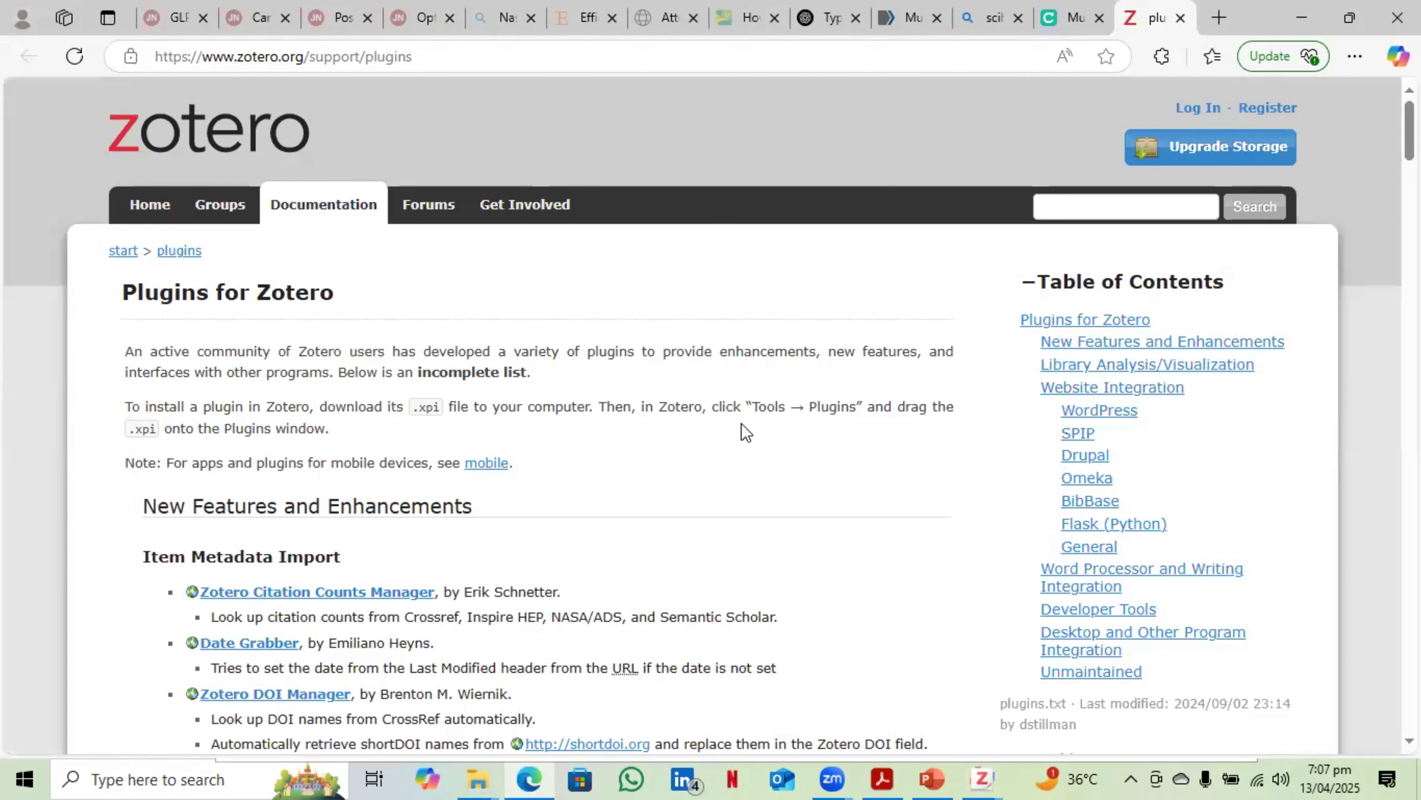
- Look through the plugins directory, from Item Metadata Import to the plugins for other programs
scroll(741, 426, down, 3)
scroll(750, 406, down, 3)
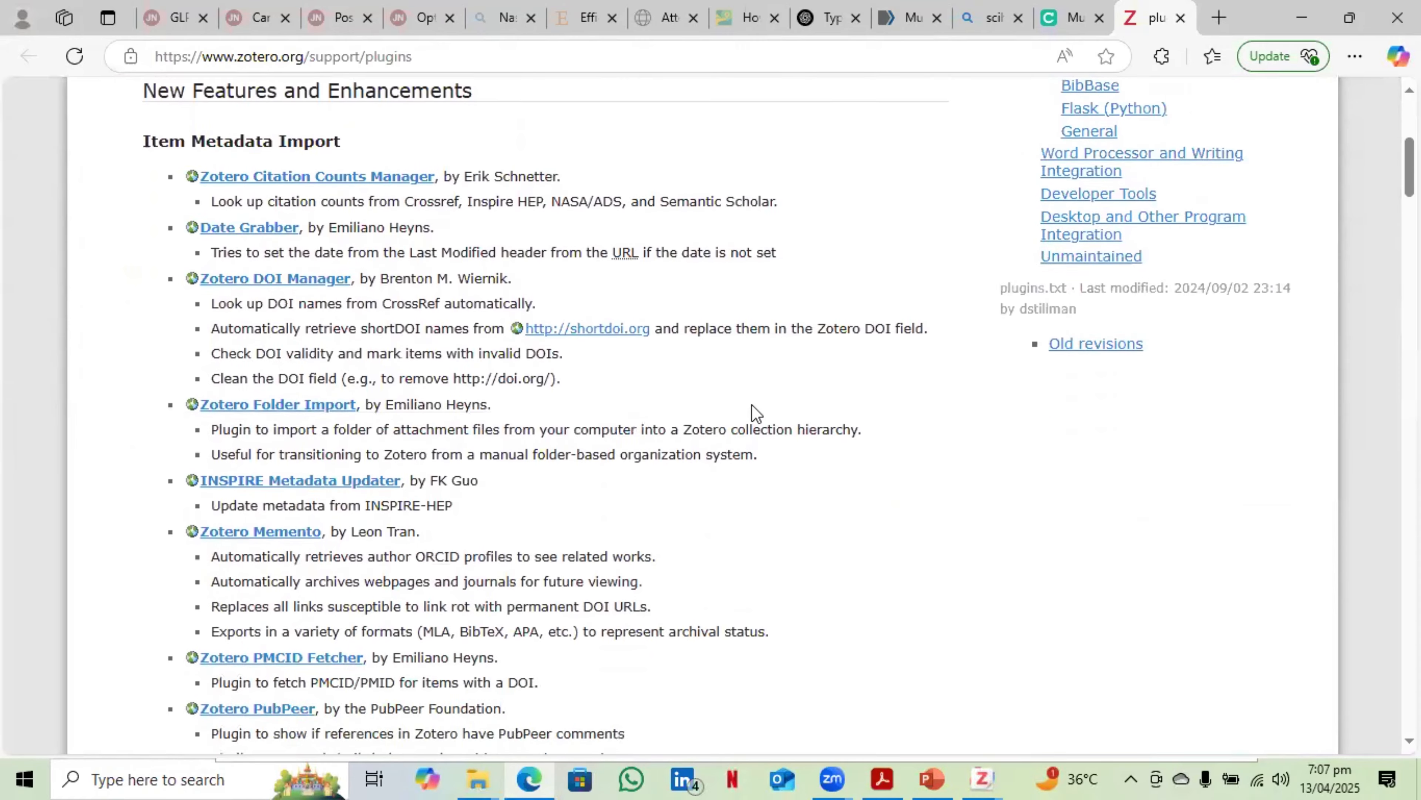
scroll(752, 402, down, 5)
scroll(752, 402, down, 10)
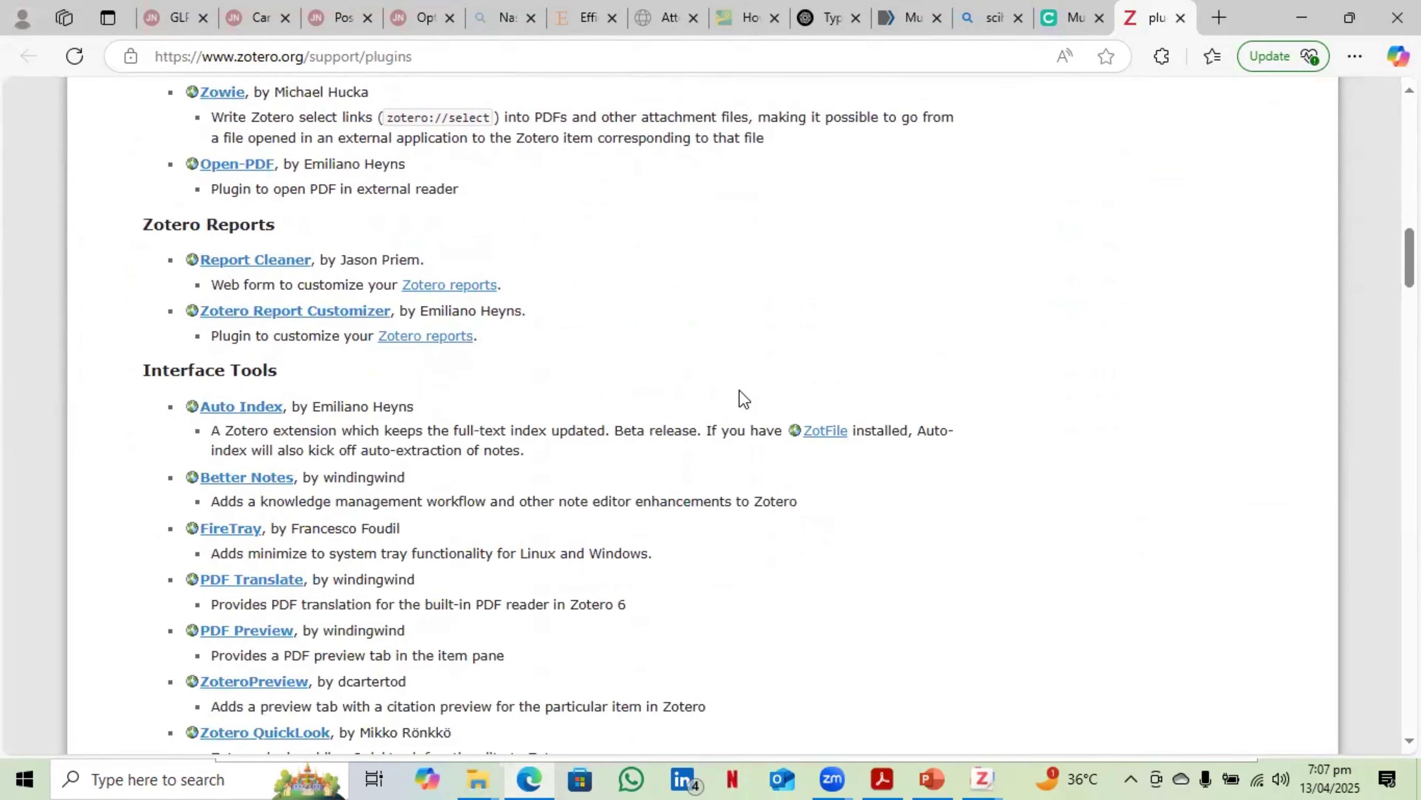
scroll(741, 392, down, 7)
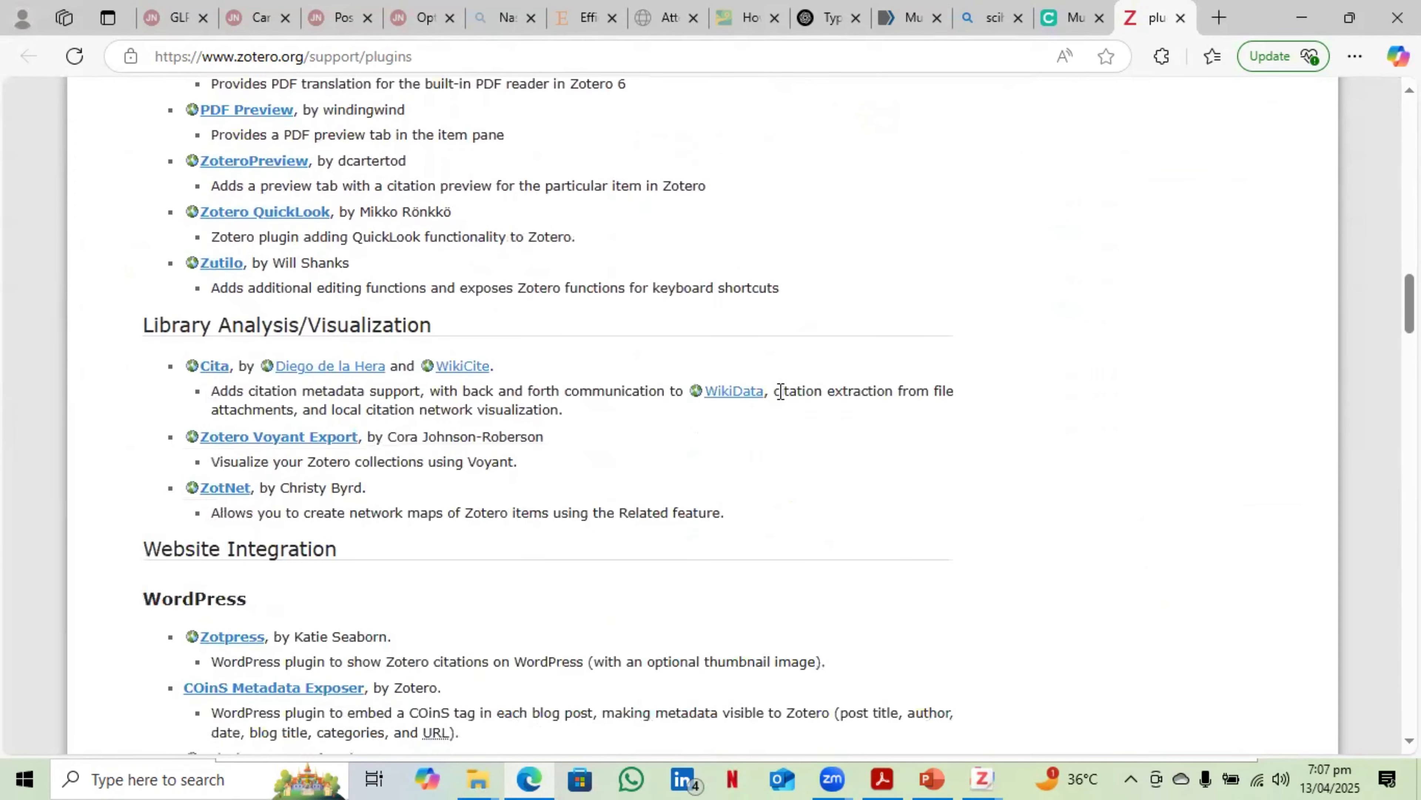
scroll(781, 391, down, 6)
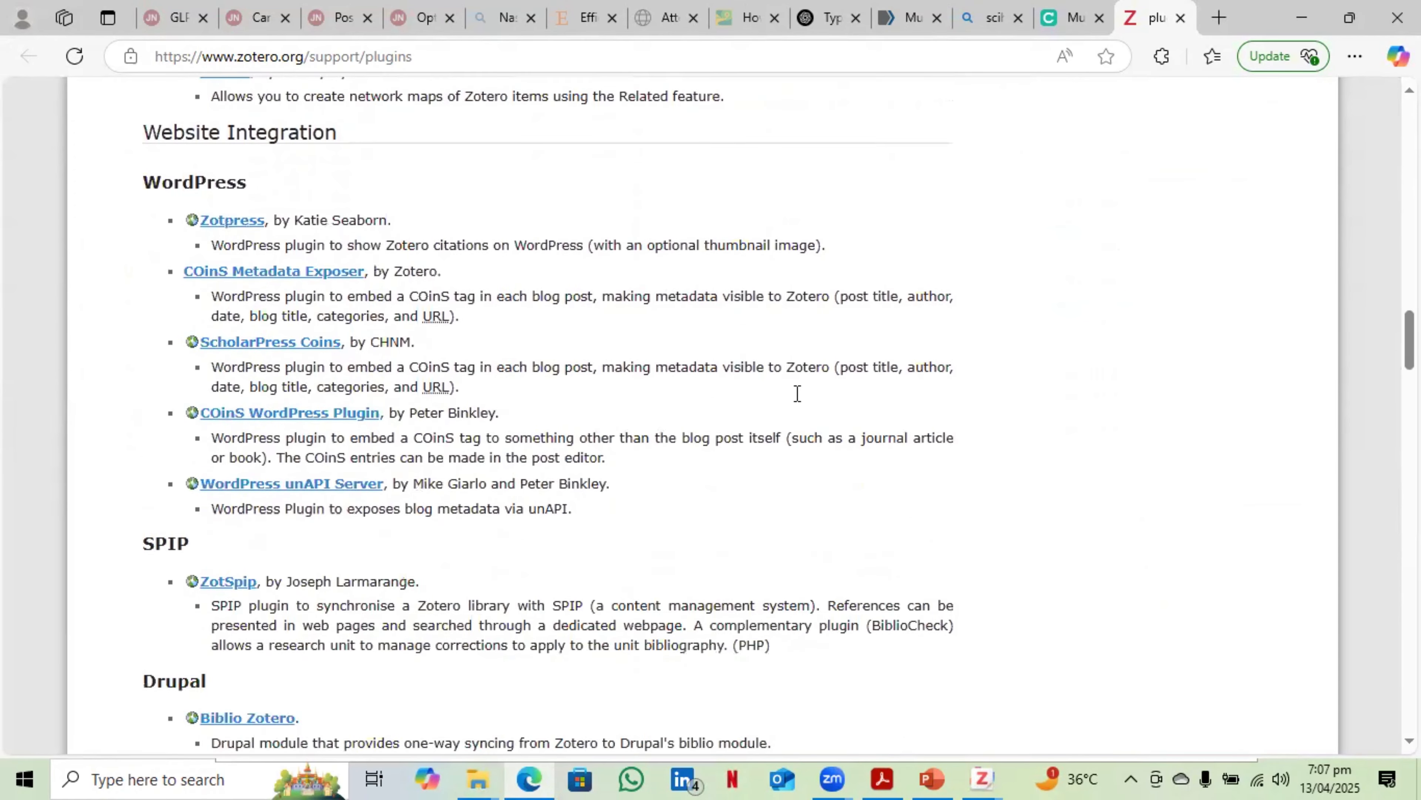
scroll(797, 392, up, 9)
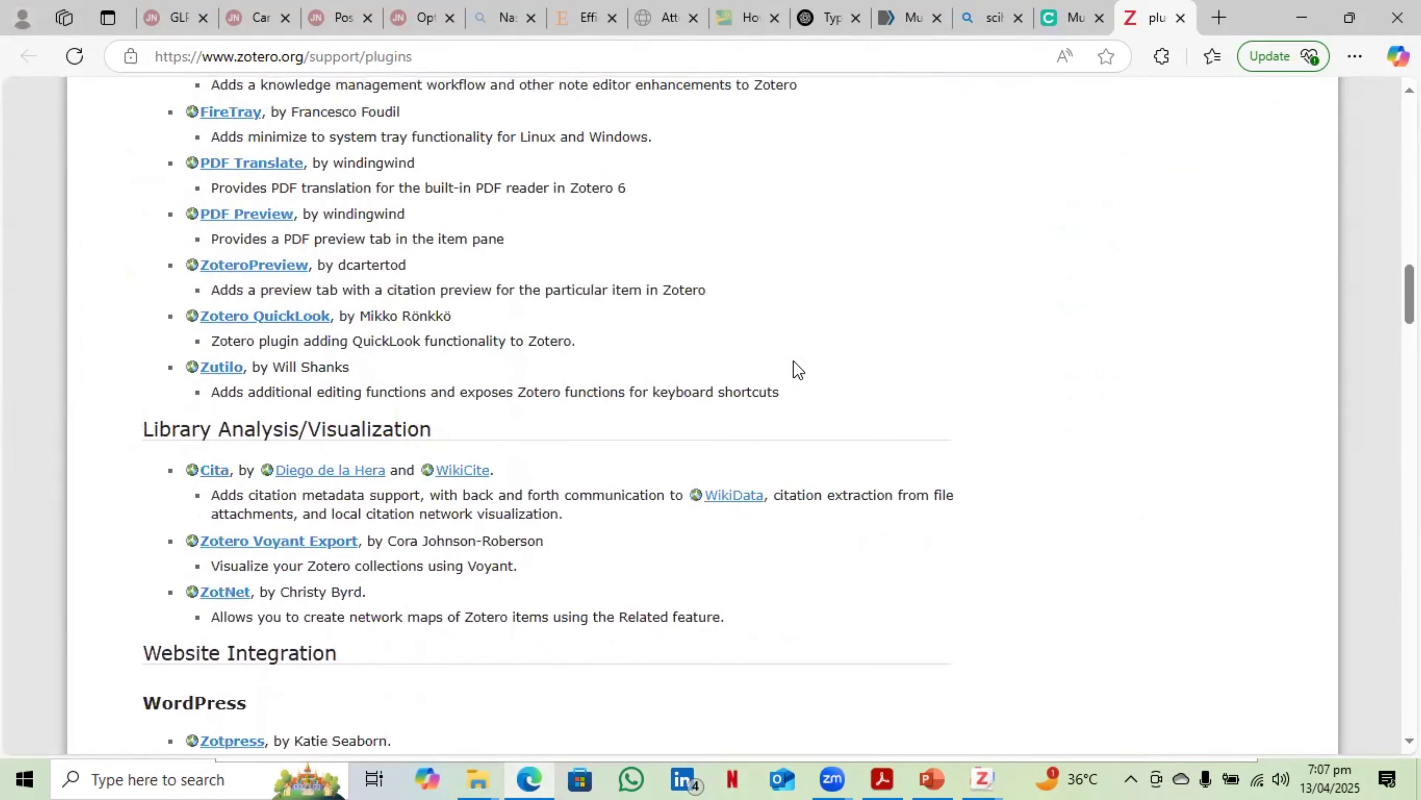
scroll(794, 371, up, 4)
scroll(797, 361, down, 4)
scroll(727, 373, down, 20)
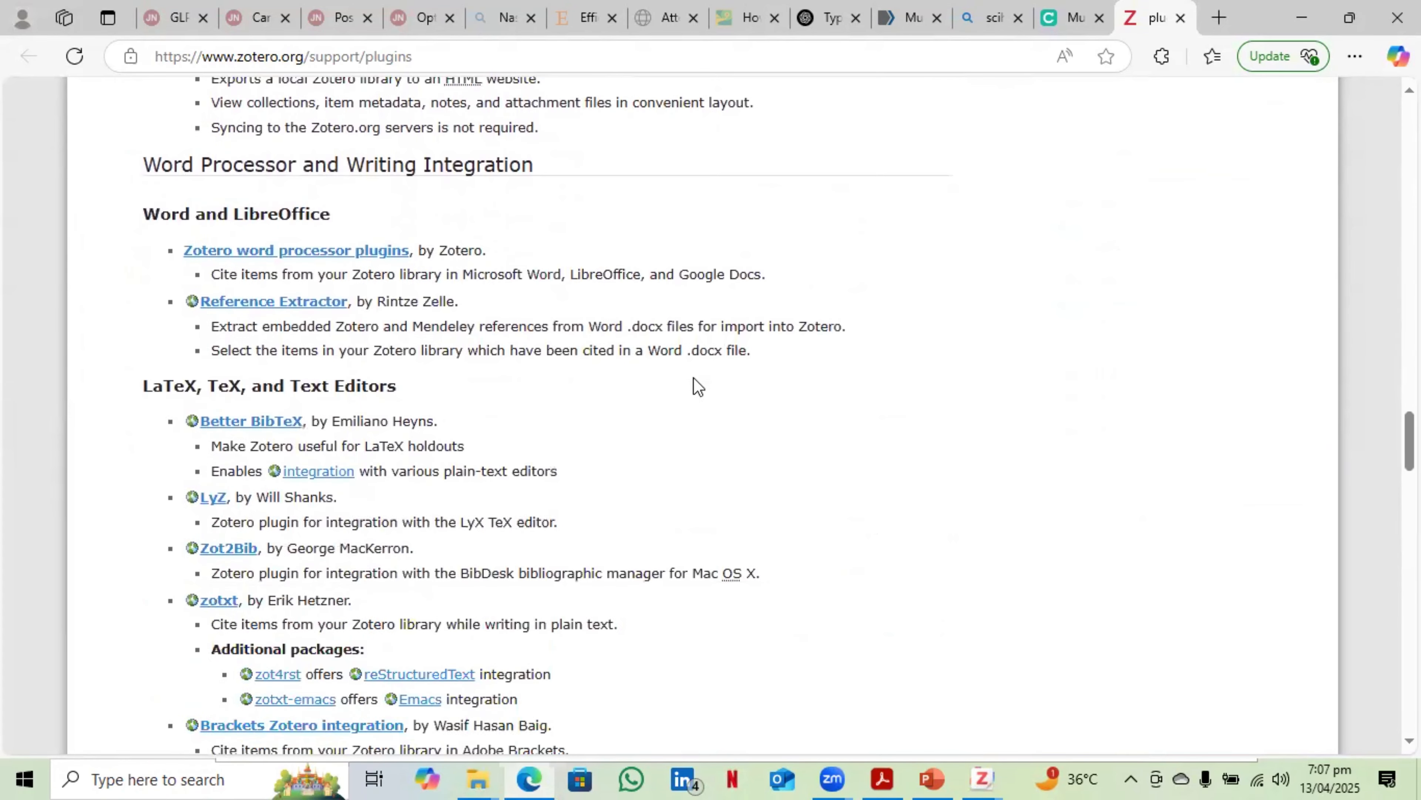
scroll(680, 378, down, 7)
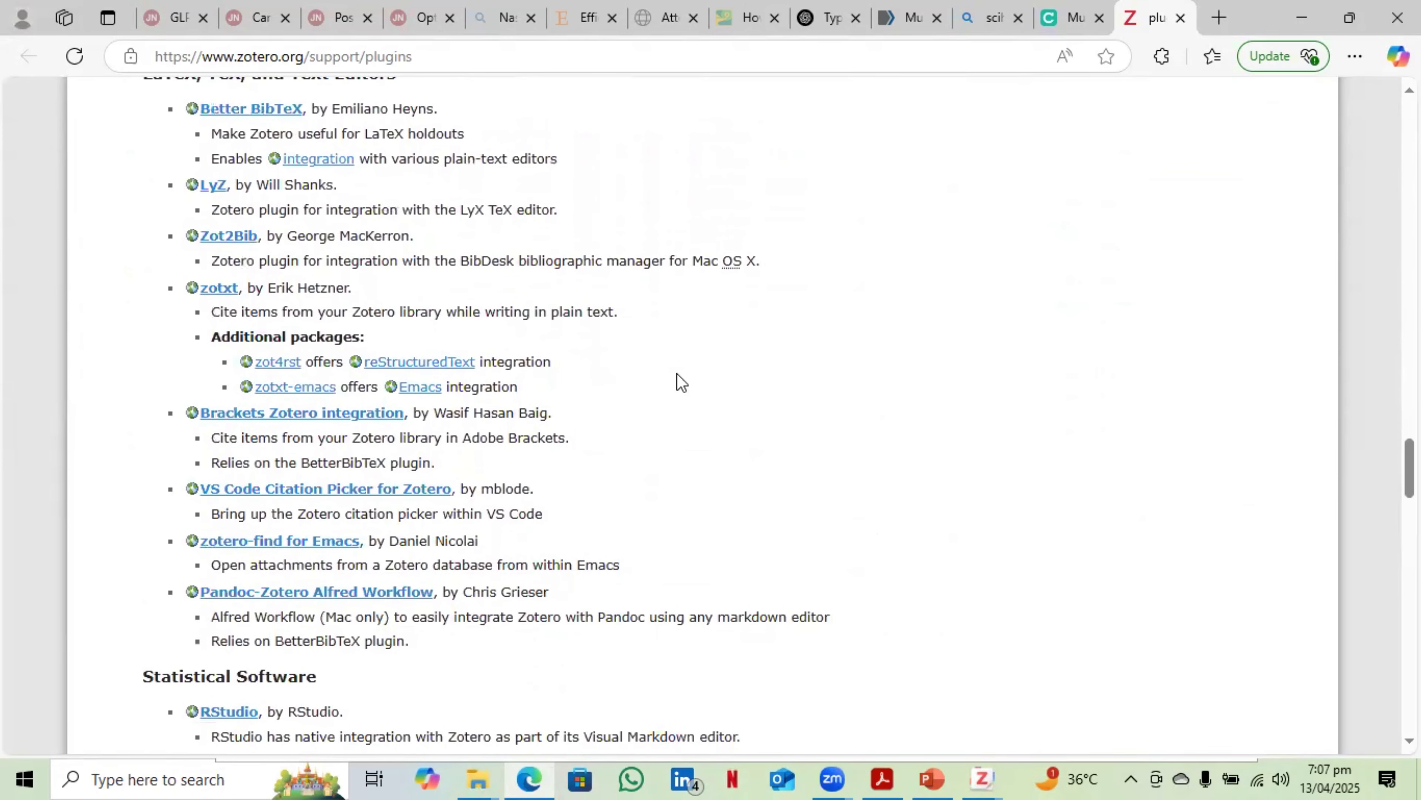
scroll(680, 383, down, 12)
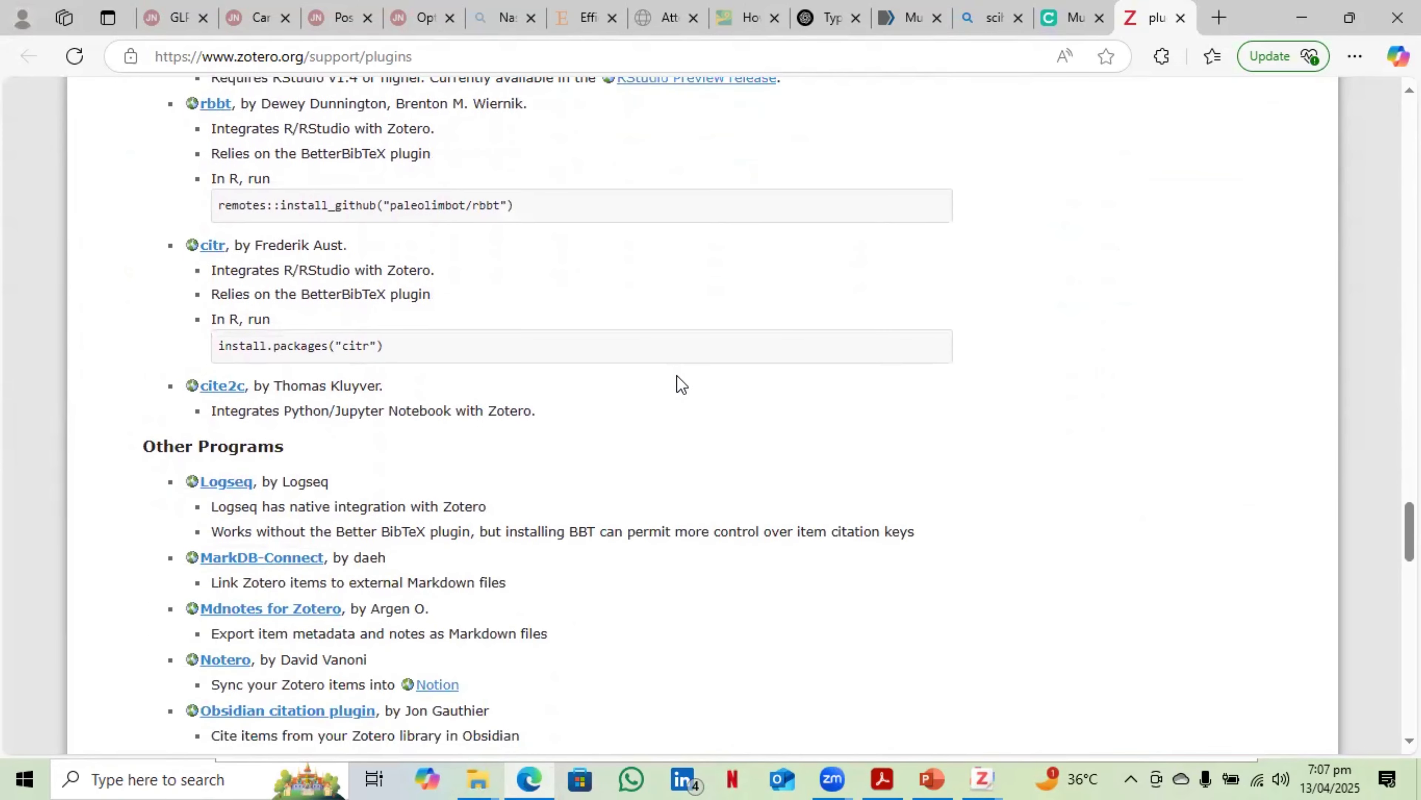
scroll(680, 384, down, 2)
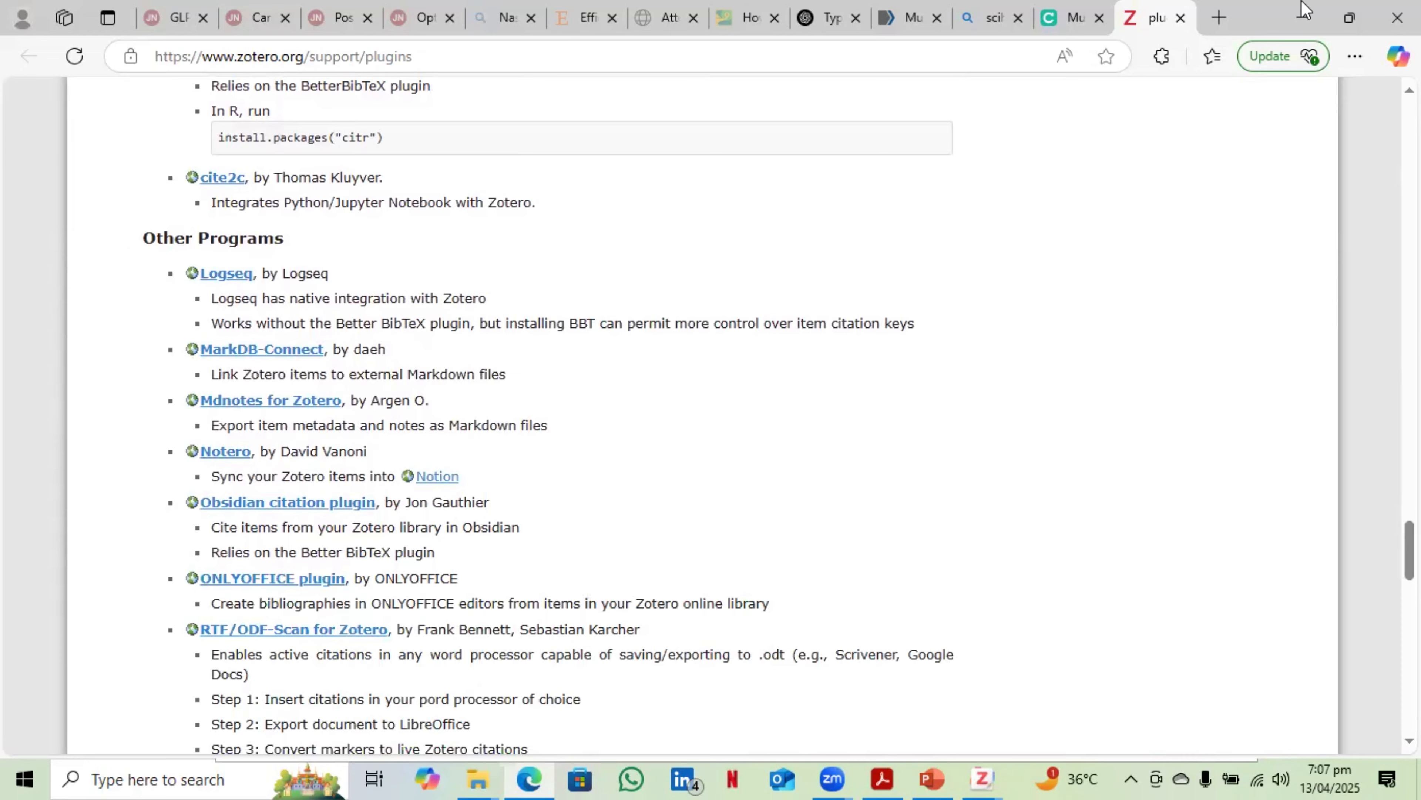
- Close the Plugins Manager and minimise the browser and Zotero windows to reveal the desktop
click(1301, 17)
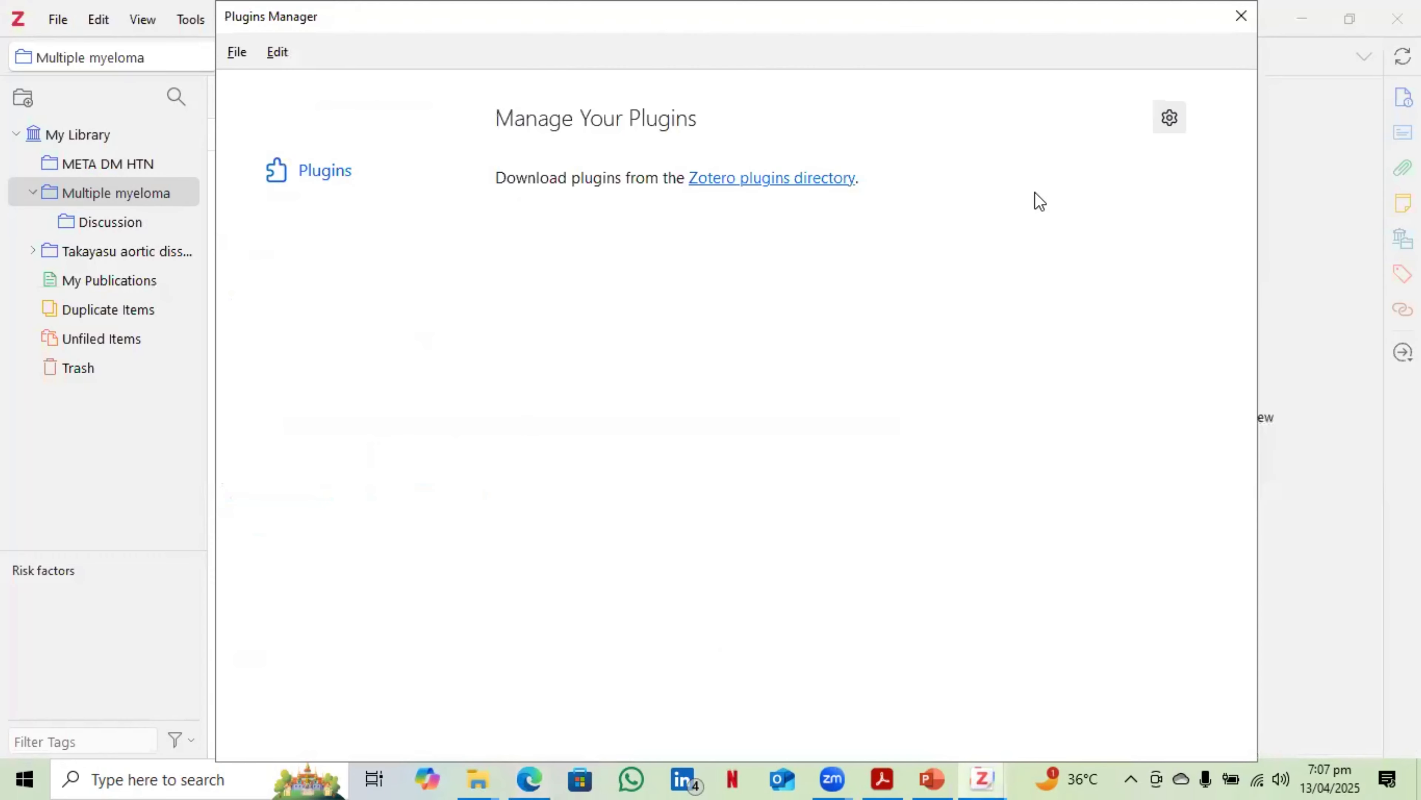
click(1241, 21)
click(1302, 20)
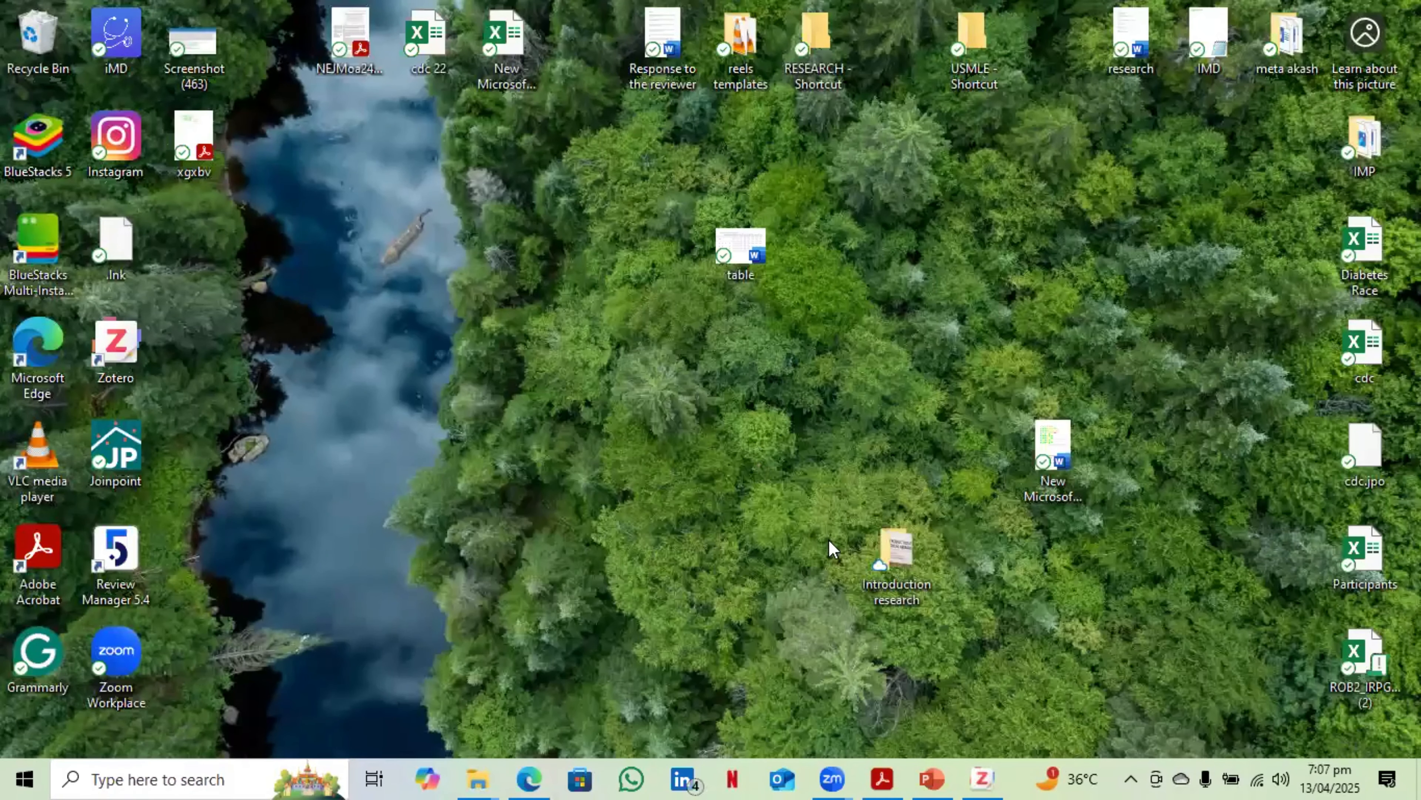
- Open the Word document "Sample for citation" from the Session 1 folder inside the Introduction research folder
click(896, 551)
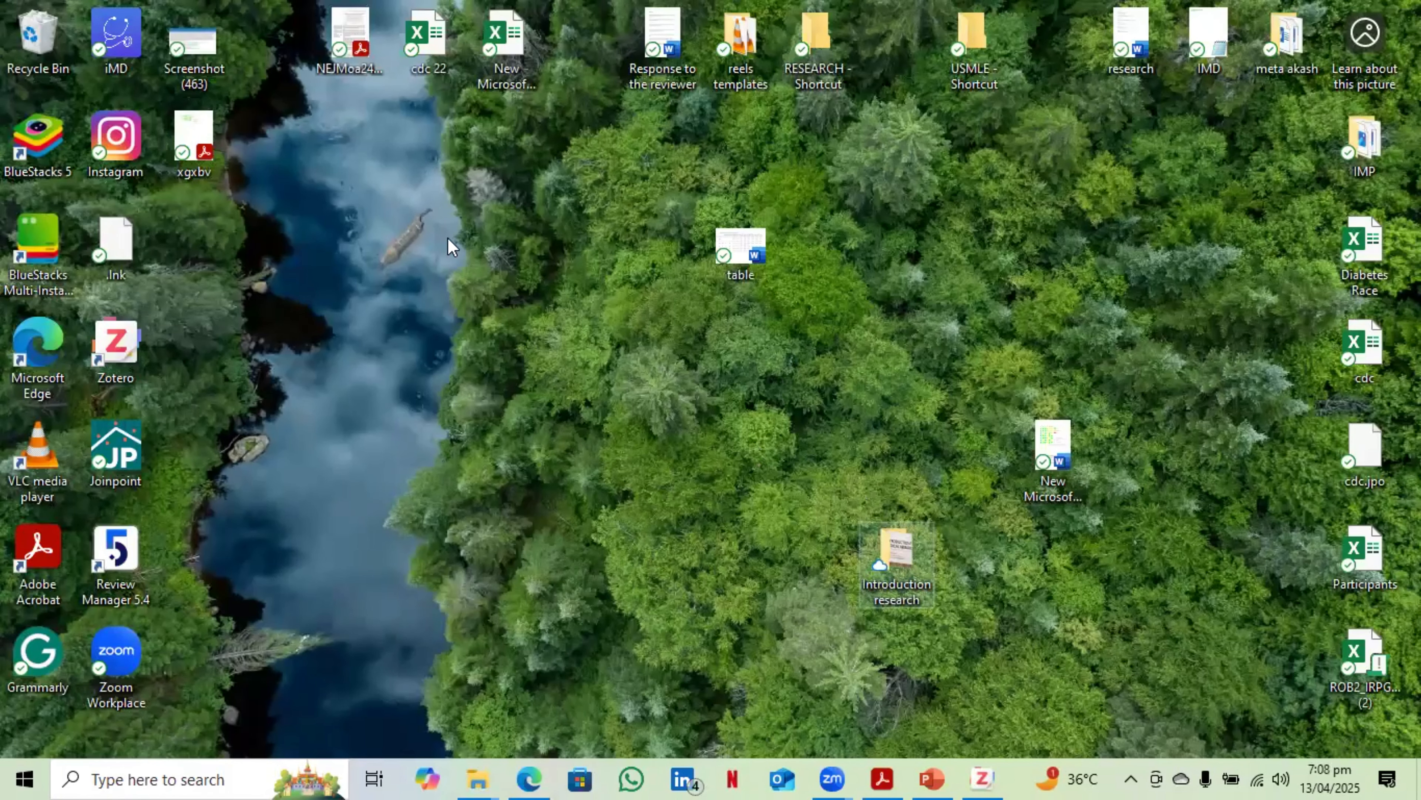
key(Return)
double_click(243, 130)
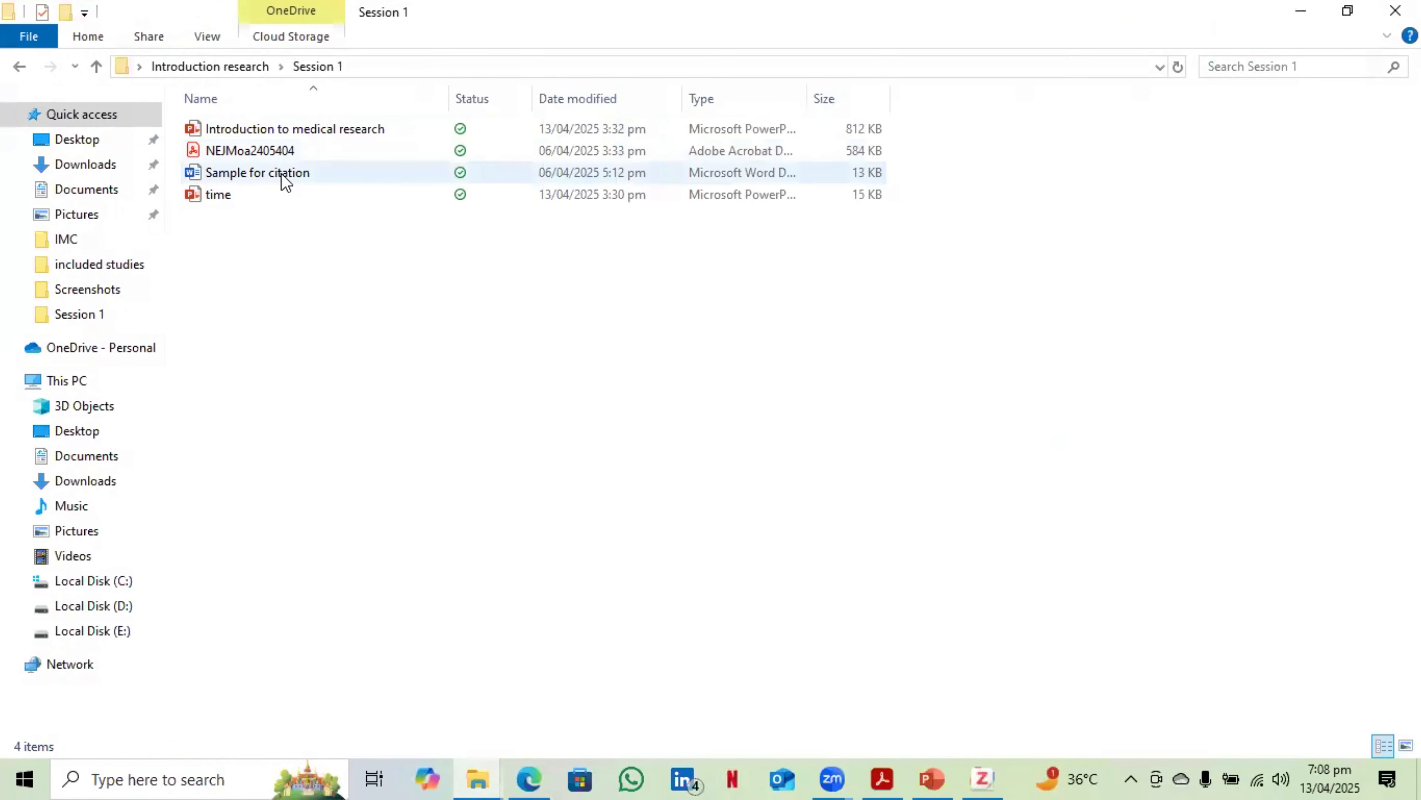
double_click(281, 173)
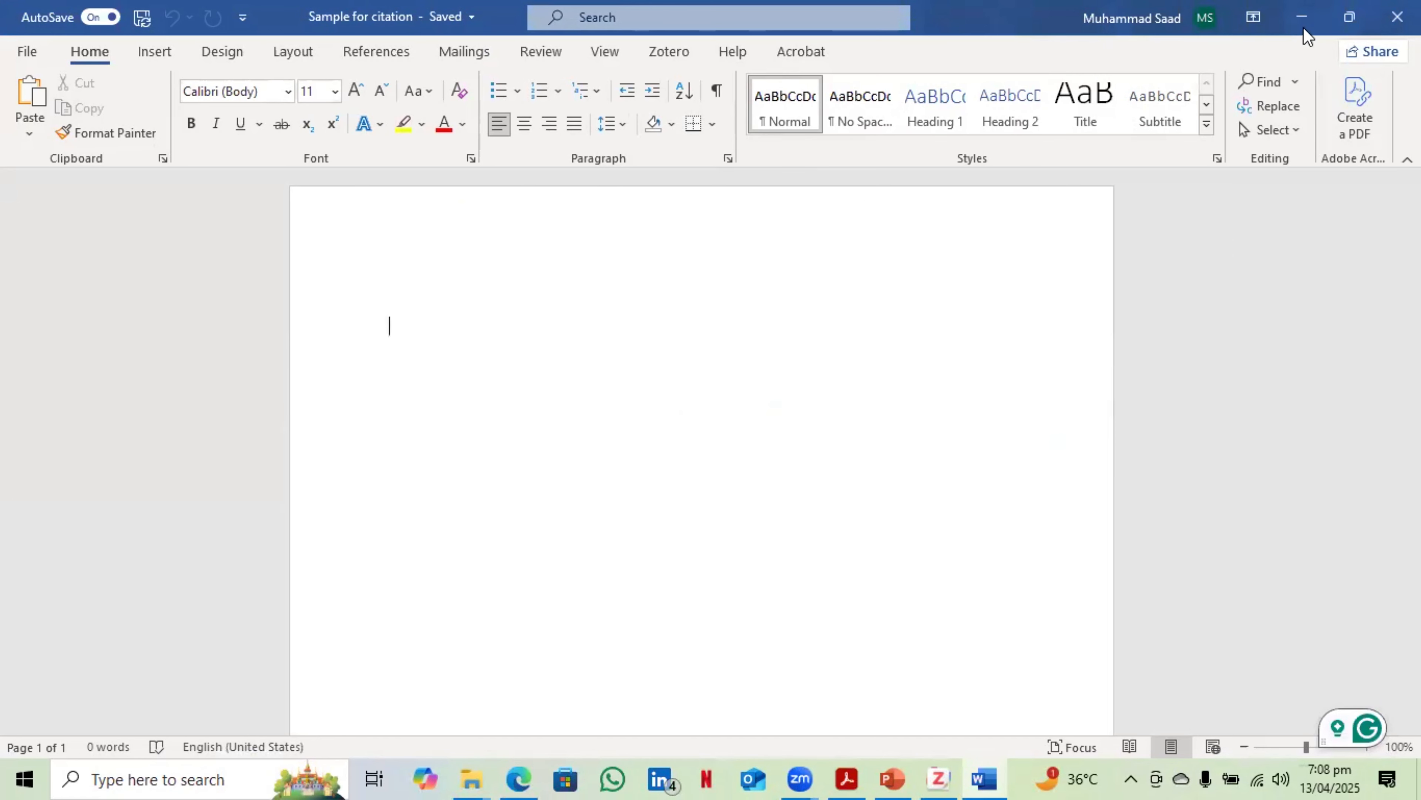
- Minimise the document, switch to Zotero, and show all items in My Library with the Multiple myeloma collection collapsed
click(1301, 18)
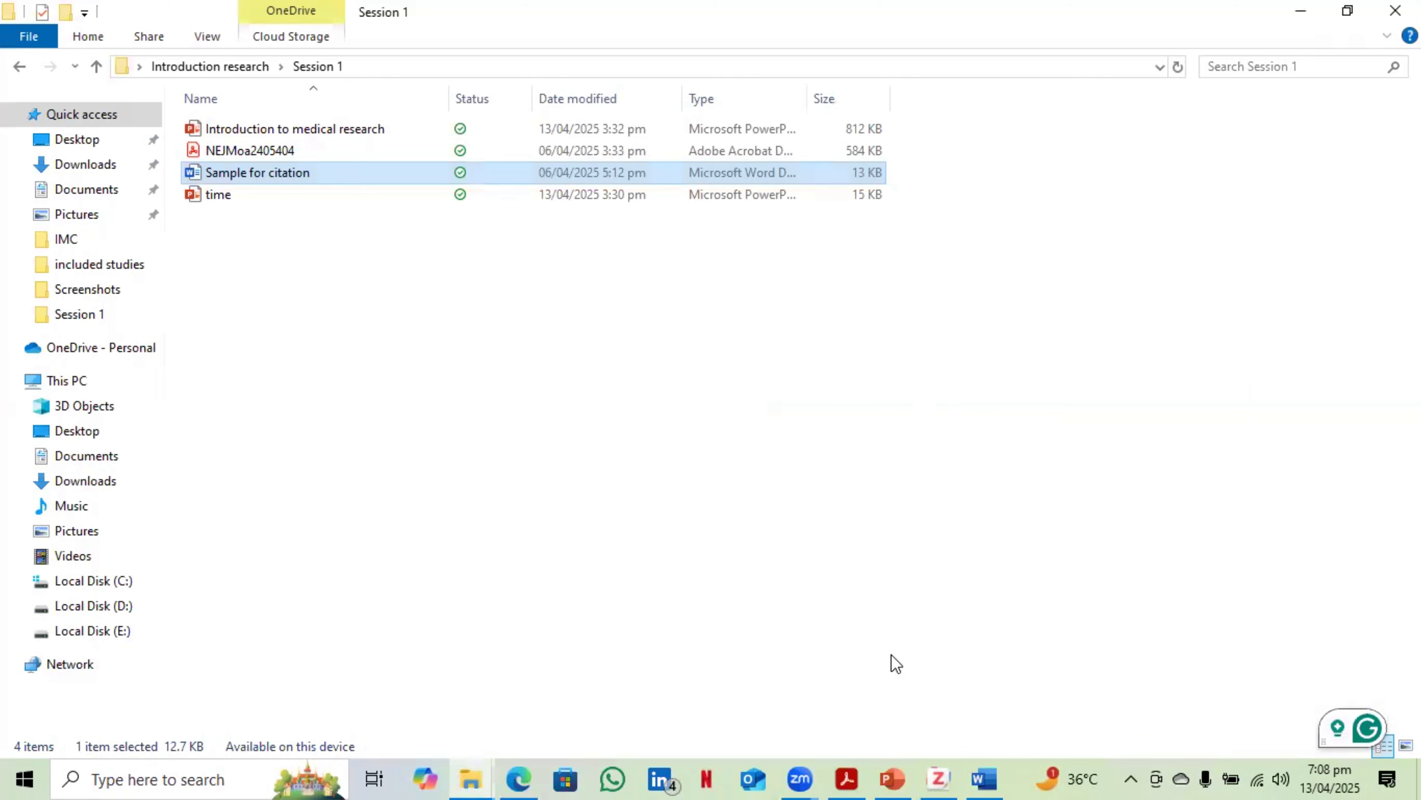
click(940, 772)
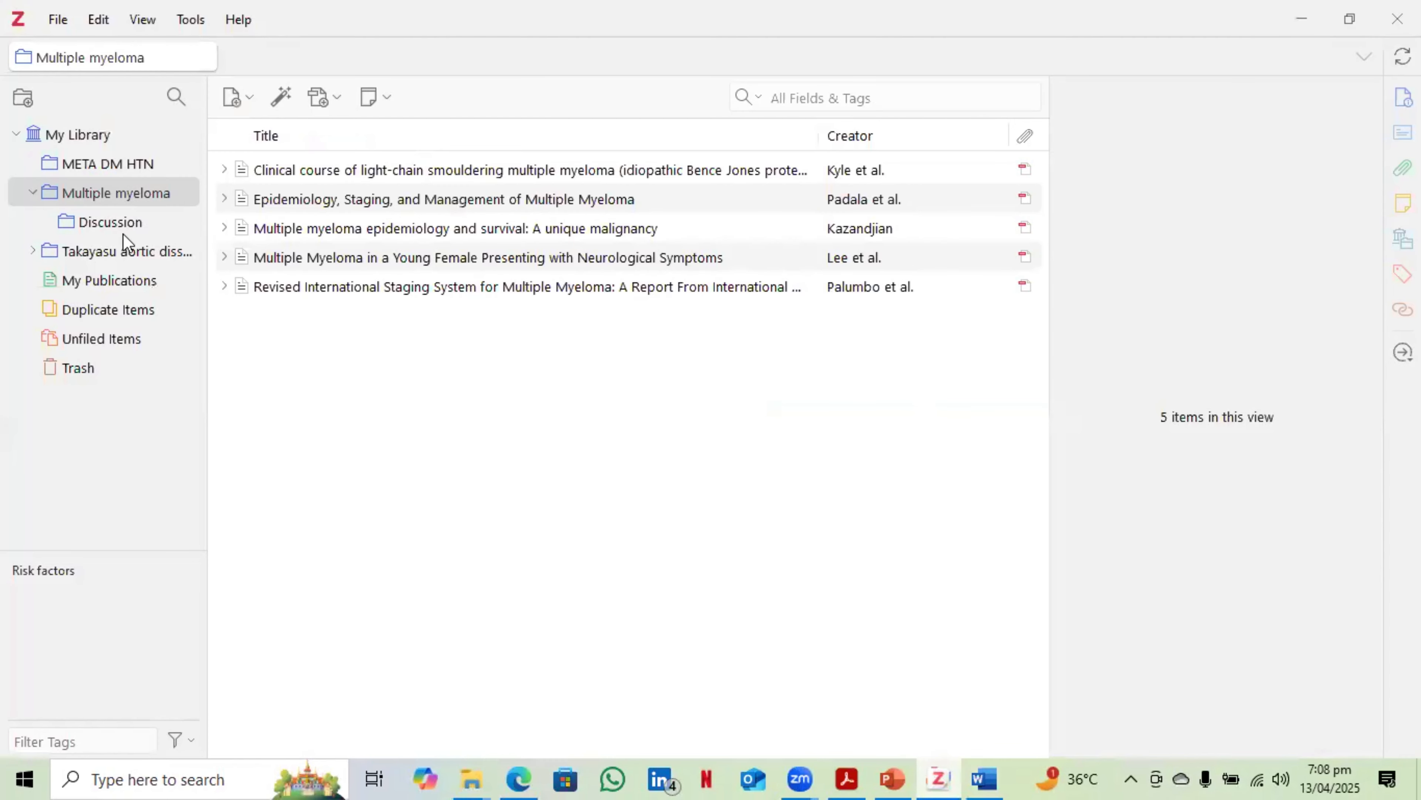
click(253, 324)
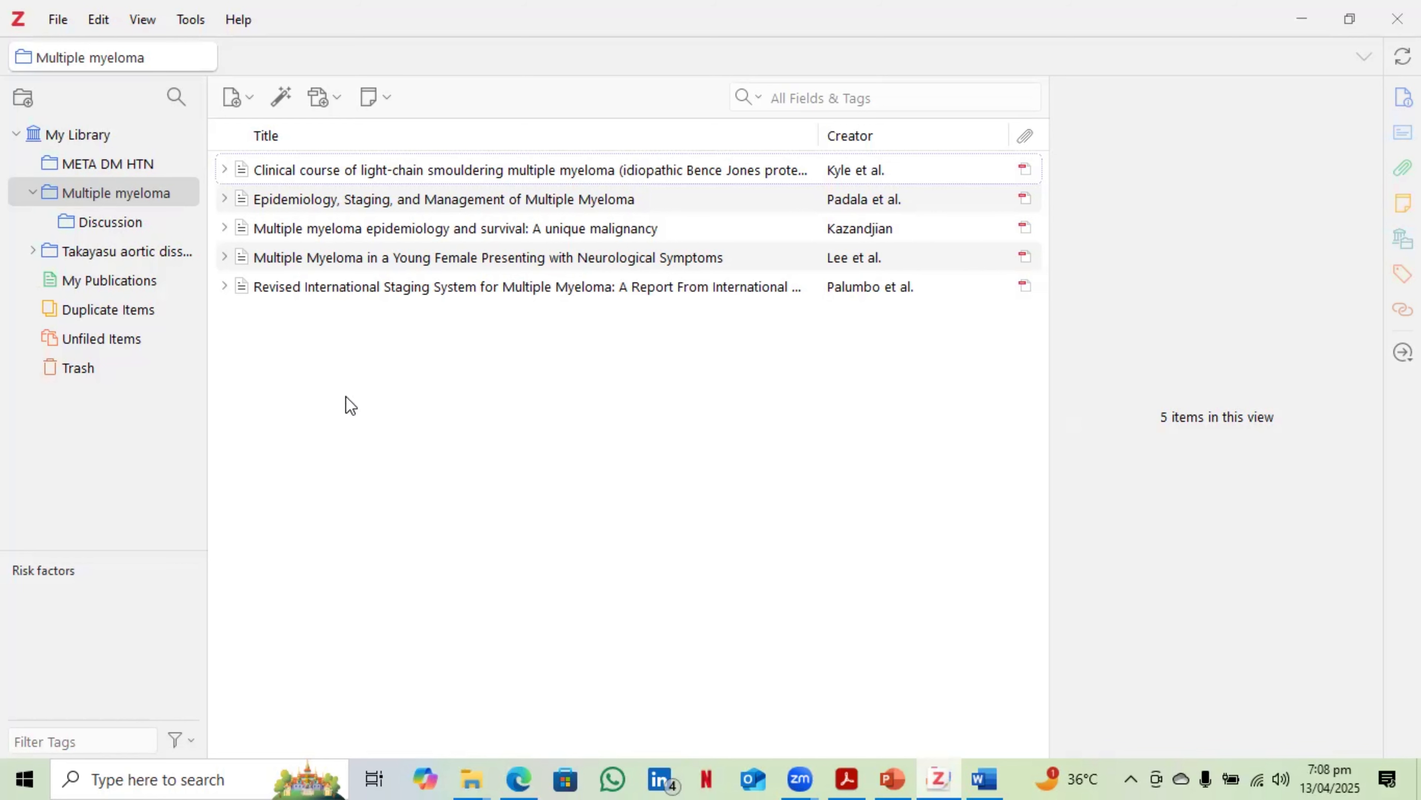
click(31, 192)
click(48, 137)
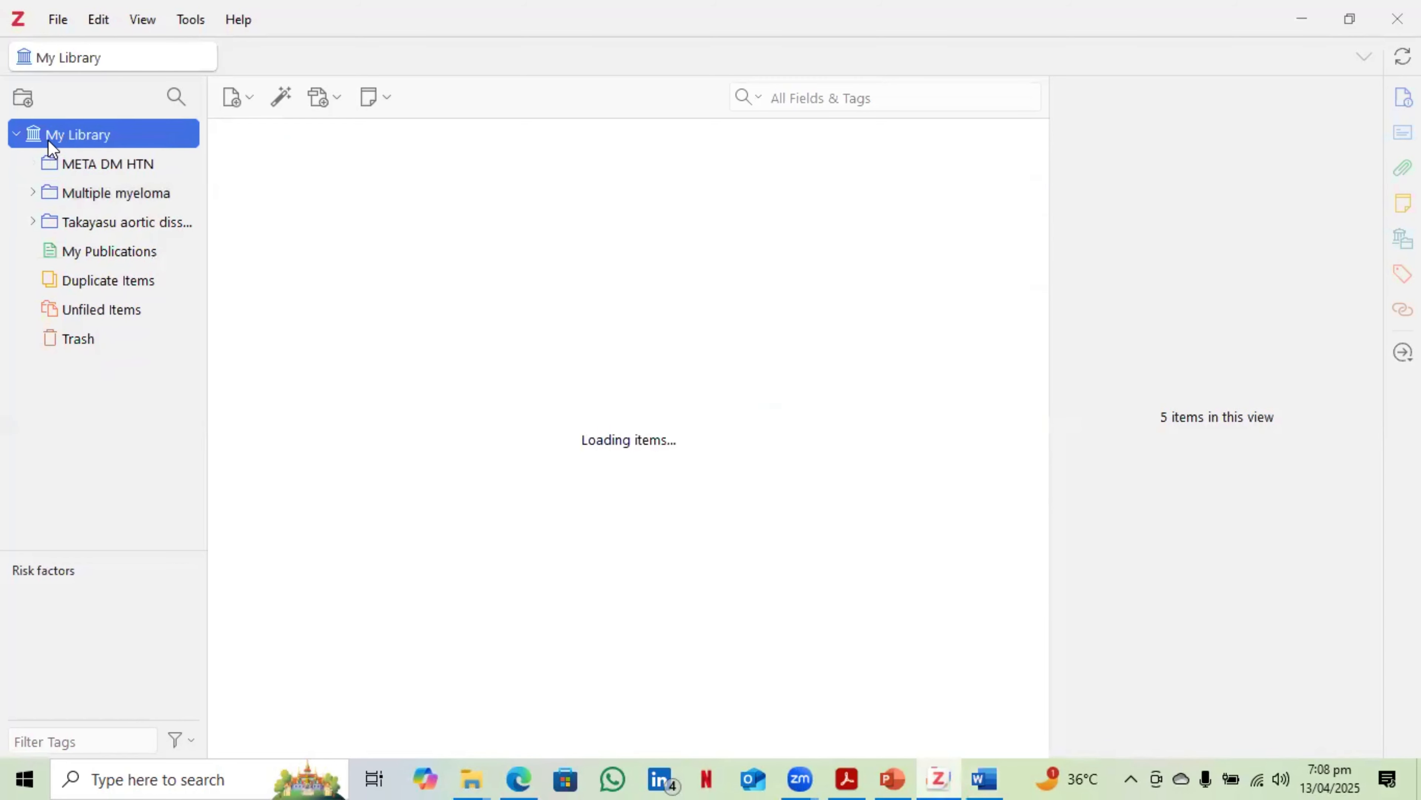
- Create a new collection named "Myocardial infarction" in My Library
right_click(81, 137)
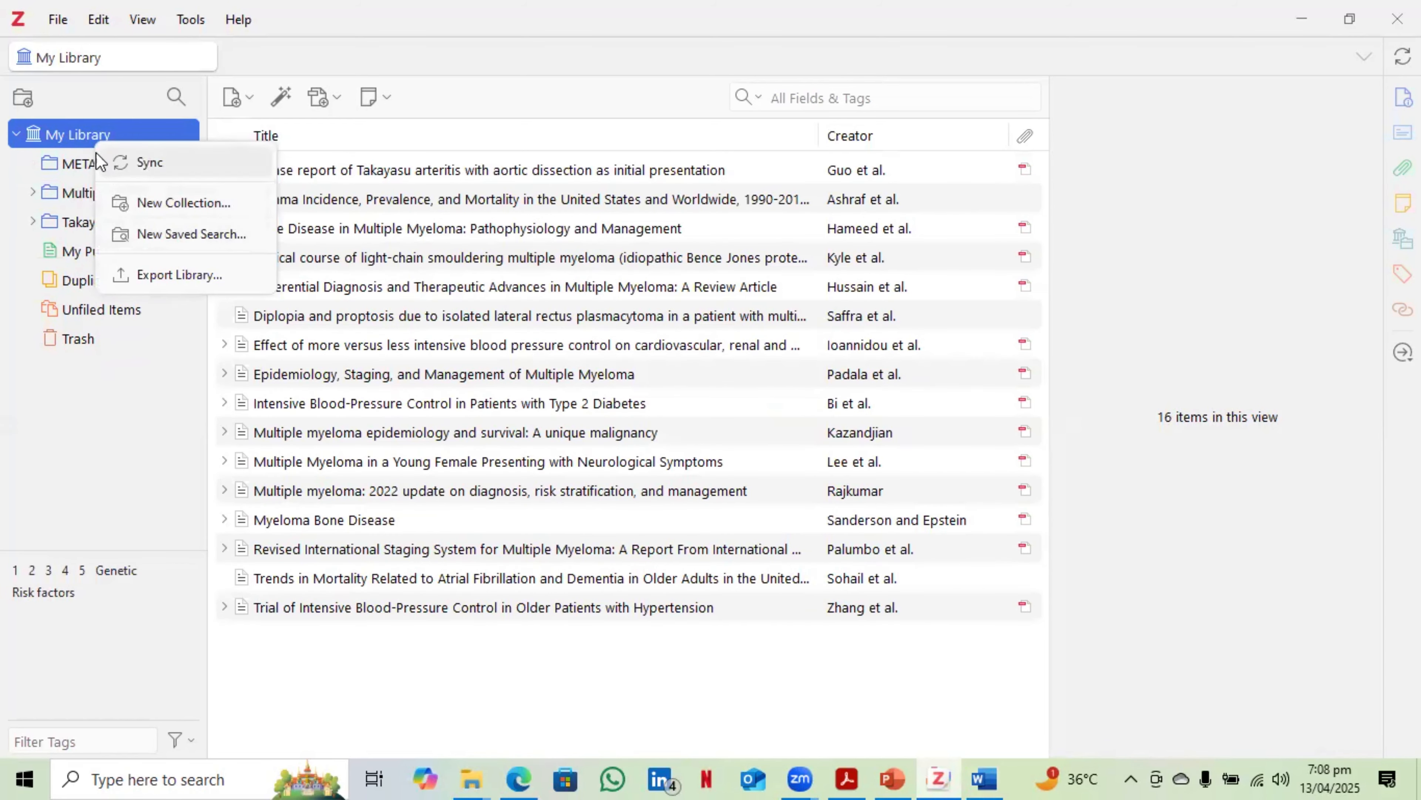
click(168, 200)
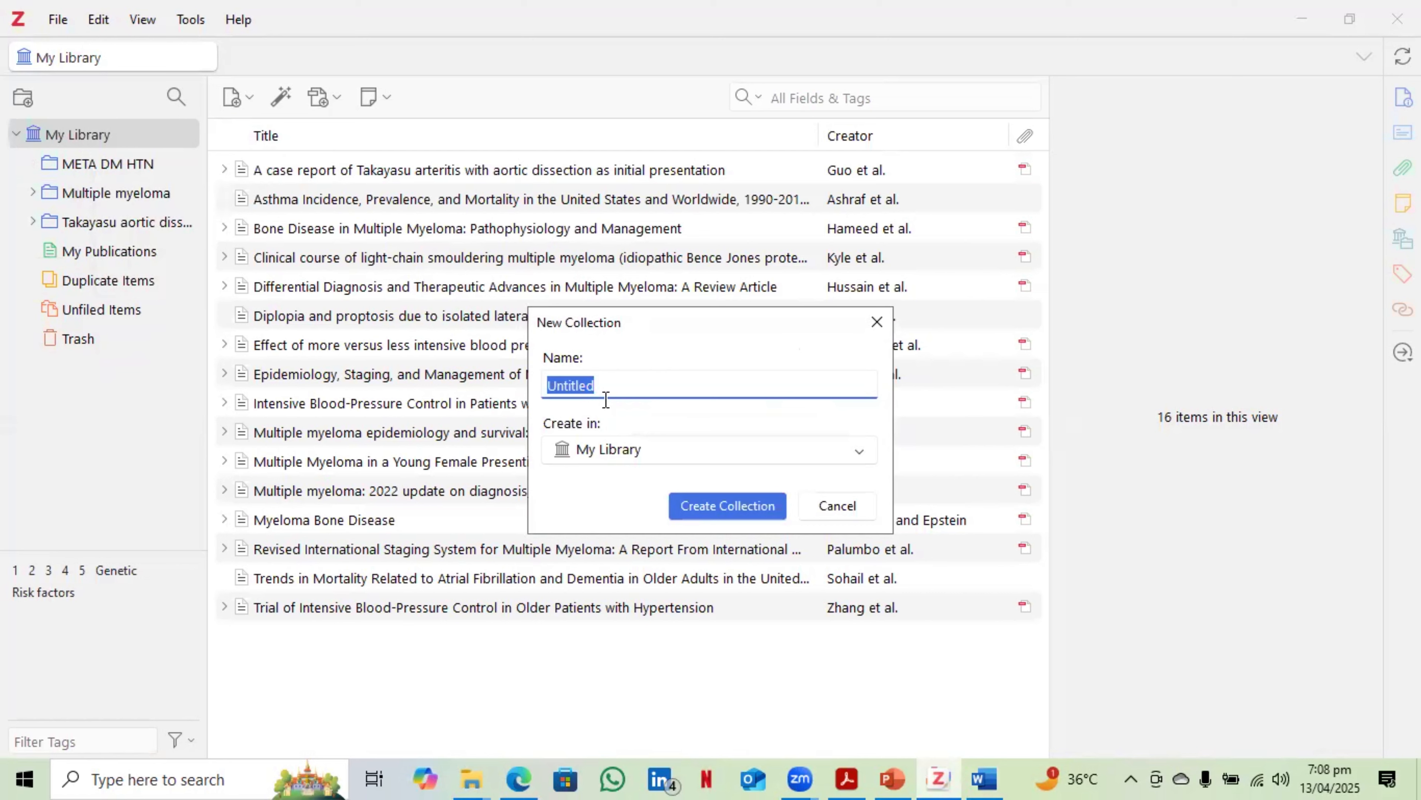
text(Myocardial infarction)
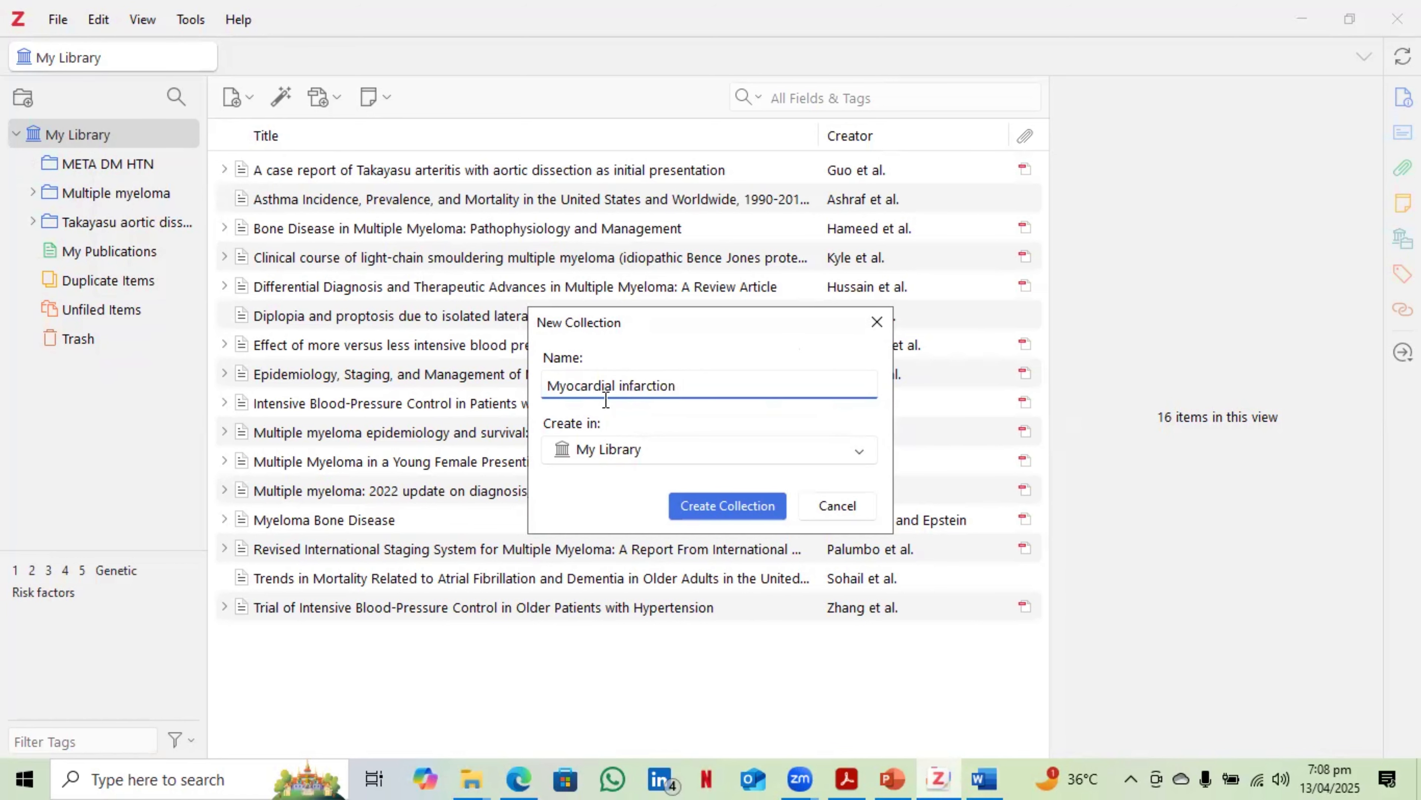
key(Return)
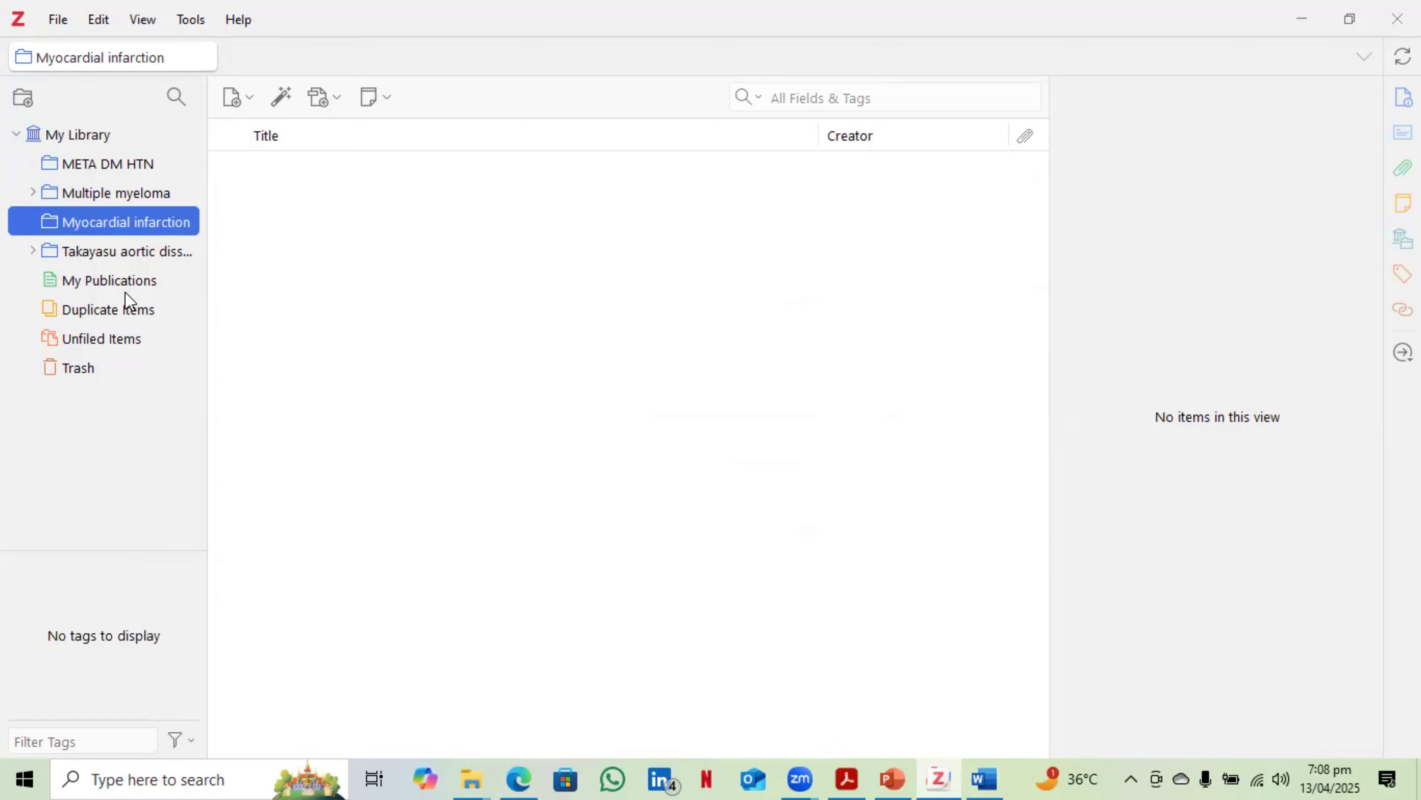
click(268, 285)
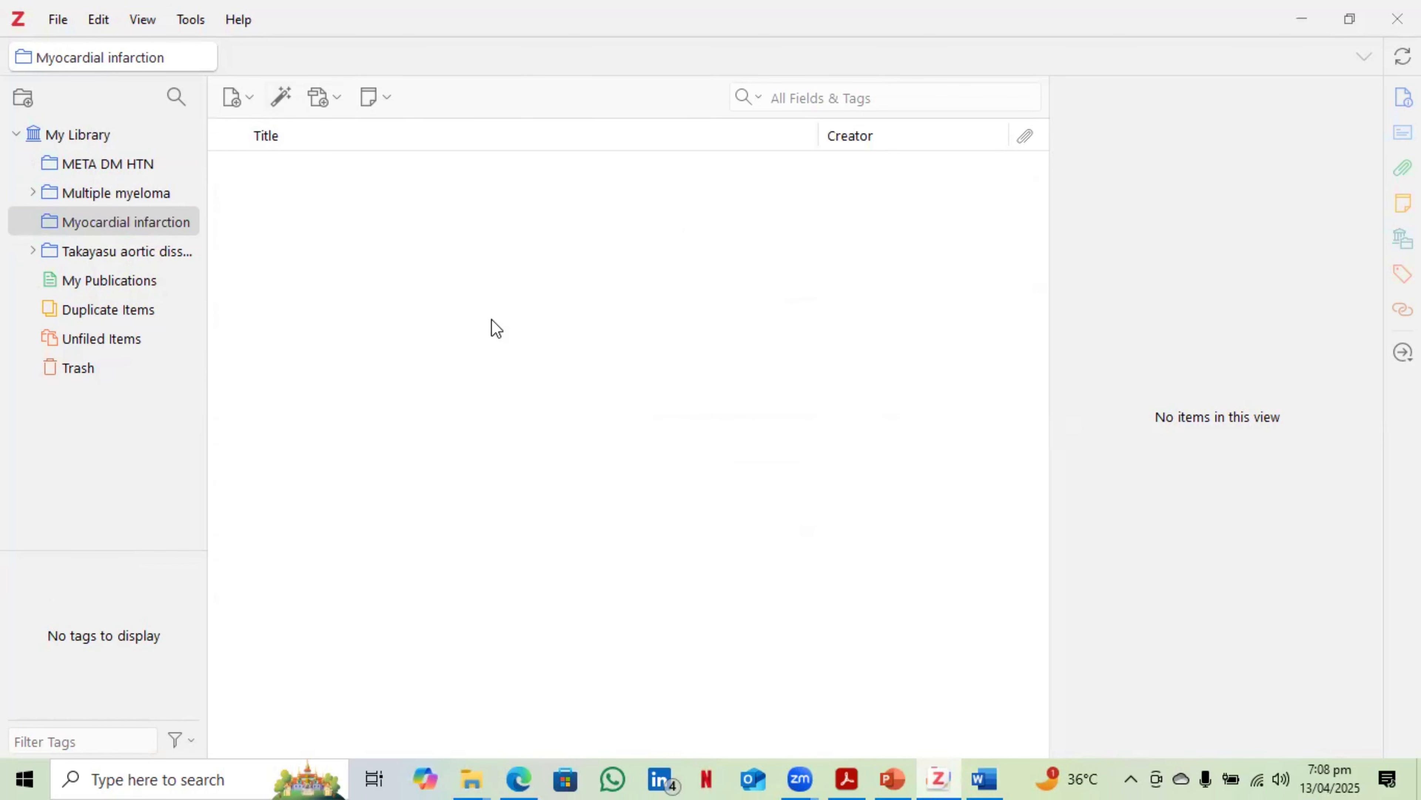
- Switch to Microsoft Edge and bring up the open PubMed page of the multiple myeloma case report
click(1310, 11)
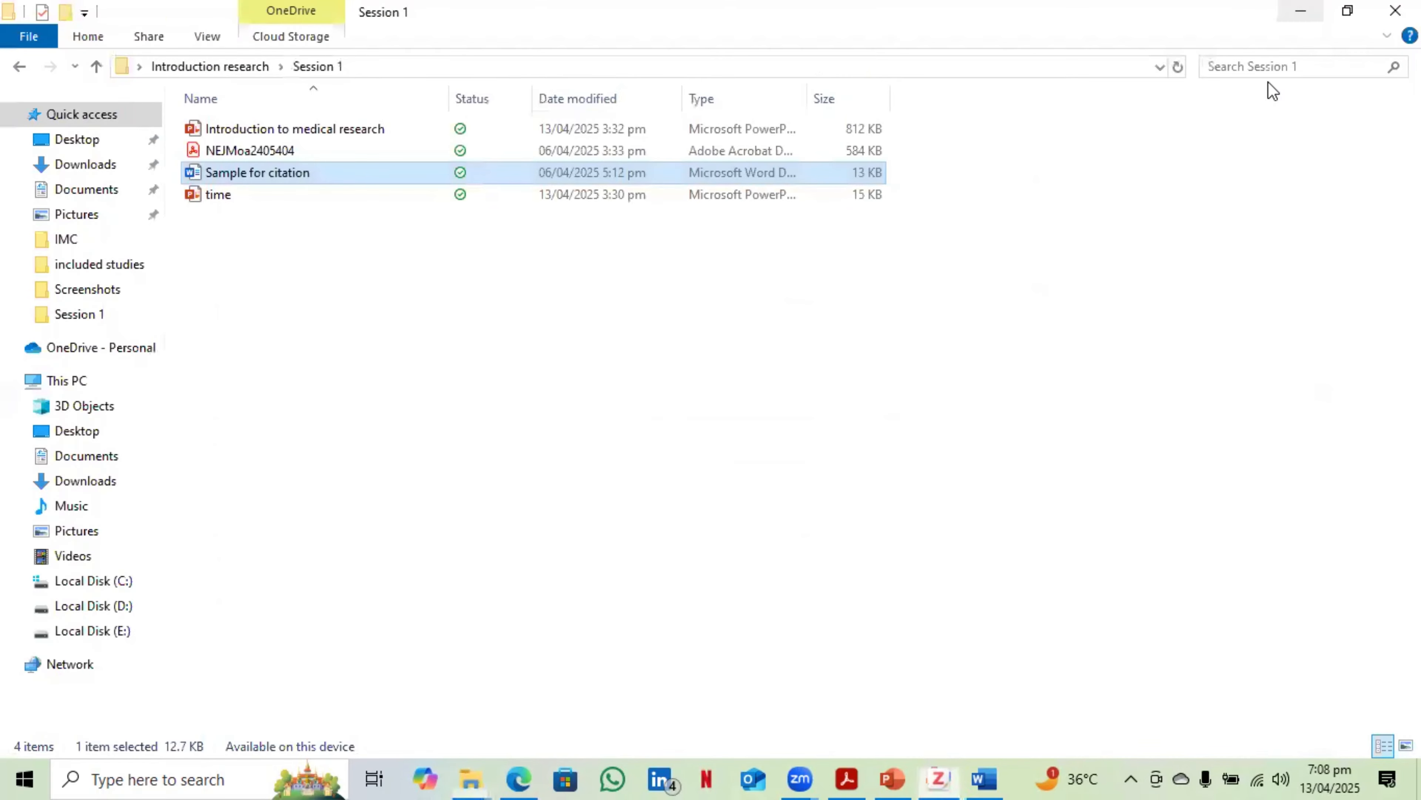
click(517, 777)
key(ctrl+shift+Tab)
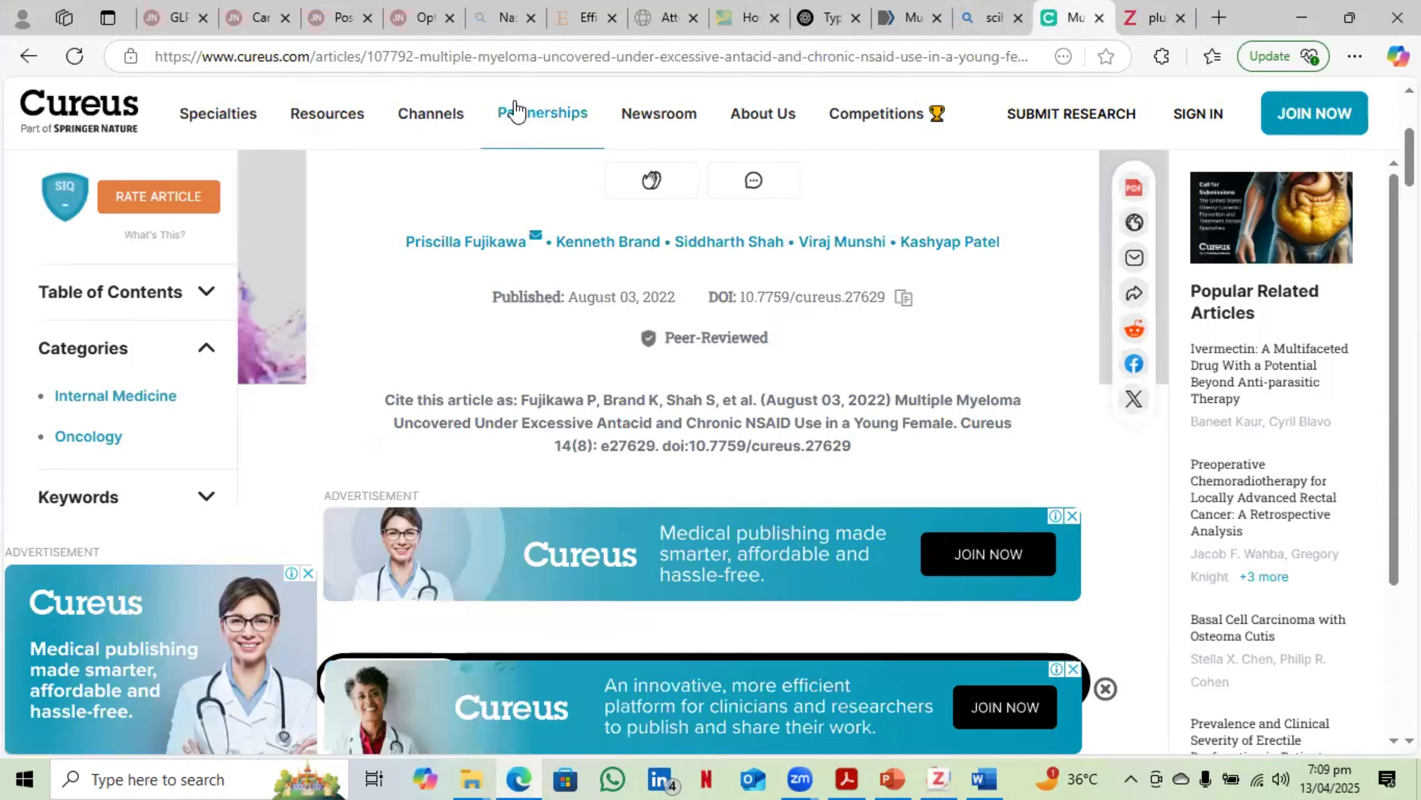
key(ctrl+shift+Tab)
key(ctrl+shift+Tab)
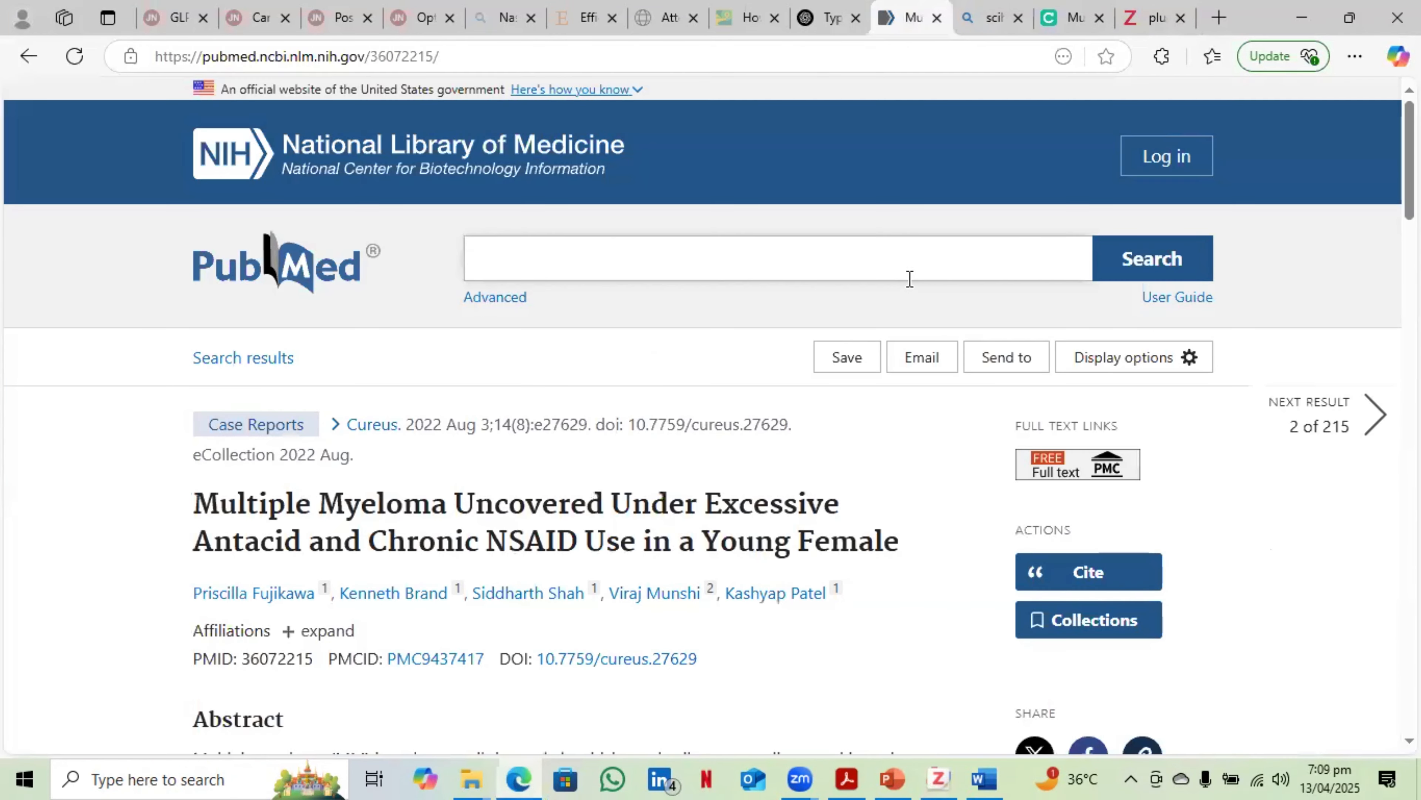
- Search PubMed for "Myocardial infarction"
click(910, 278)
text(Myocardia)
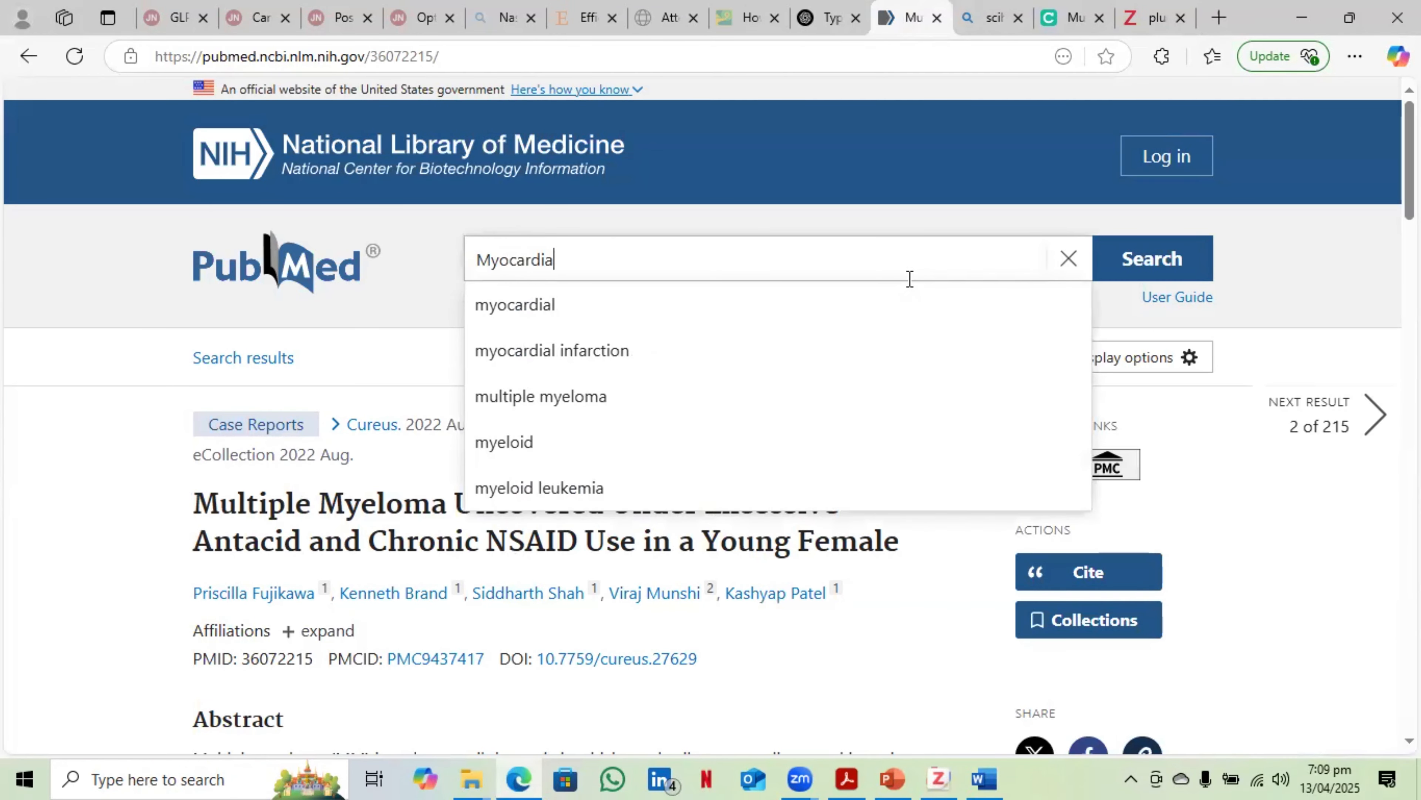
text(l infarct)
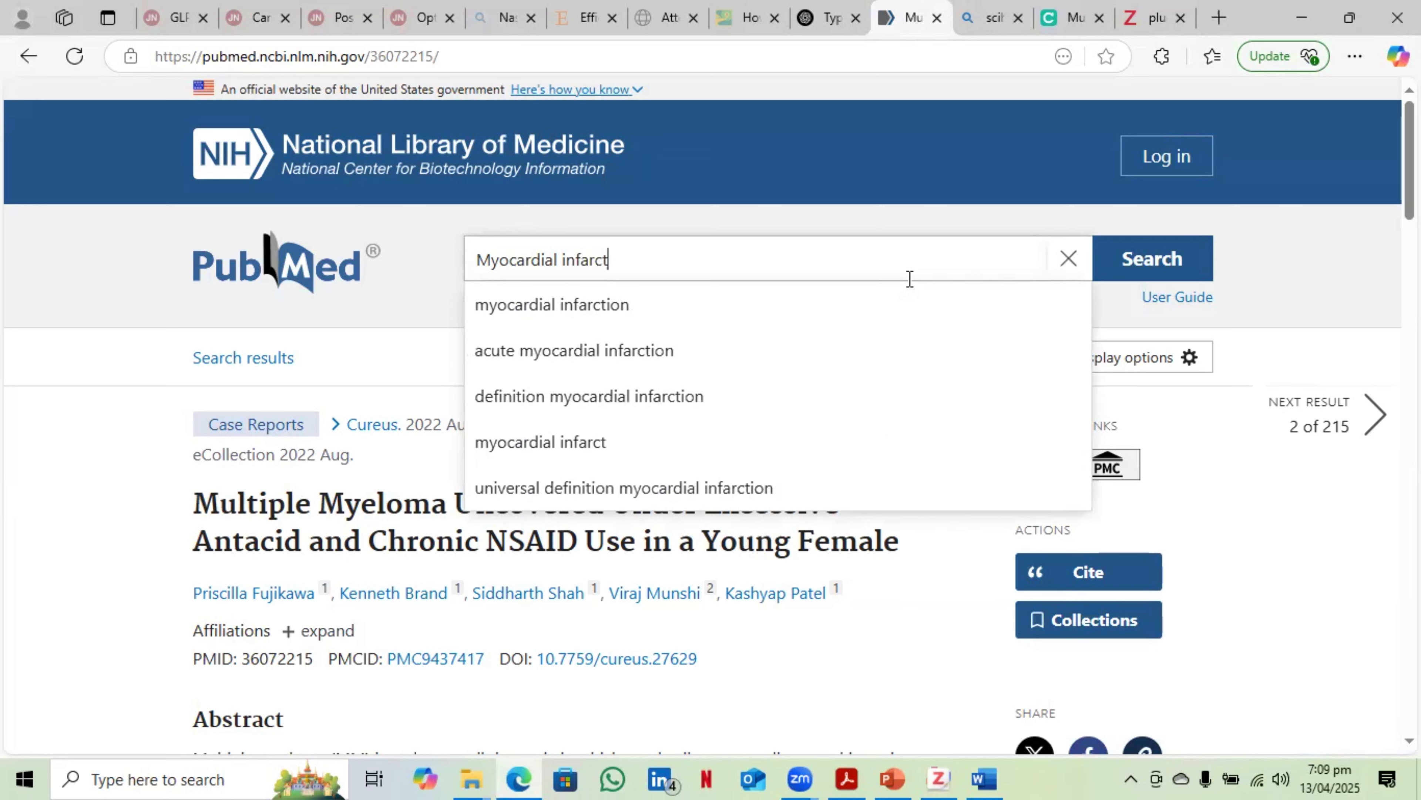
text(ion)
key(Return)
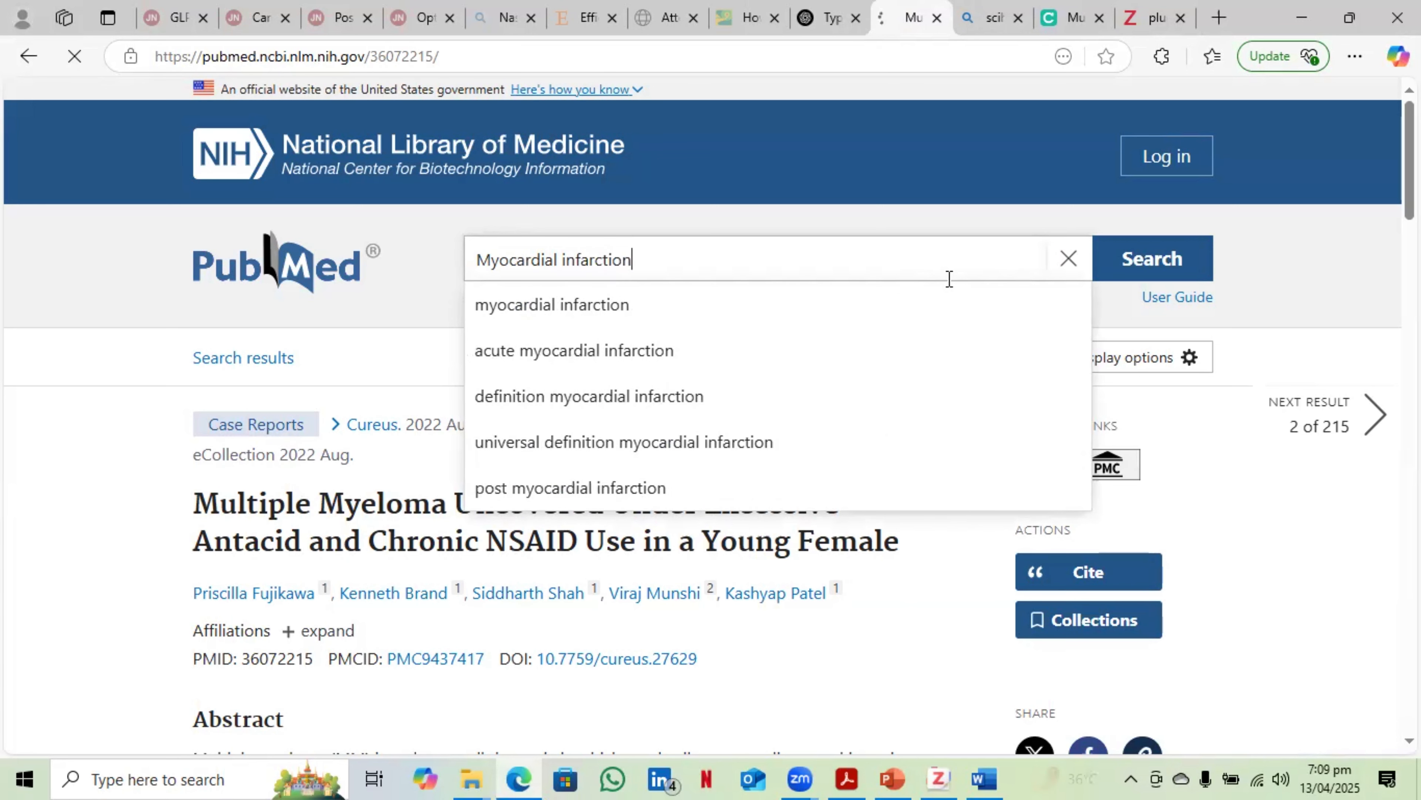
- Clear the Case Reports filter from the myocardial infarction search results
scroll(929, 416, down, 3)
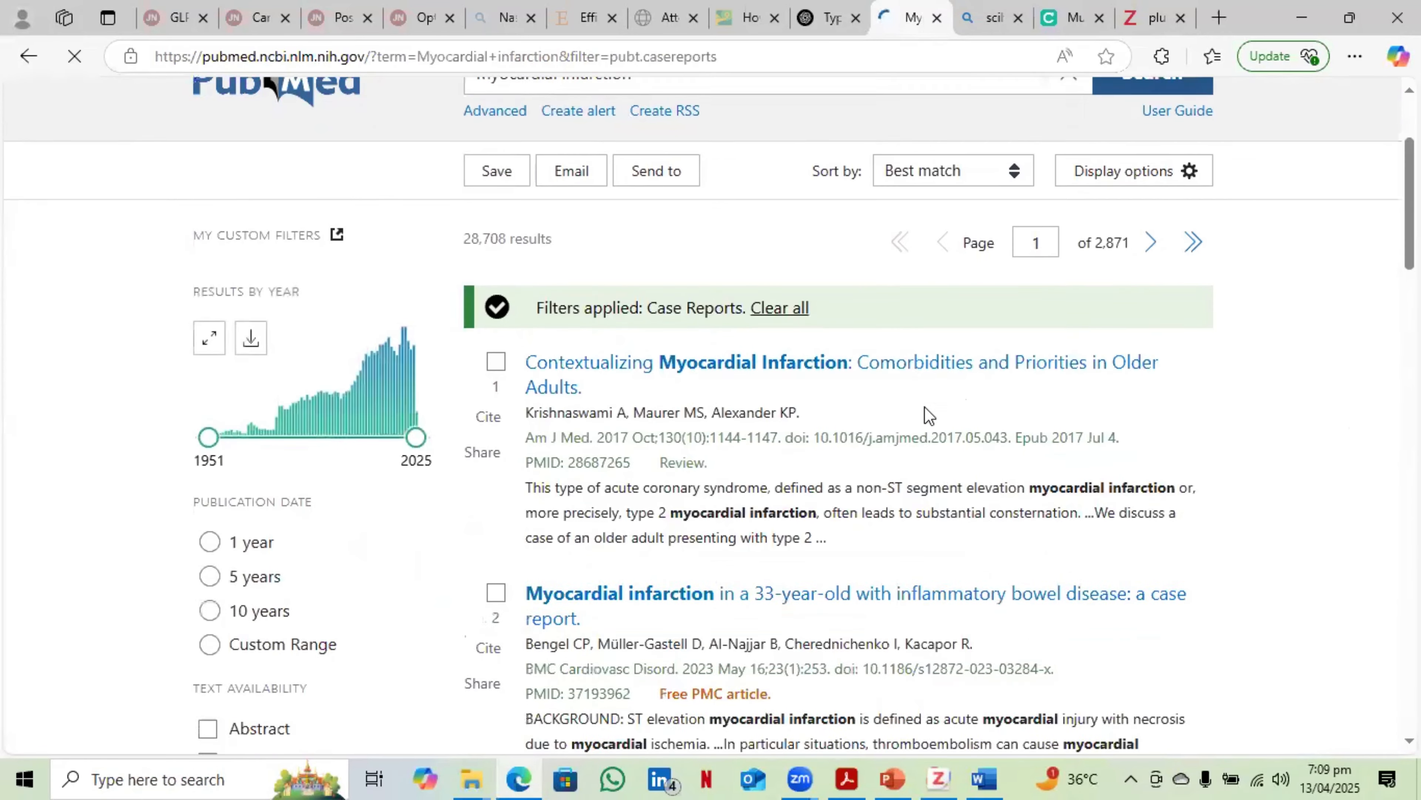
scroll(789, 291, down, 5)
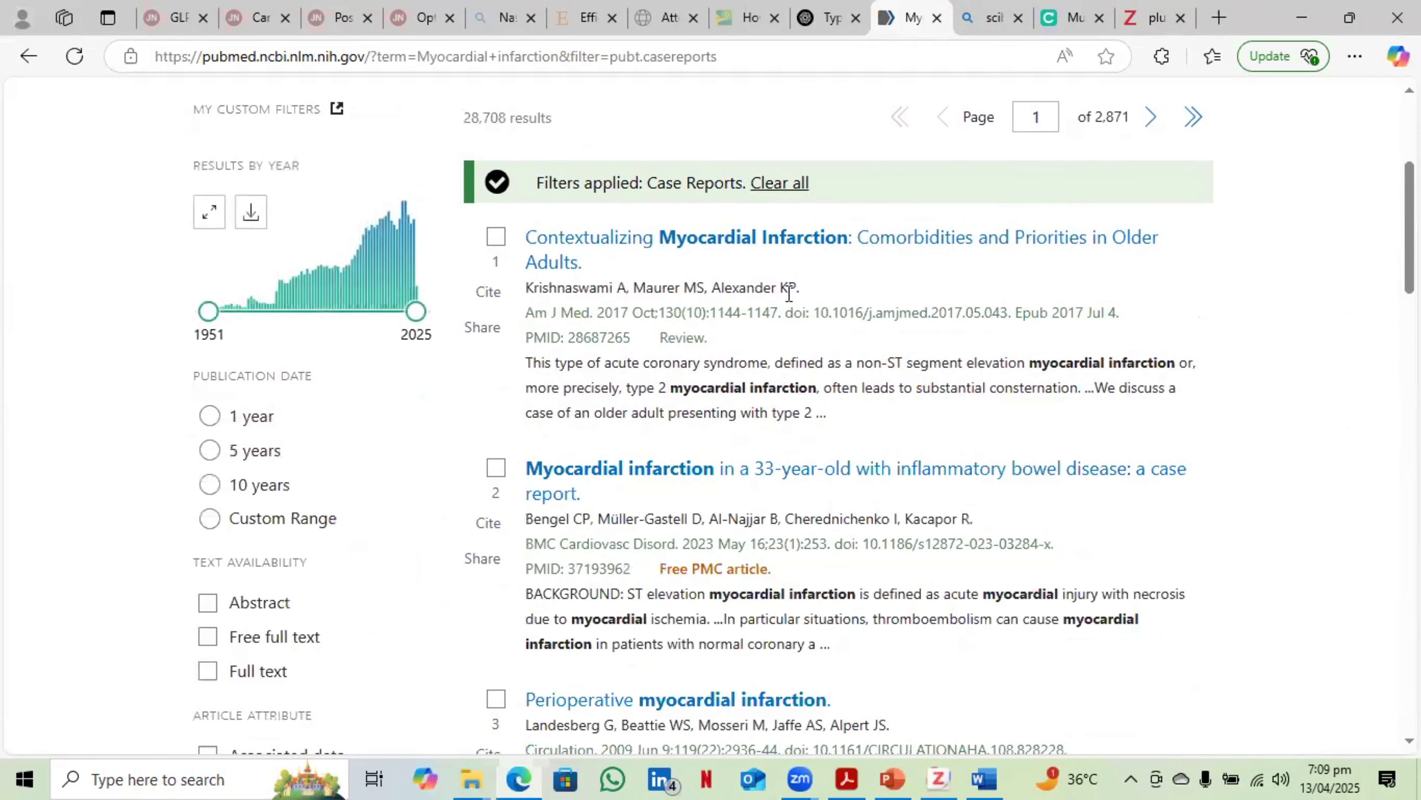
click(783, 185)
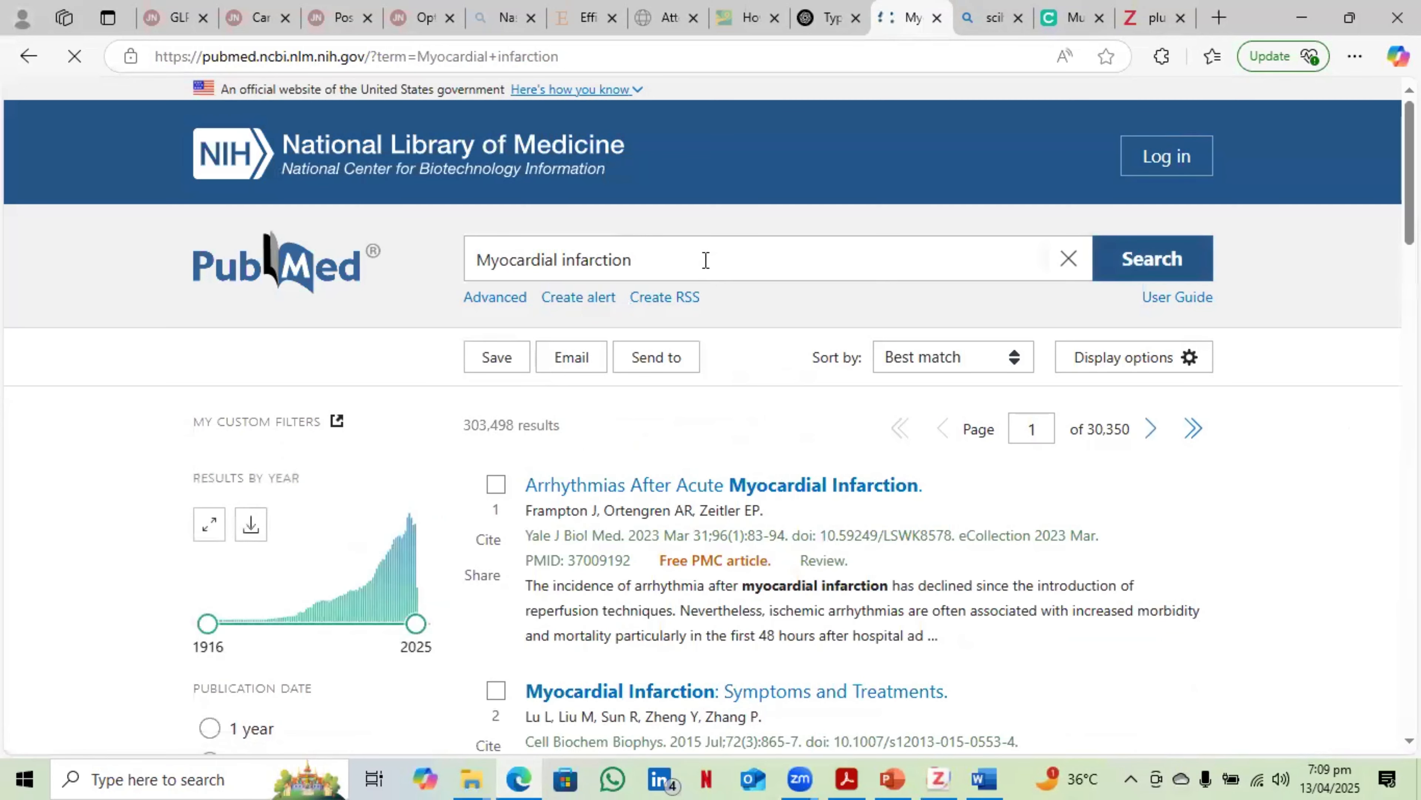
- Refine the PubMed search to "Myocardial infarction review"
click(706, 260)
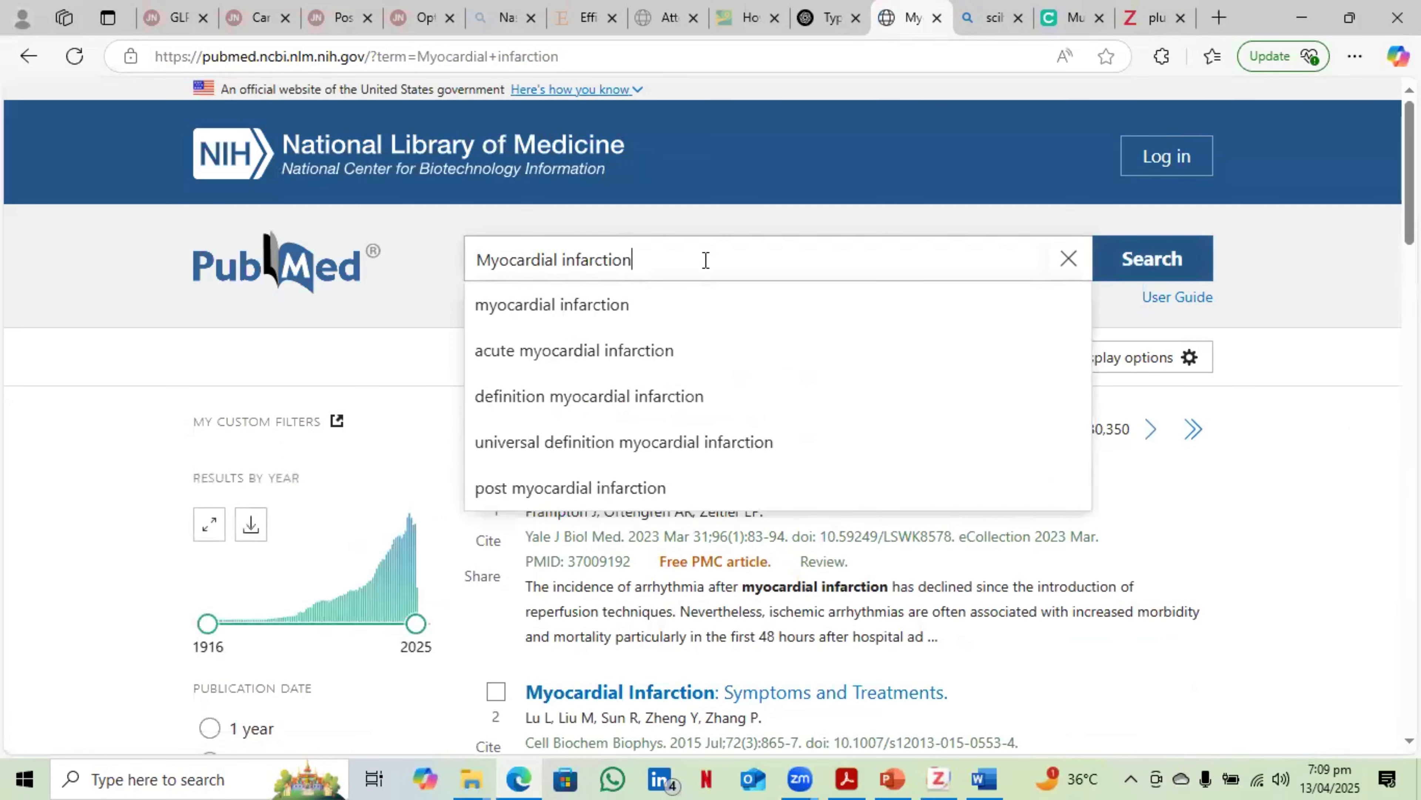
text(review)
key(Return)
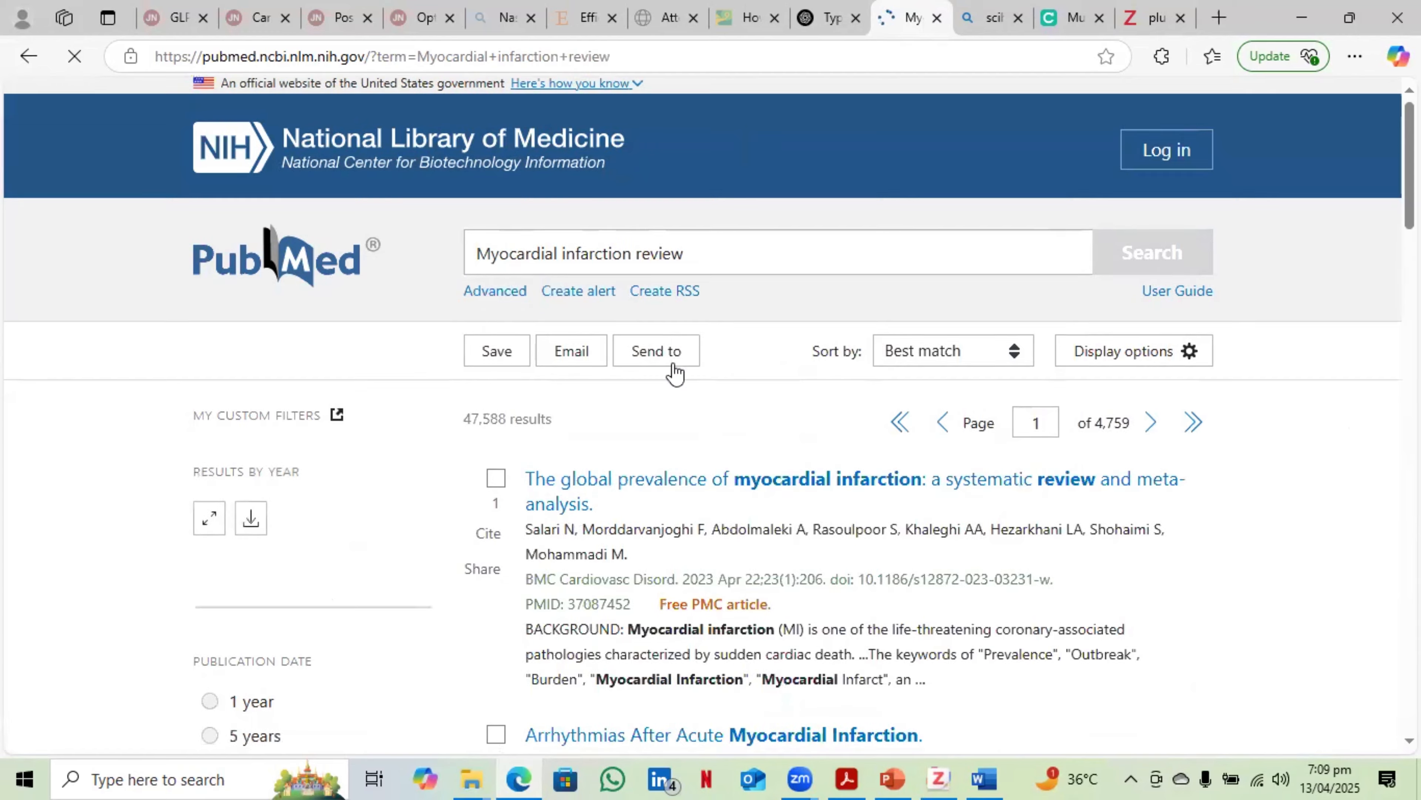
- Open the PubMed record of the systematic review on global myocardial infarction prevalence and follow its DOI link to the publisher's full text
scroll(772, 338, down, 5)
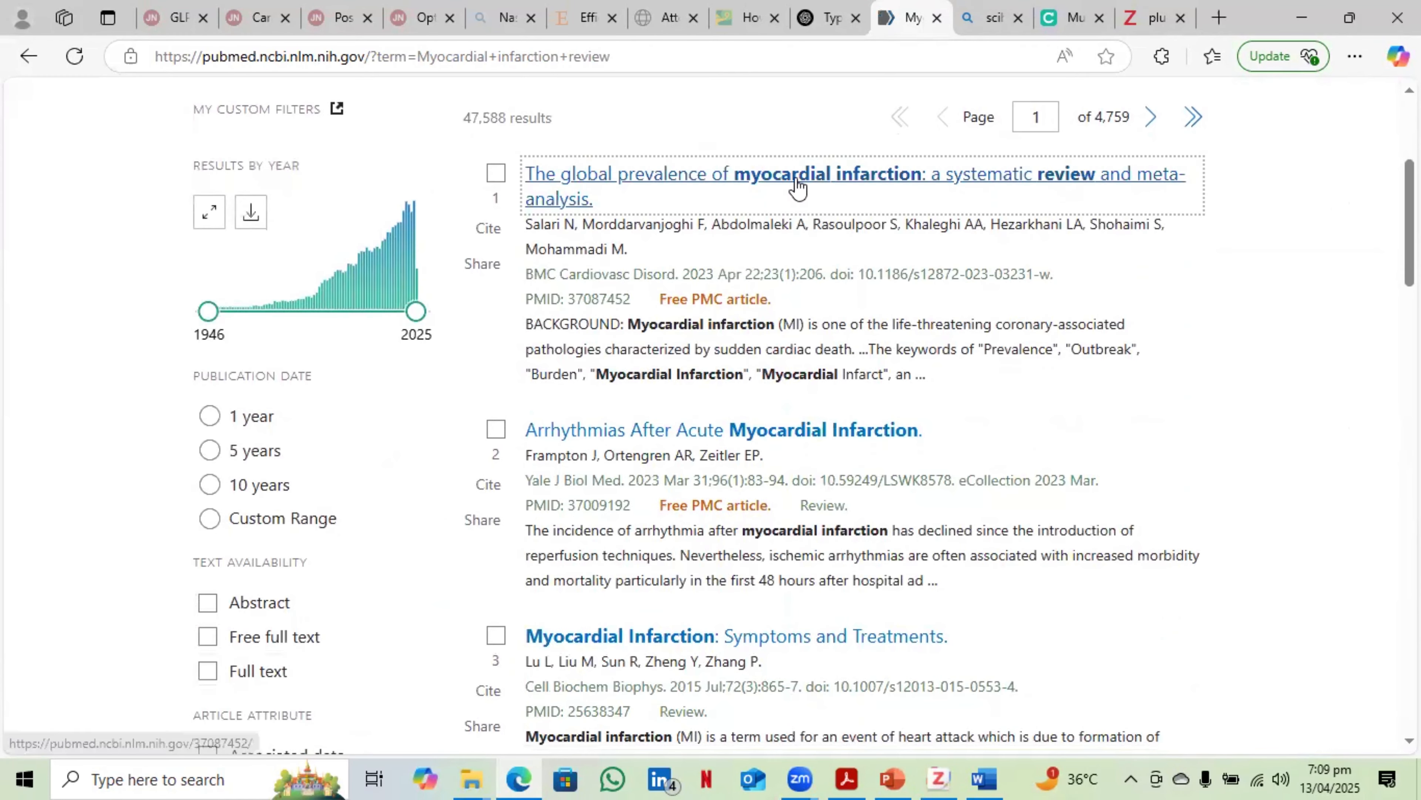
click(782, 188)
scroll(688, 327, down, 6)
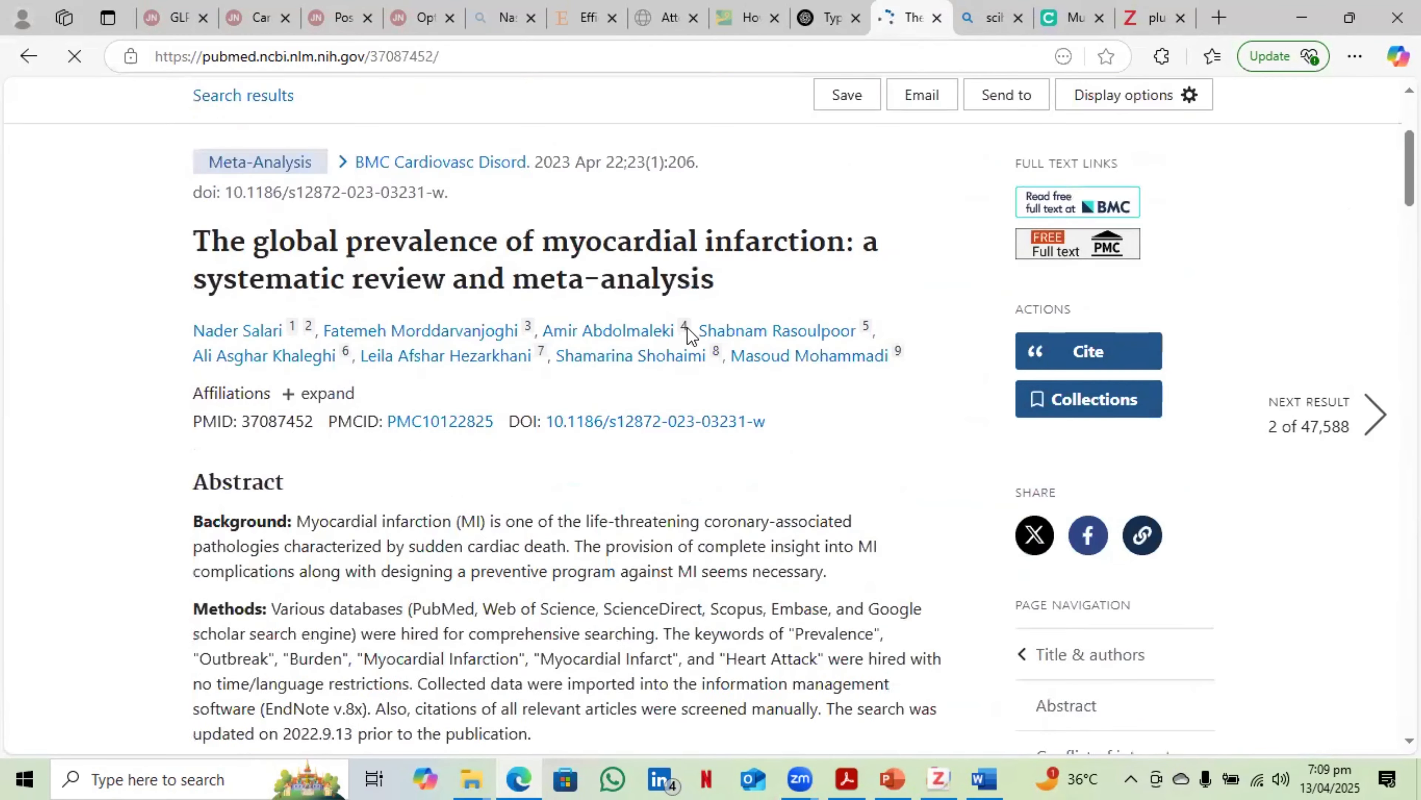
click(671, 269)
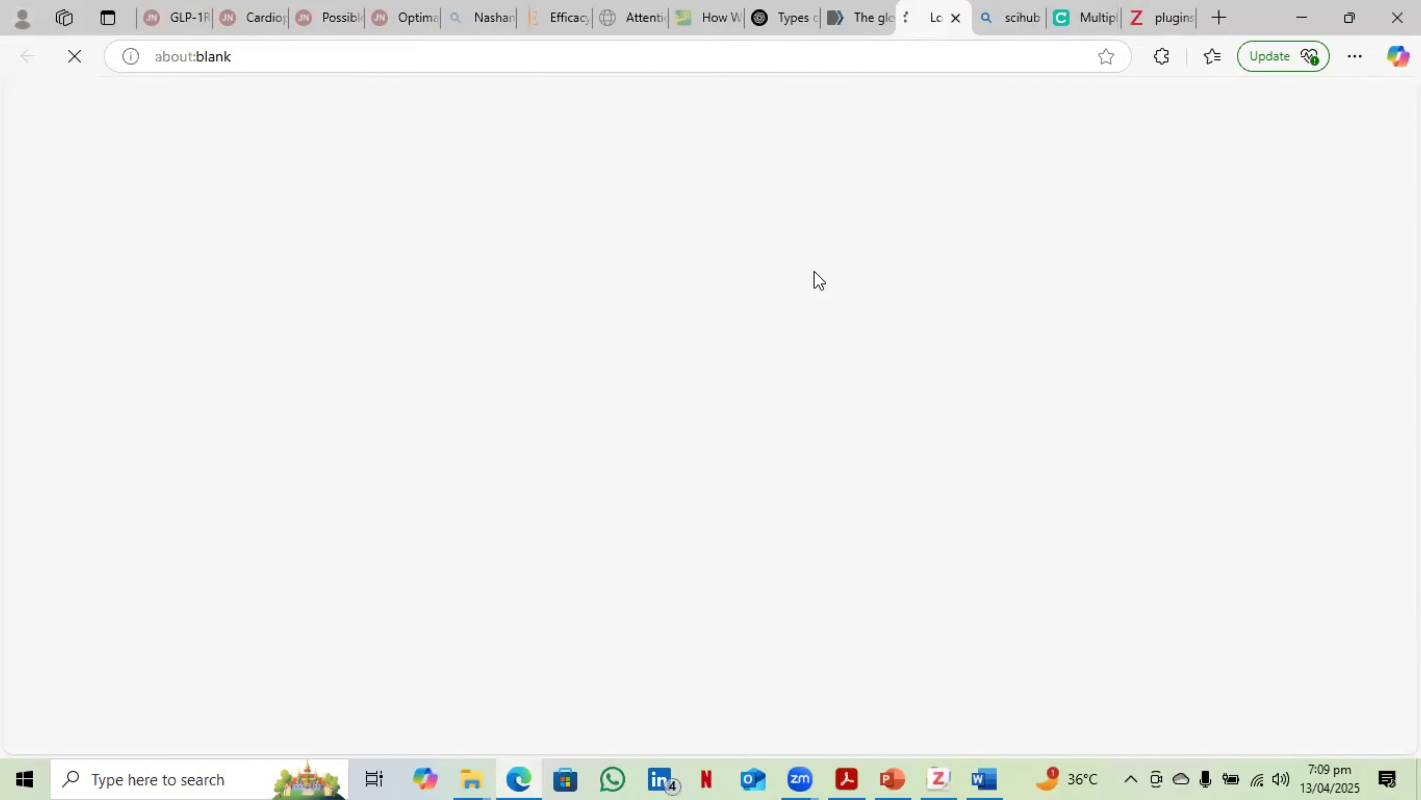
- Close the Cureus article, Zotero plugins and scihub search pages, leaving the new full-text article open
click(1083, 18)
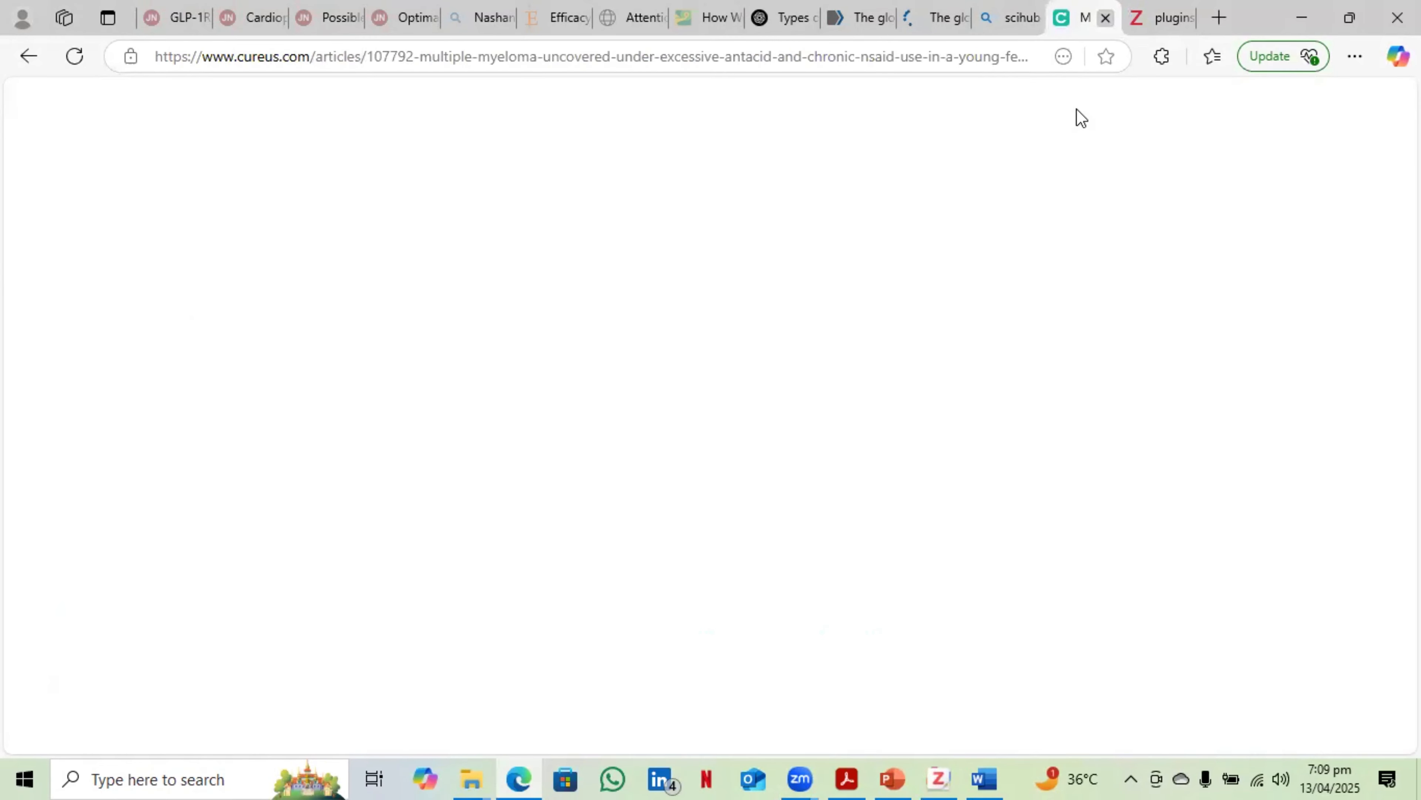
click(1106, 18)
key(ctrl+w)
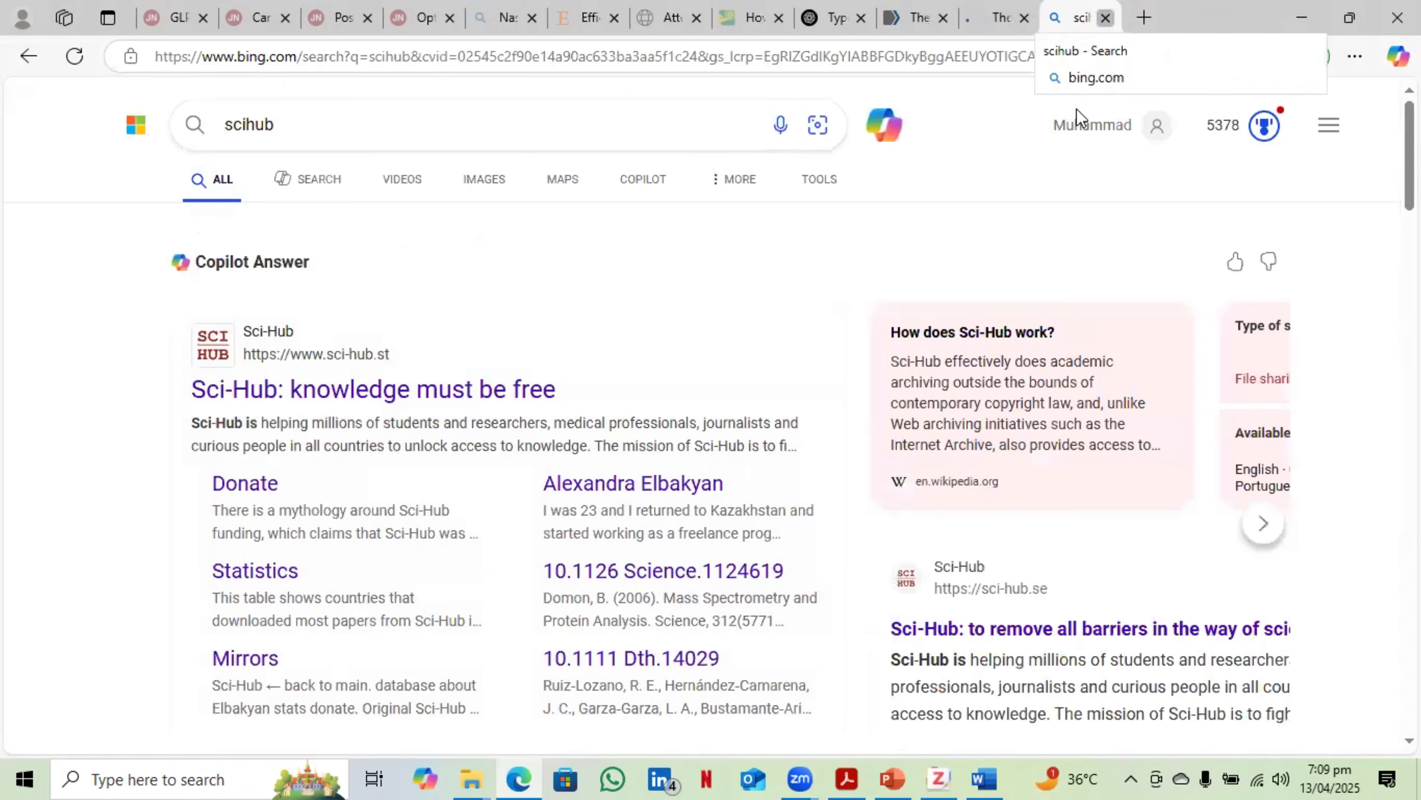
key(ctrl+w)
- Accept all cookies on the BMC Cardiovascular Disorders article page
scroll(762, 505, down, 5)
scroll(764, 379, up, 5)
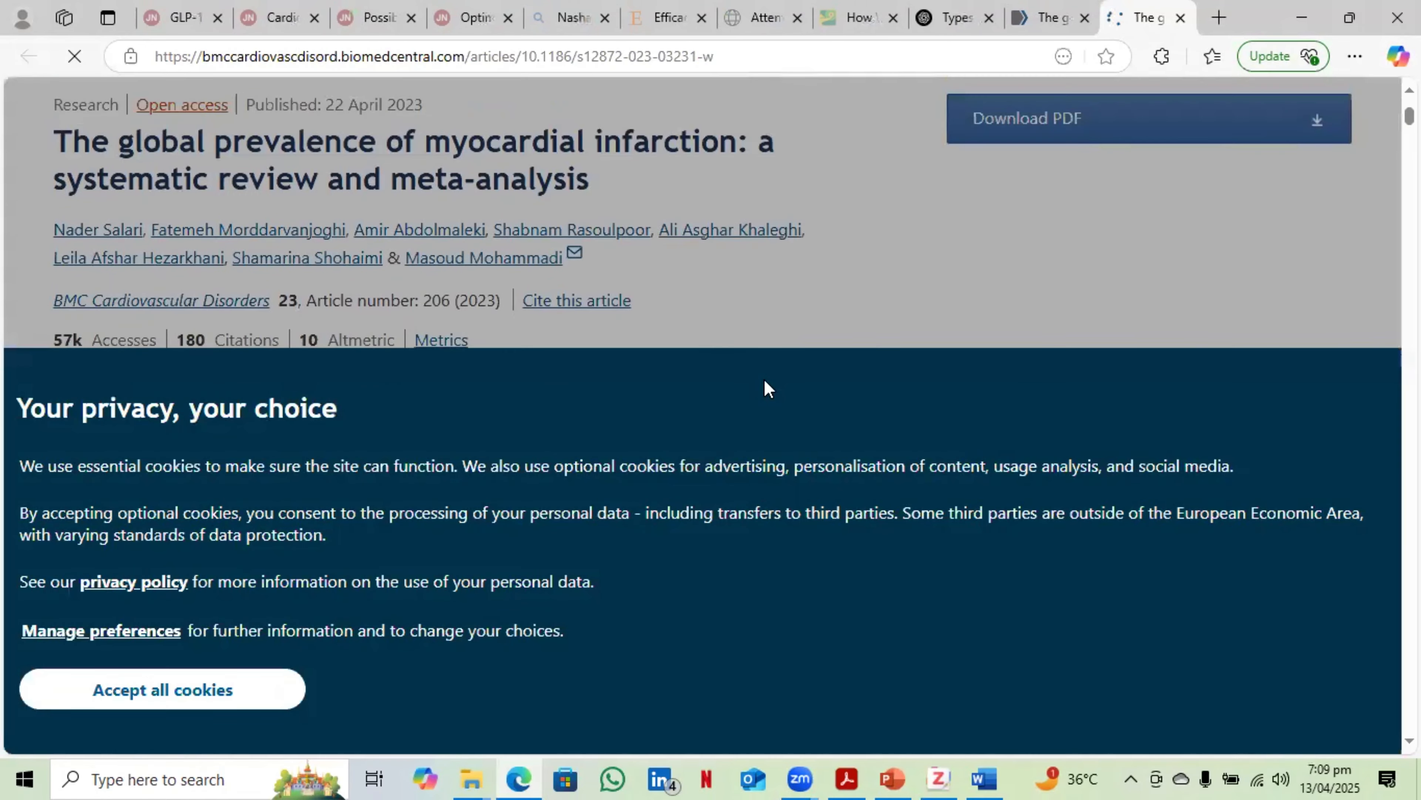
scroll(777, 386, down, 8)
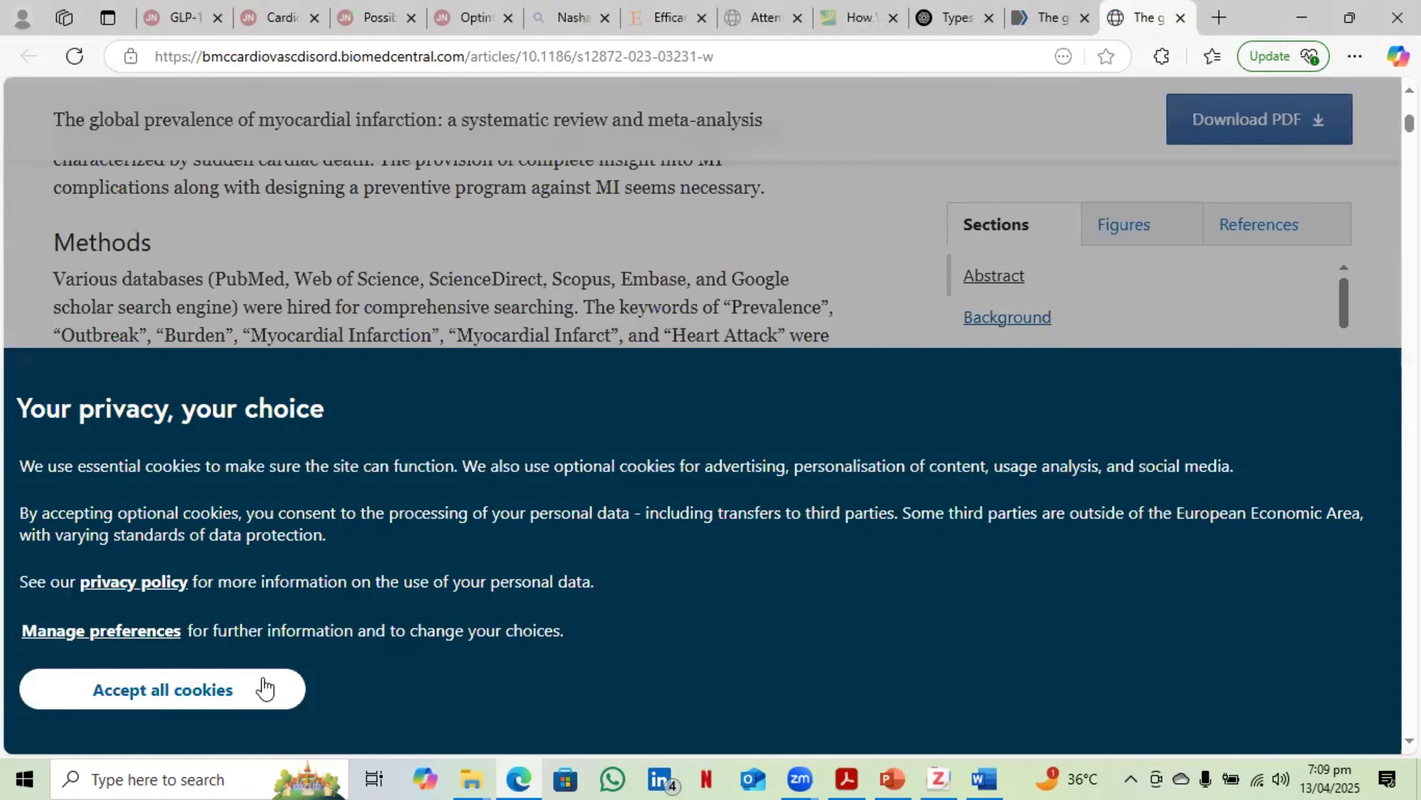
click(265, 689)
- Highlight the opening sentence of the article's main Background section, up to and including citation 2
scroll(429, 464, down, 10)
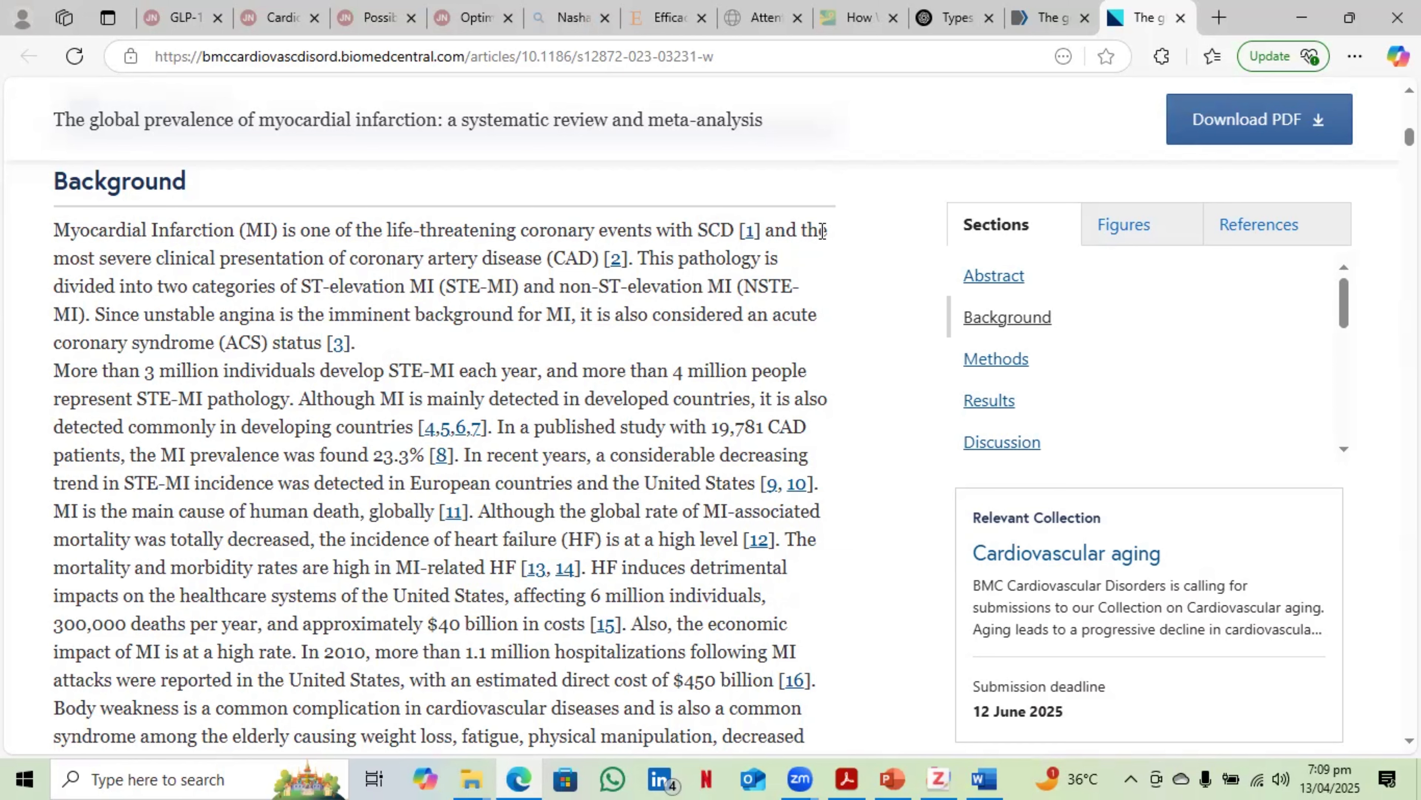
scroll(694, 274, down, 3)
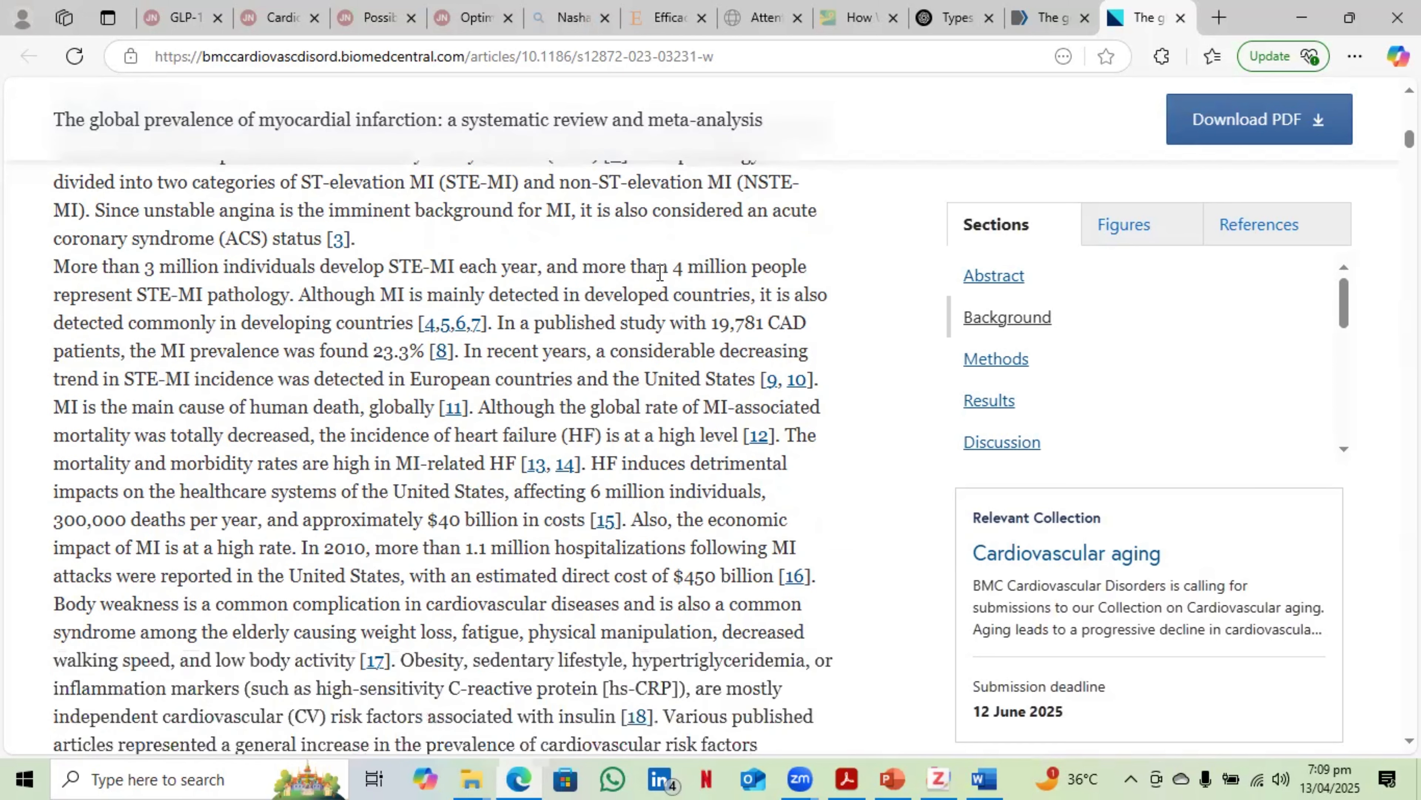
scroll(523, 327, up, 5)
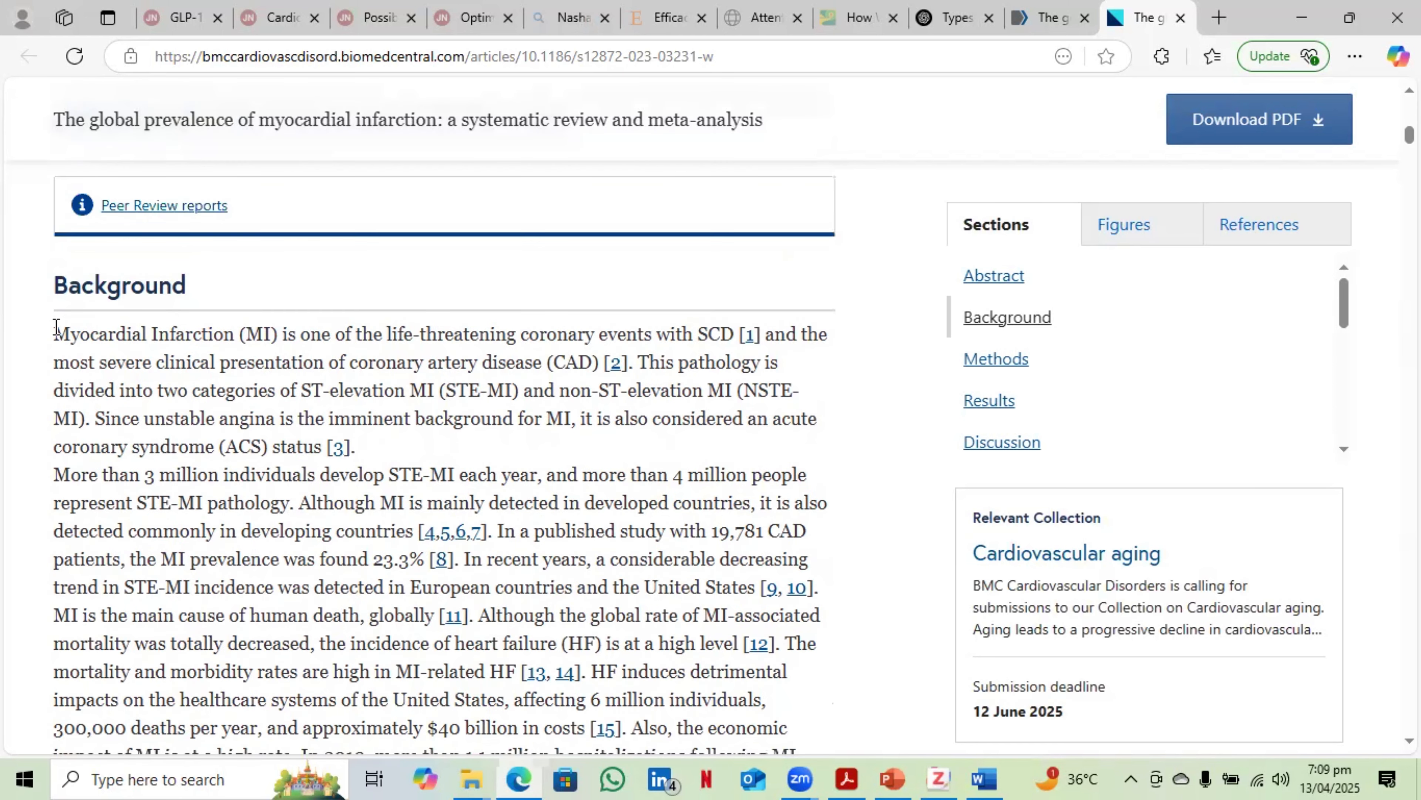
drag(734, 282, 618, 364)
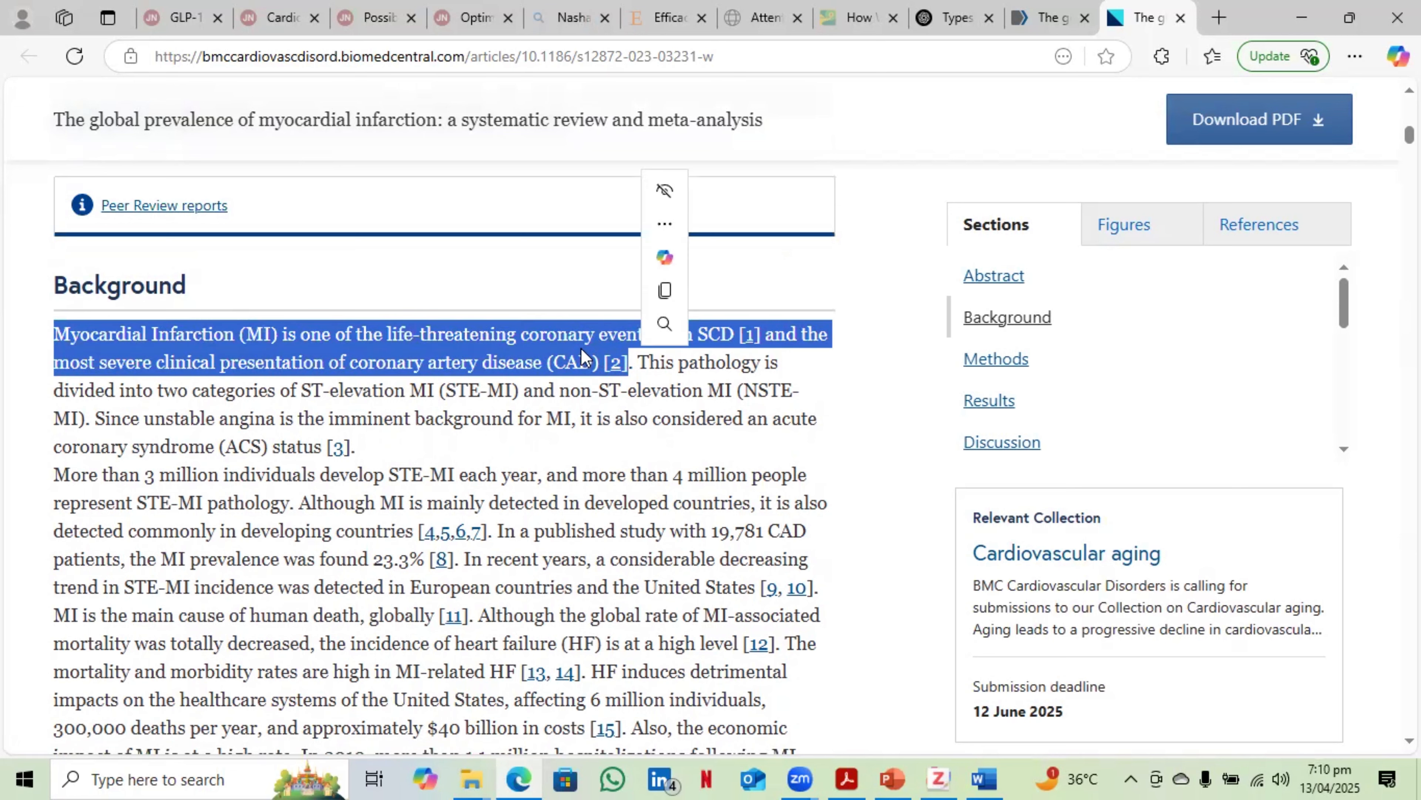
- Look through the article's Discussion, Results and Abstract sections and its title details to see how statements are cited
click(985, 442)
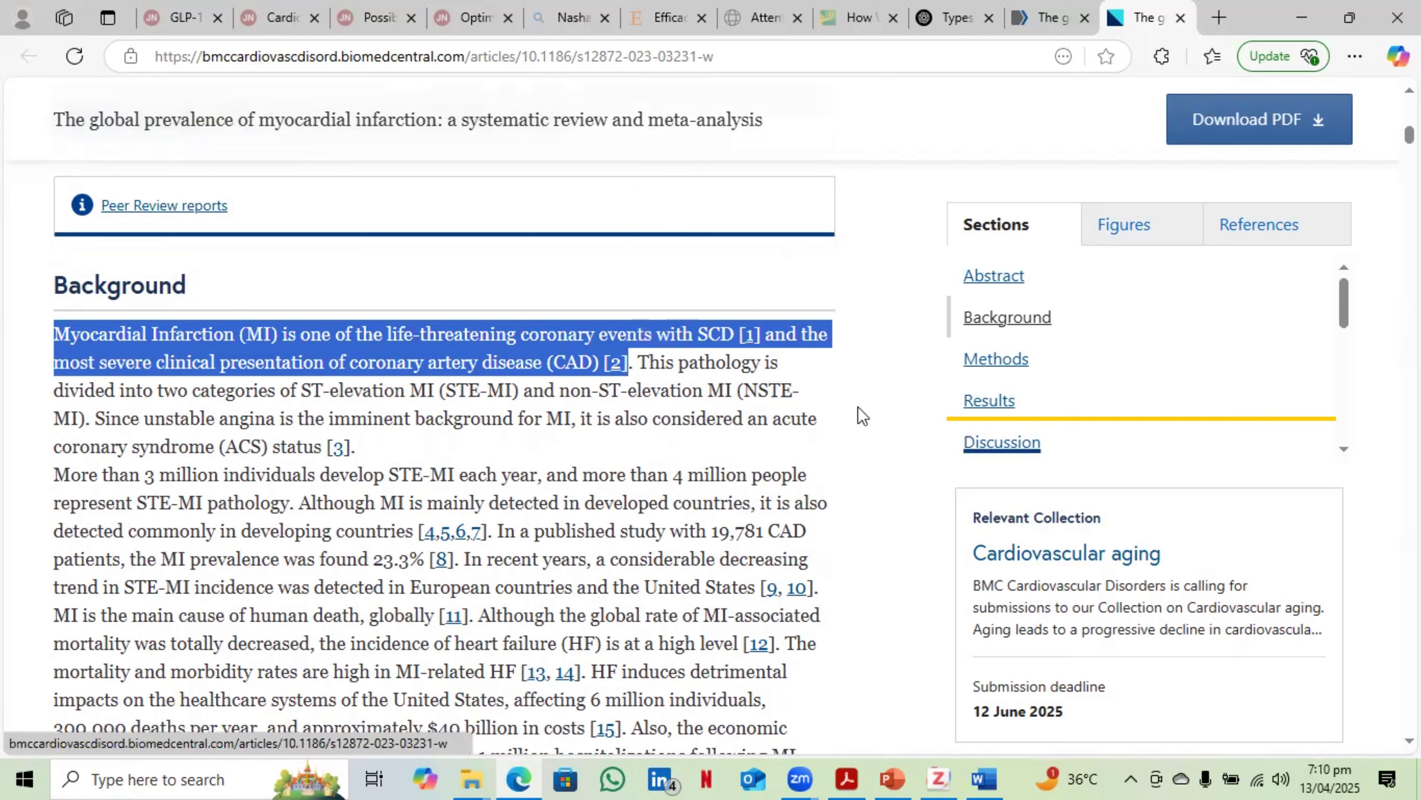
scroll(371, 312, down, 3)
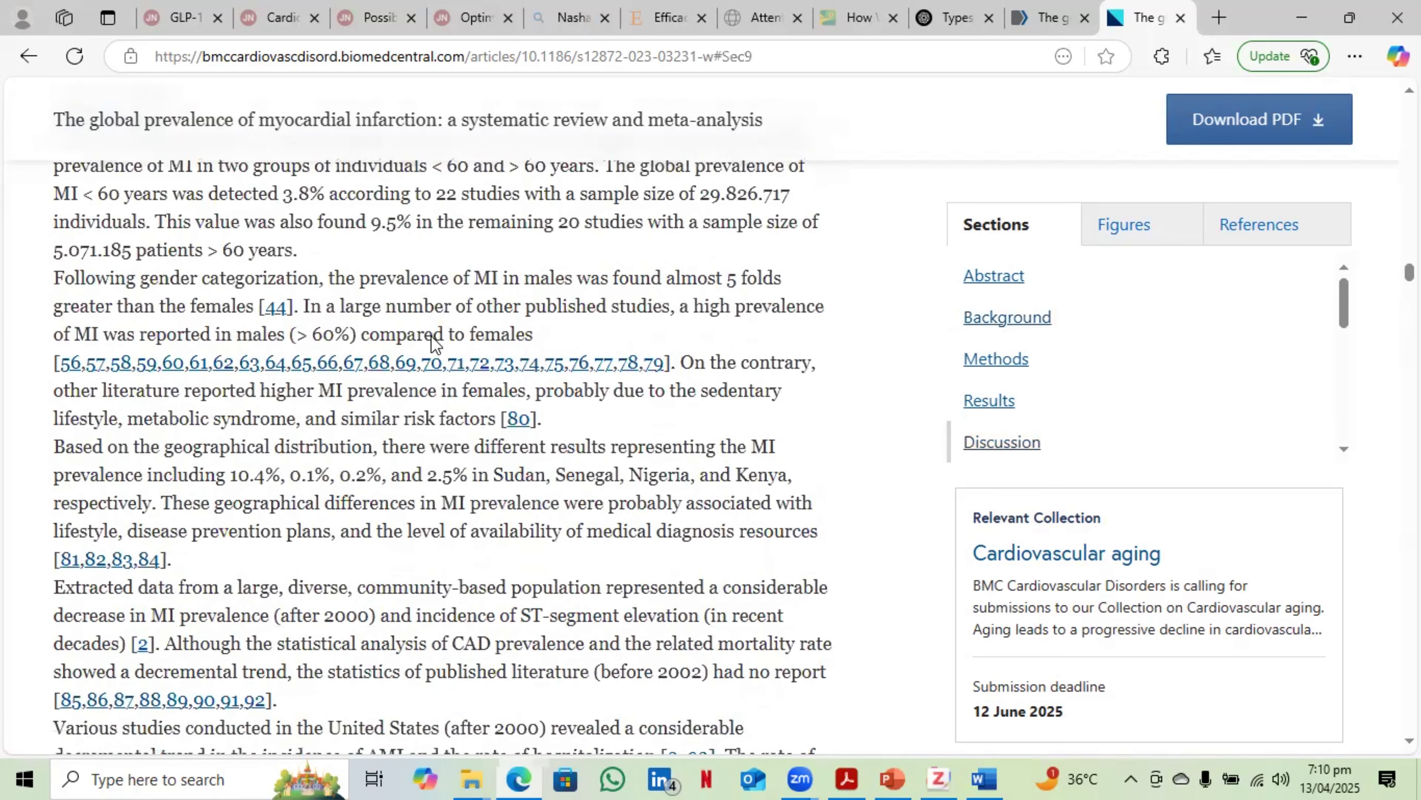
scroll(434, 339, up, 15)
scroll(452, 349, up, 20)
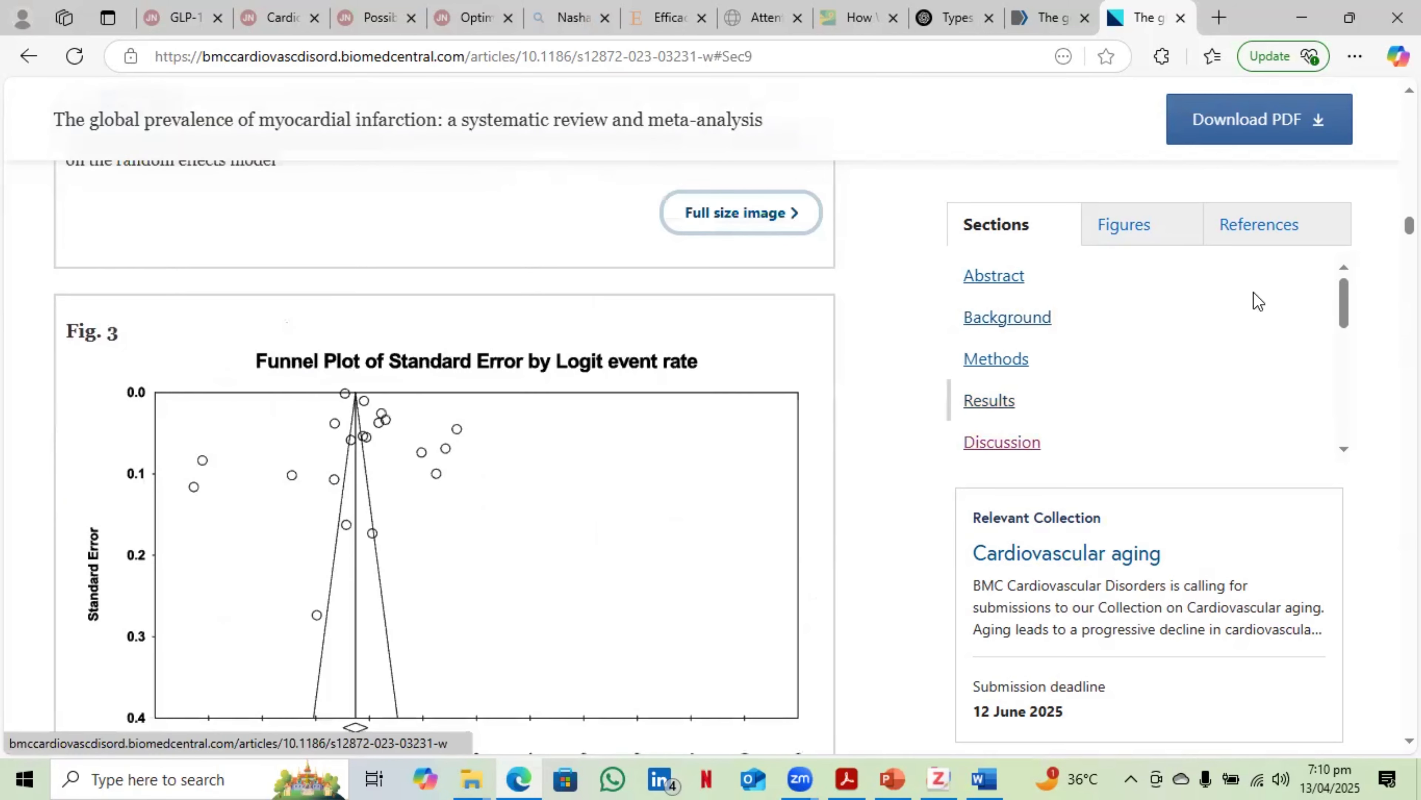
scroll(381, 356, up, 15)
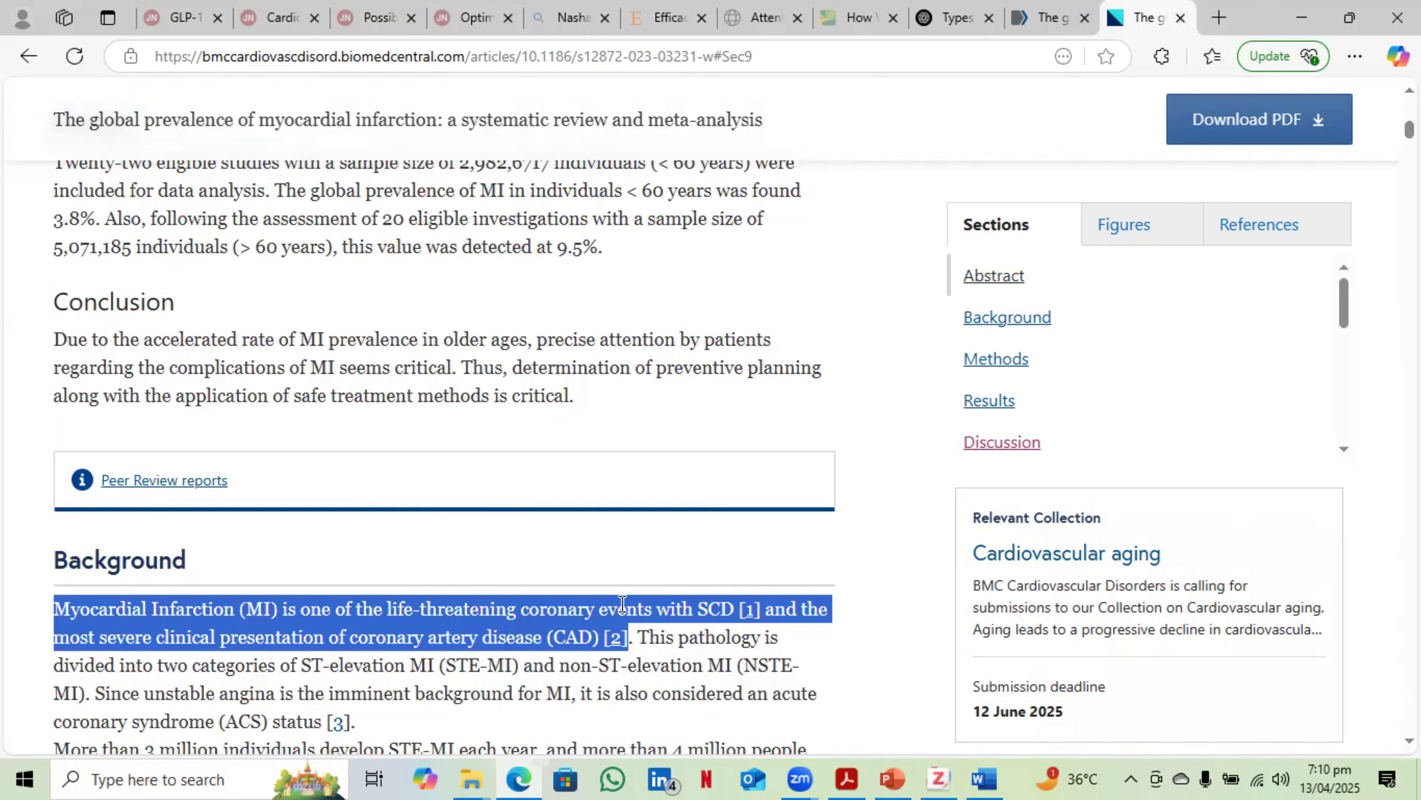
scroll(612, 590, up, 15)
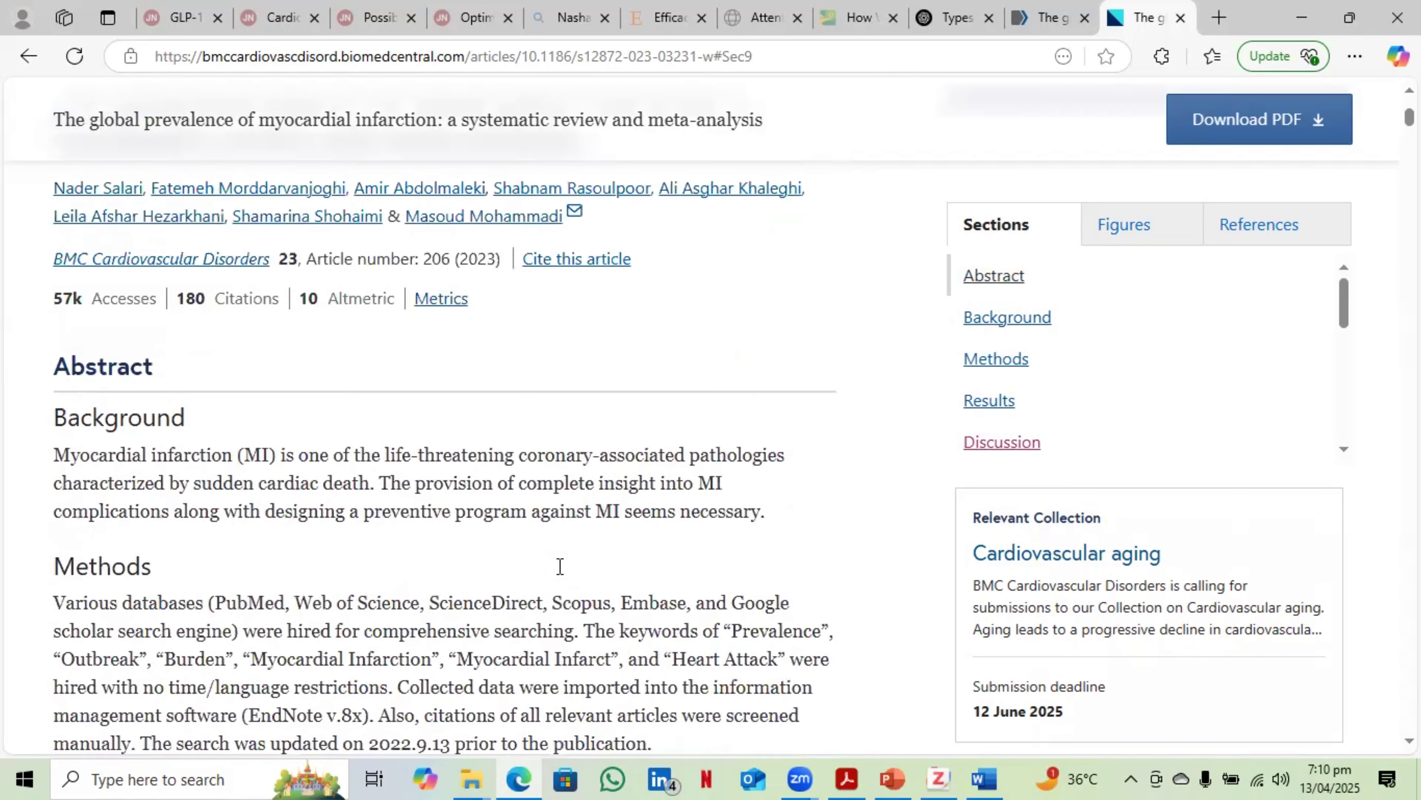
scroll(545, 577, down, 5)
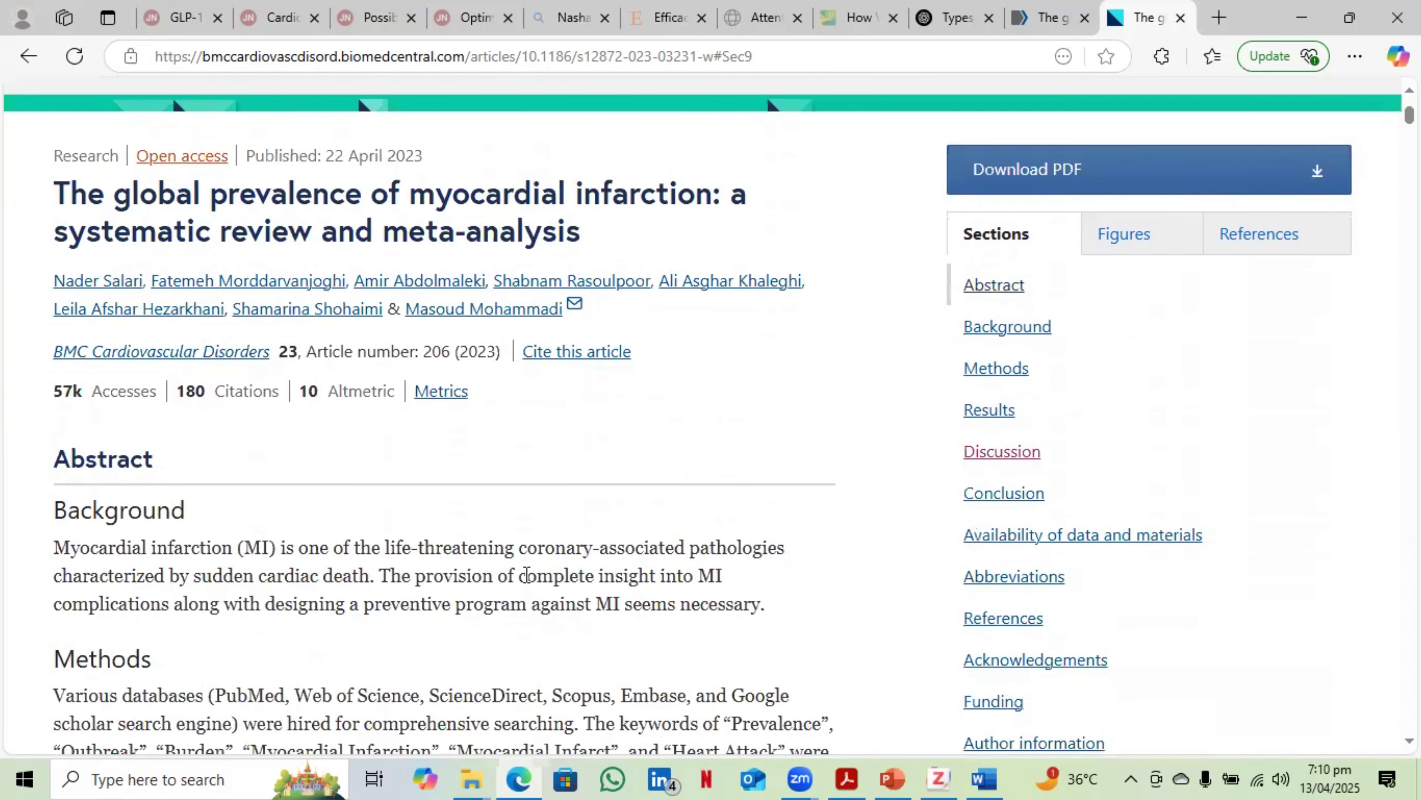
scroll(373, 352, up, 3)
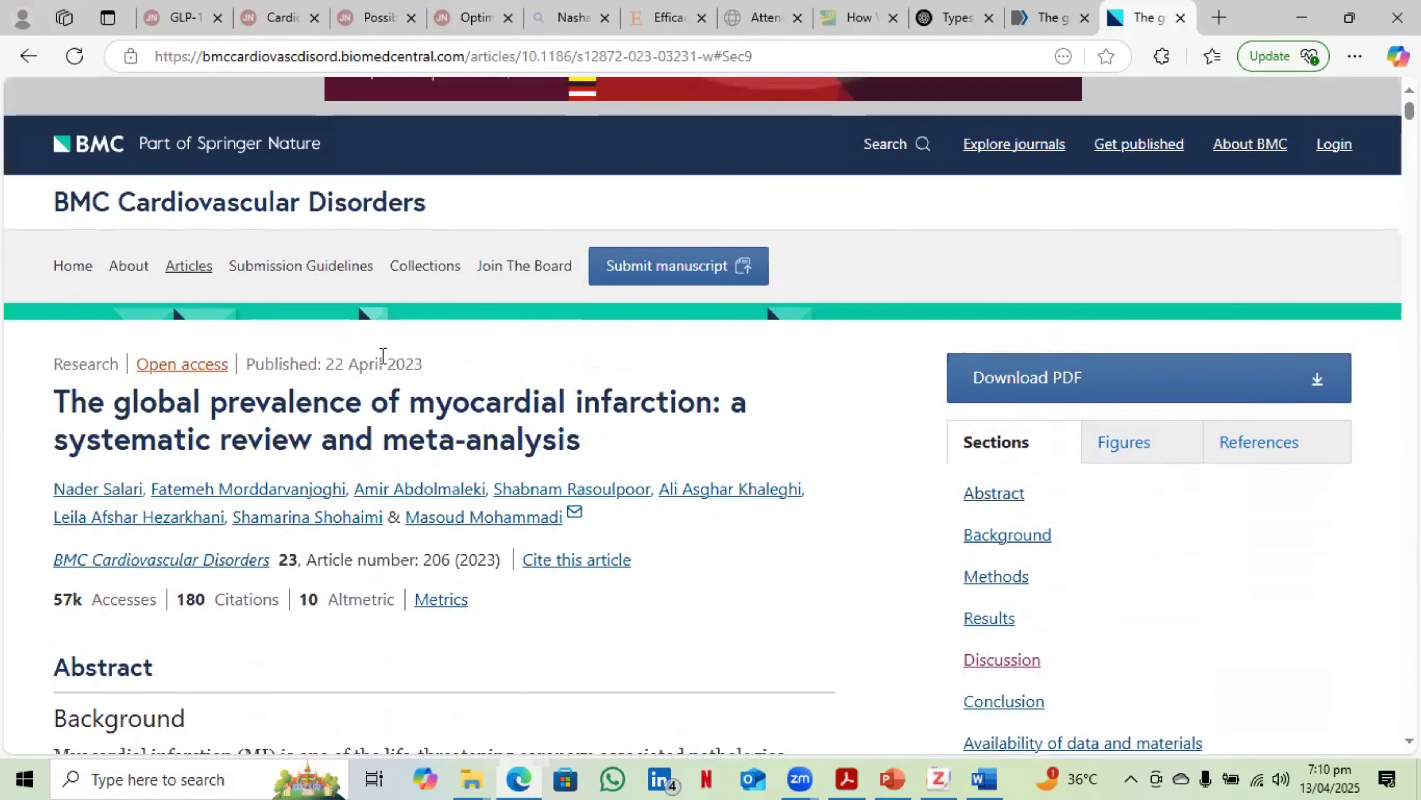
scroll(397, 367, down, 6)
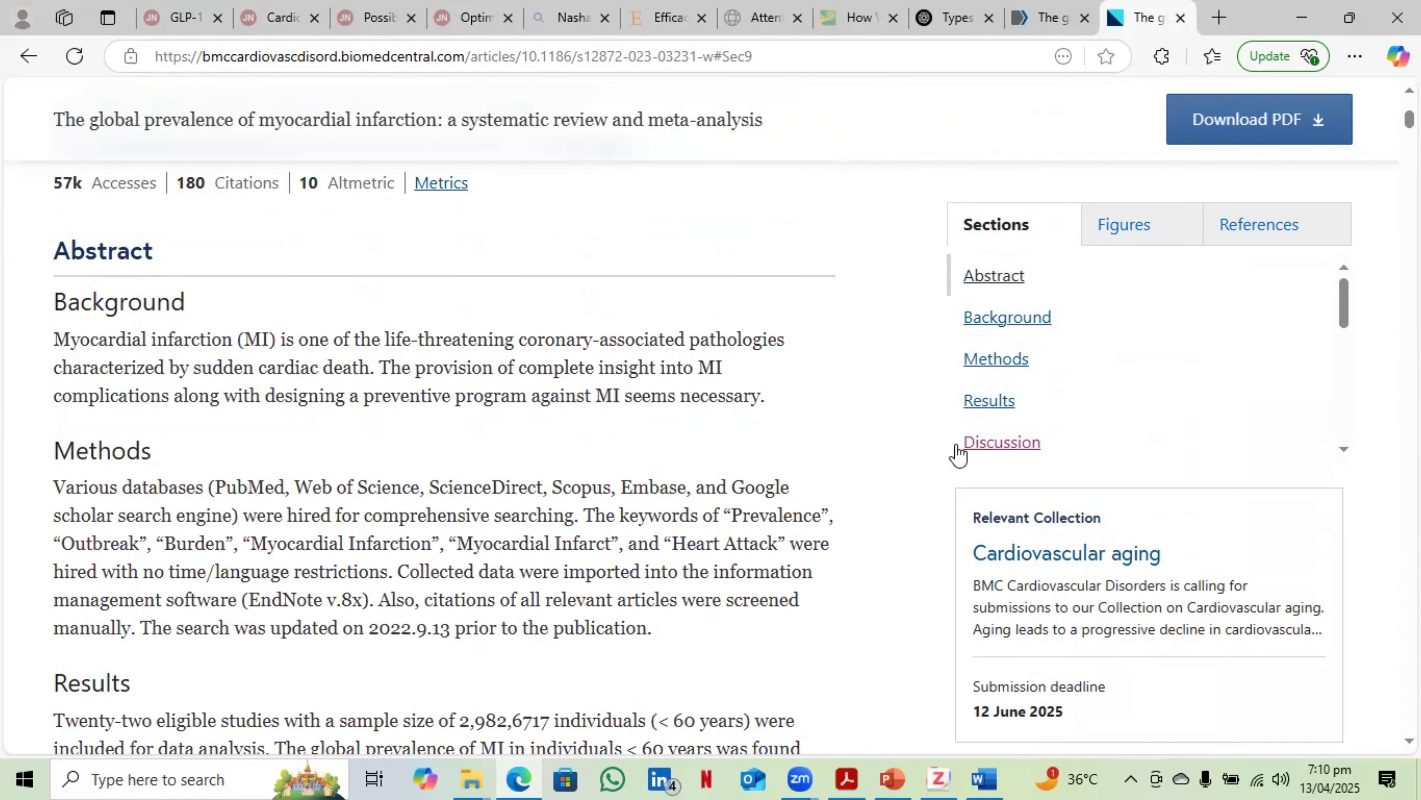
click(980, 777)
click(980, 777)
mouse_move(800, 777)
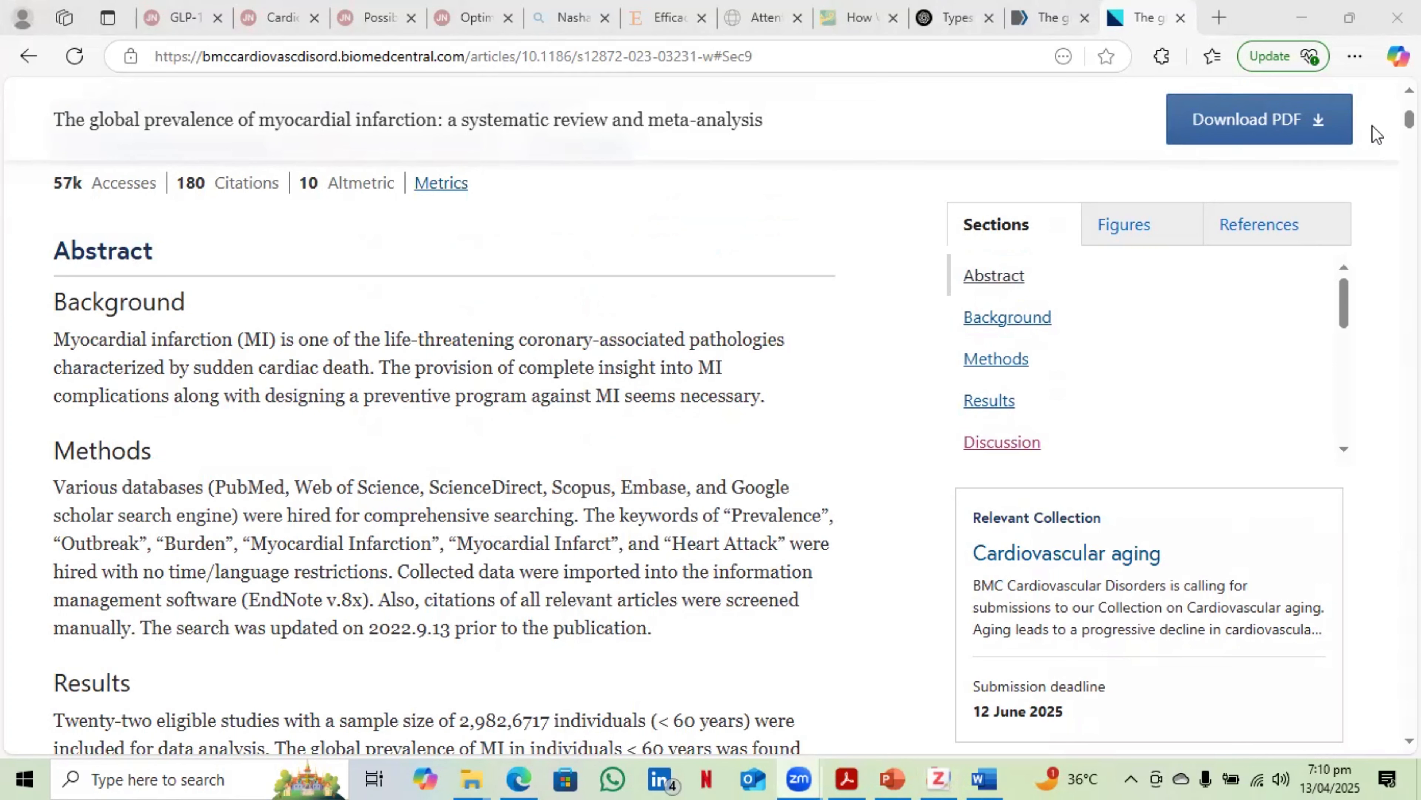
scroll(594, 375, up, 5)
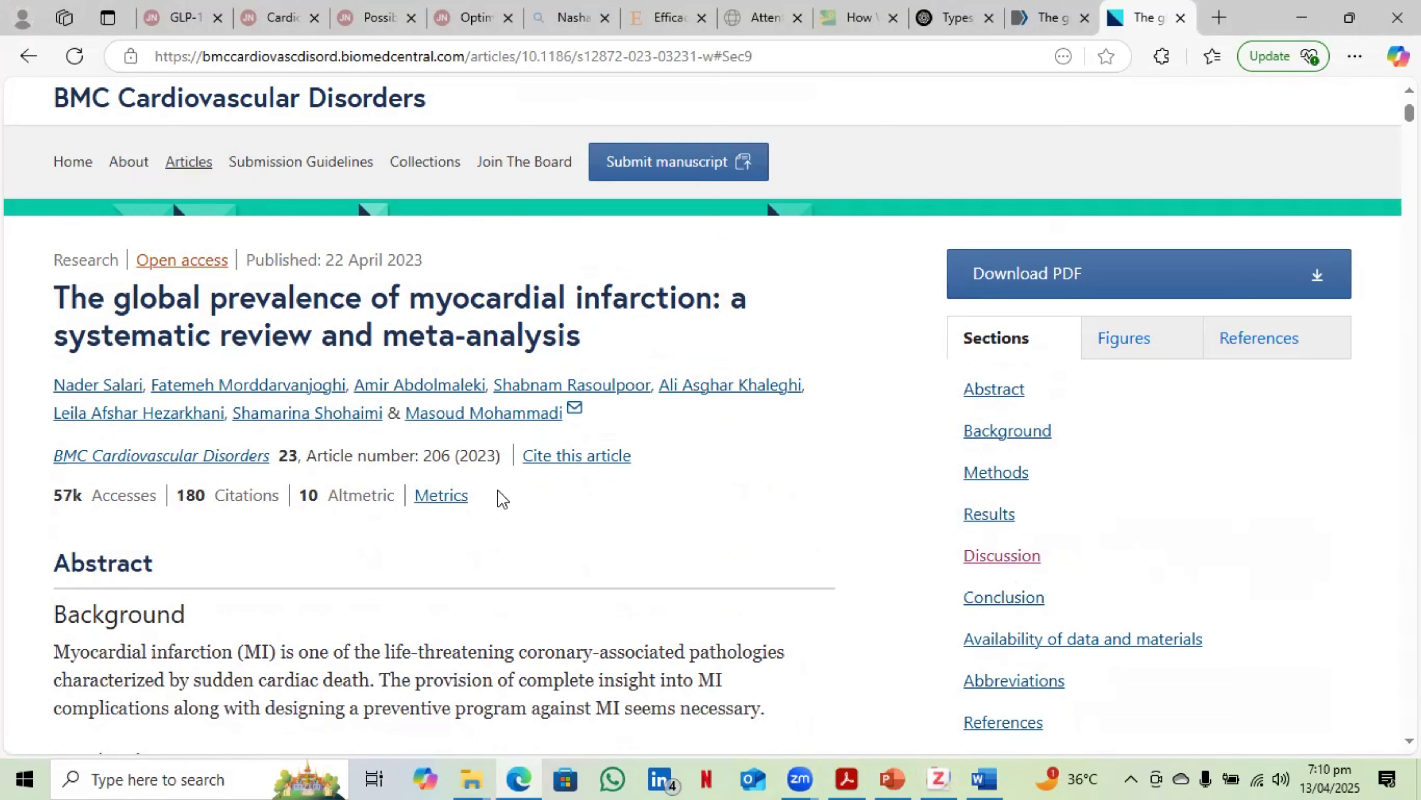
scroll(629, 466, up, 3)
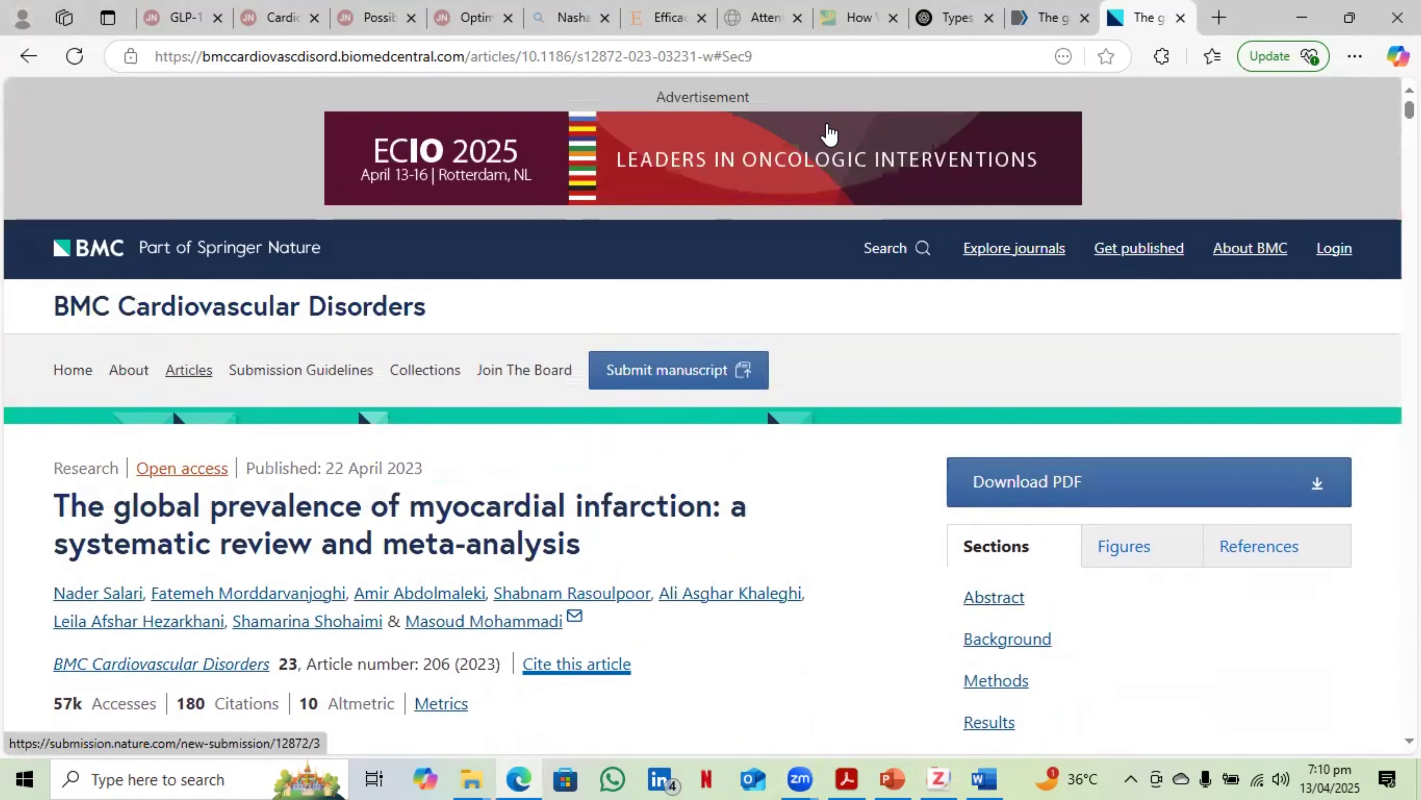
- Return to the article's PubMed record and copy its DOI link
key(ctrl+shift+Tab)
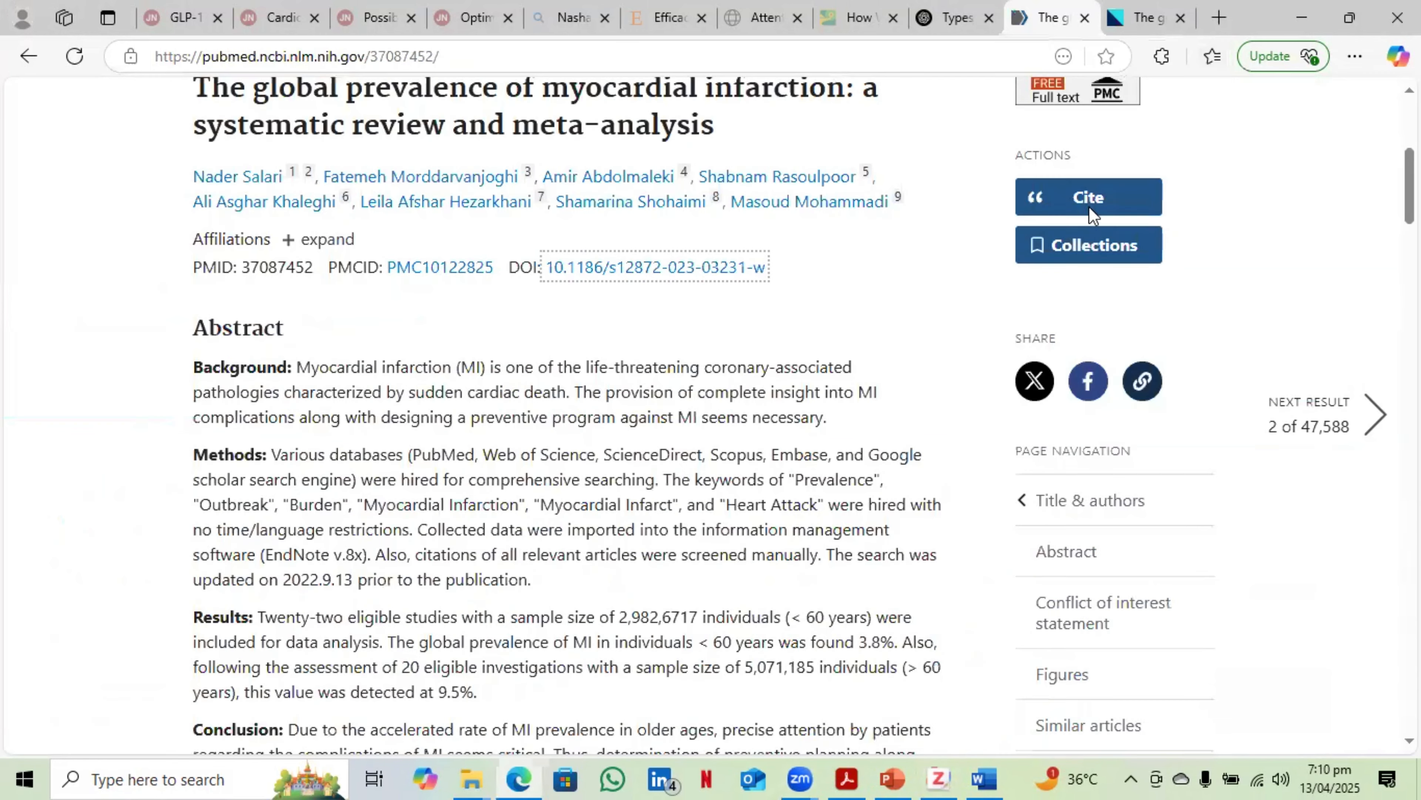
scroll(630, 325, up, 2)
right_click(648, 367)
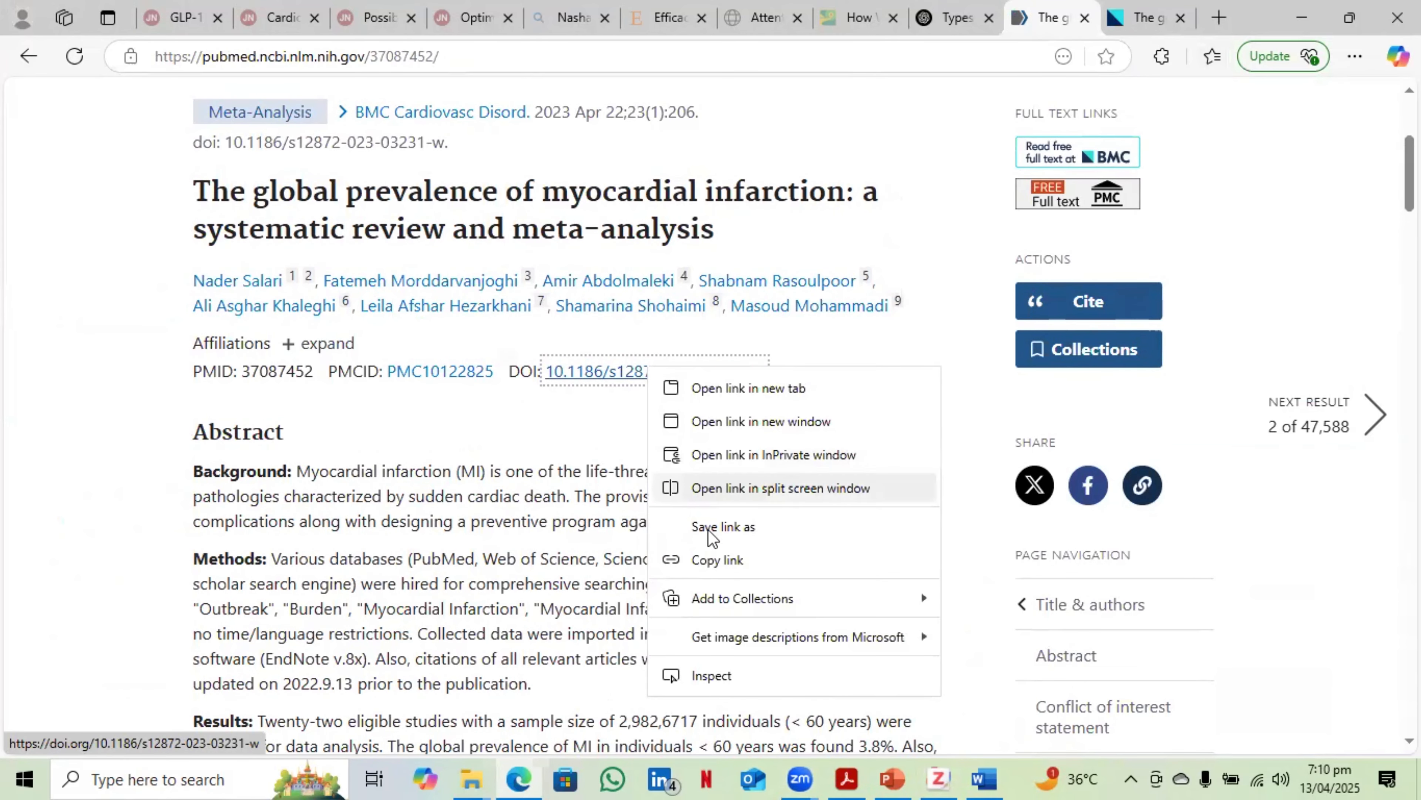
click(719, 560)
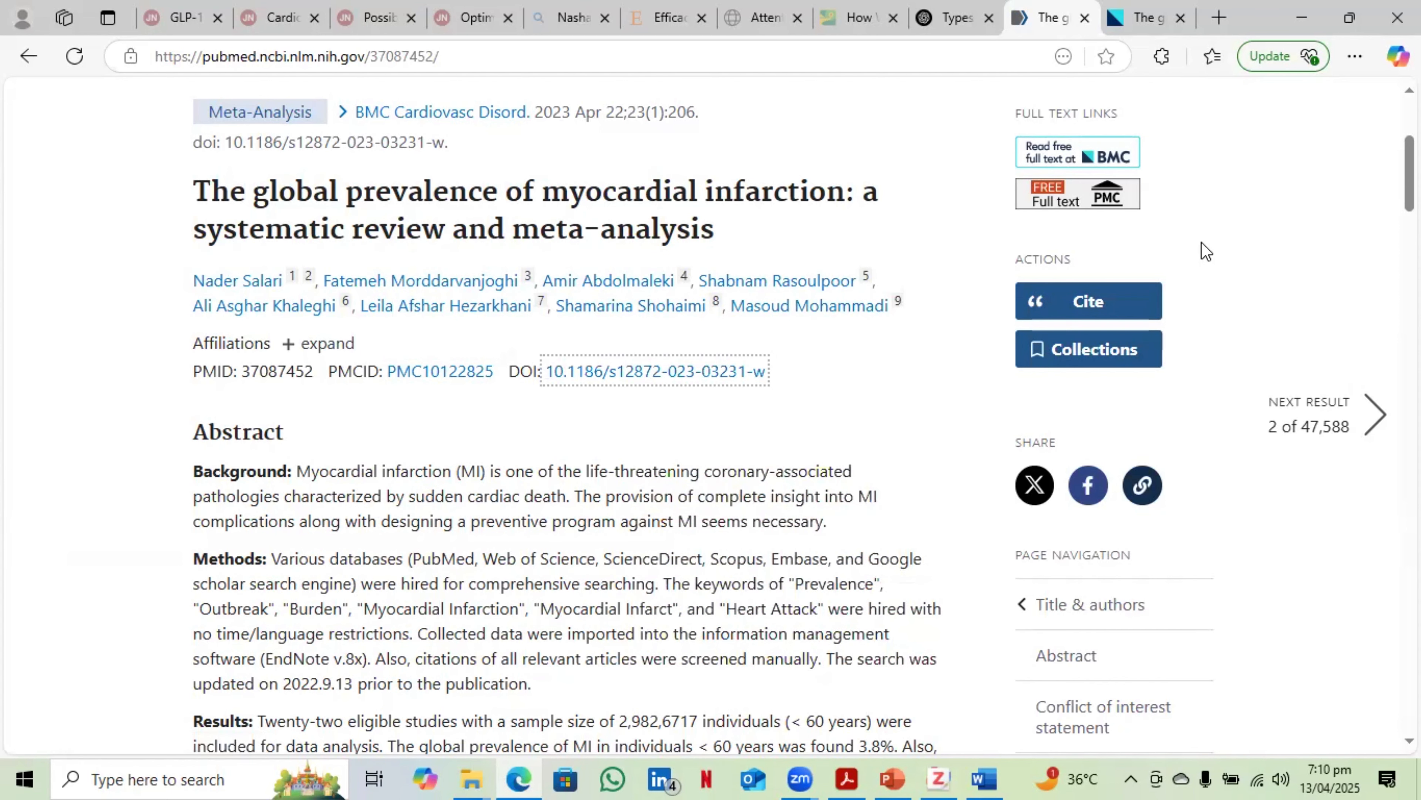
click(938, 778)
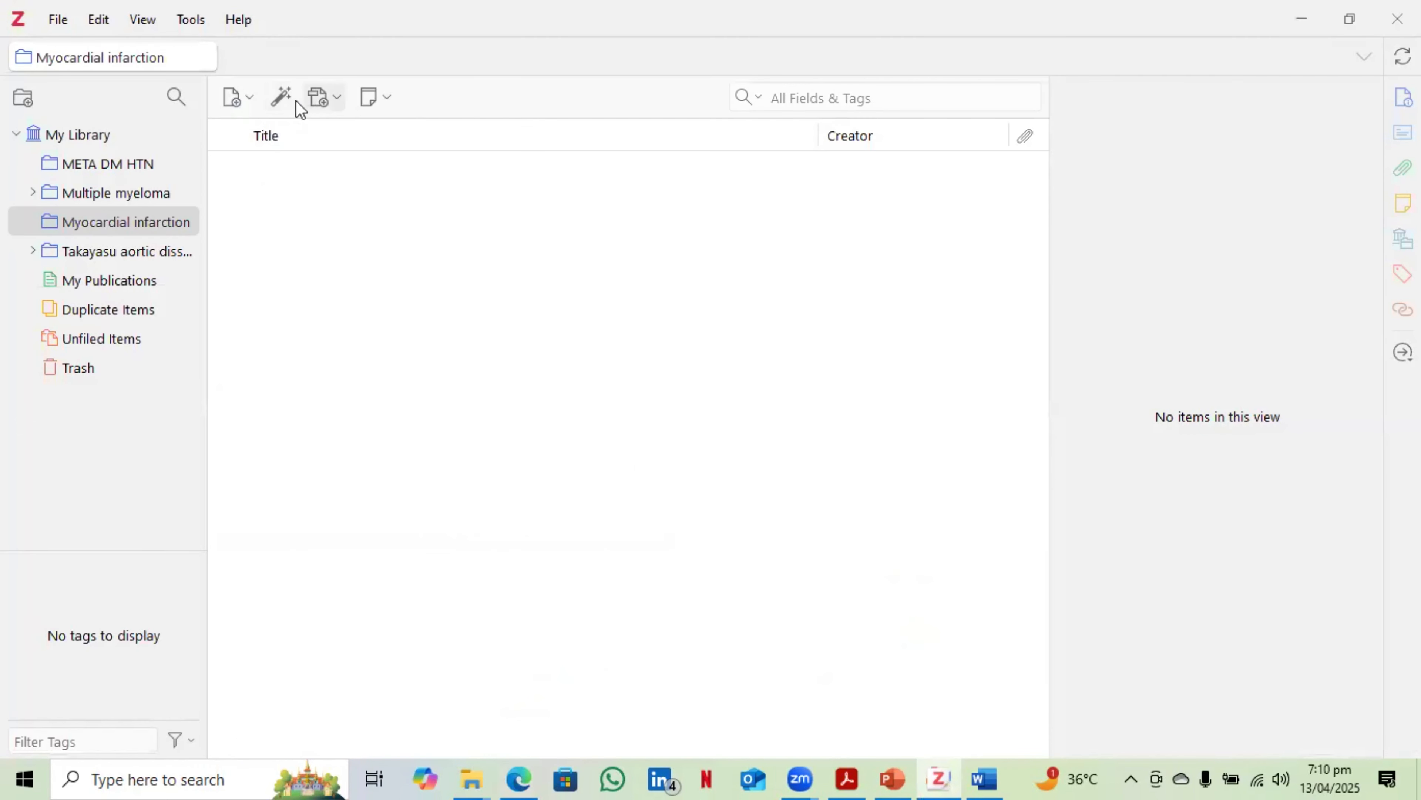
click(284, 98)
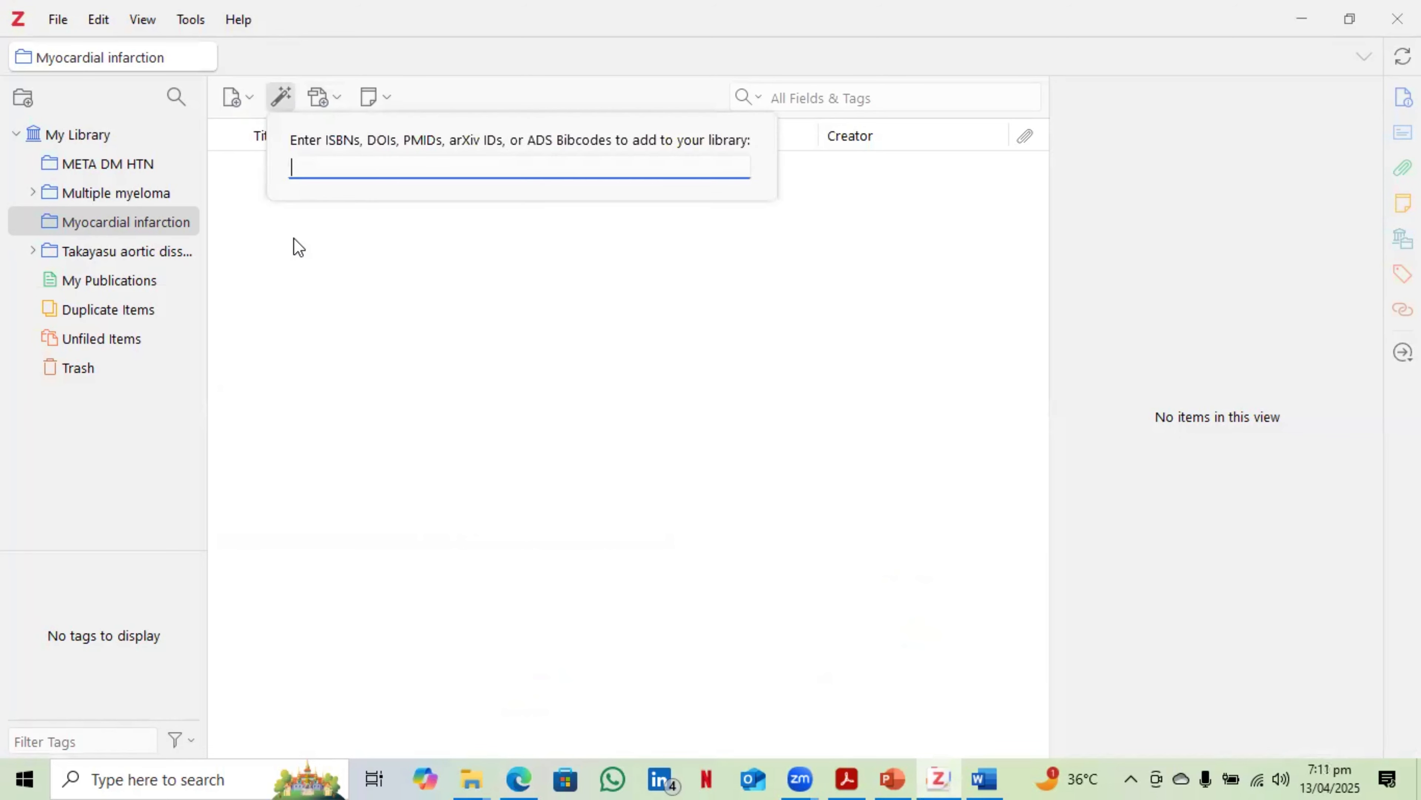
click(299, 245)
click(279, 105)
key(ctrl+v)
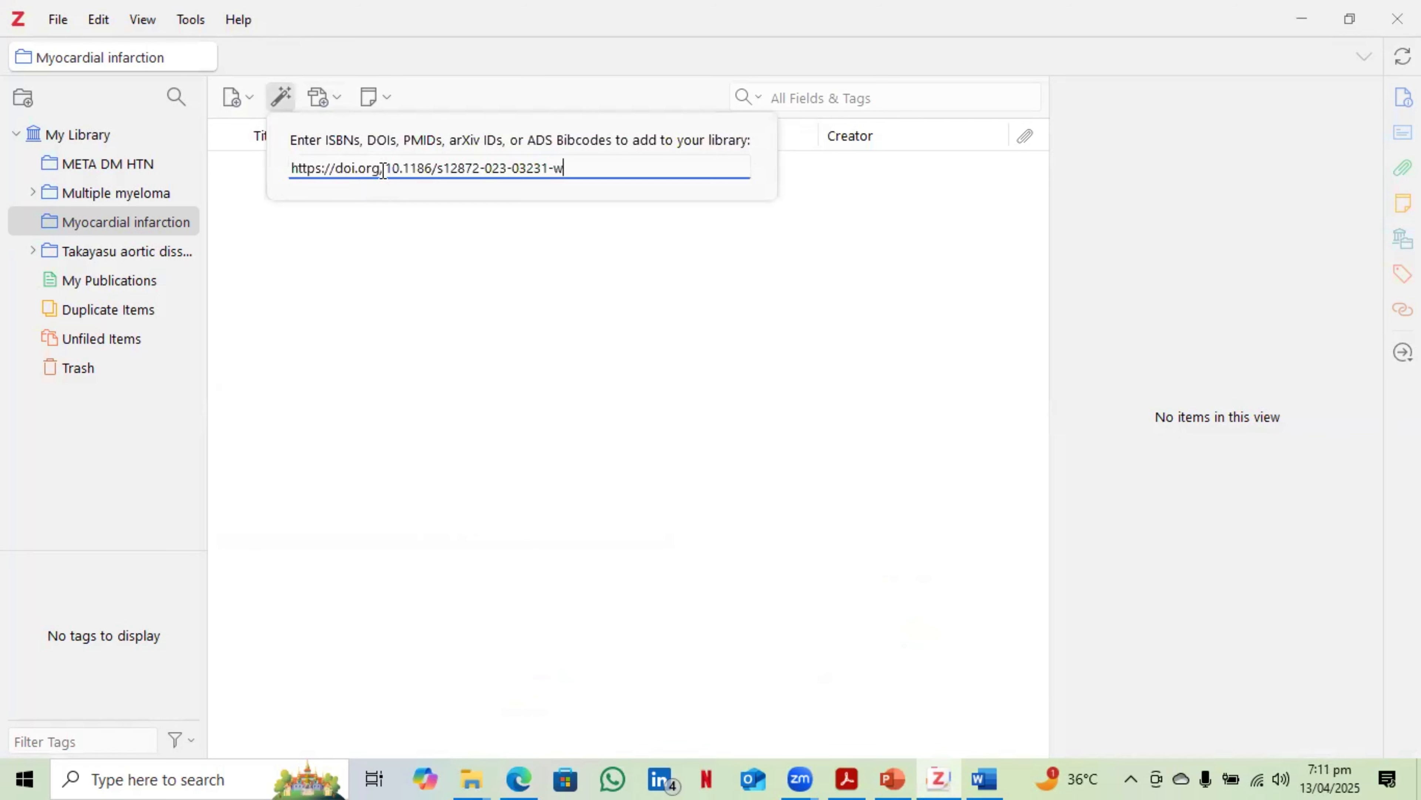
drag(384, 169, 331, 174)
click(389, 168)
drag(388, 170, 287, 176)
key(BackSpace)
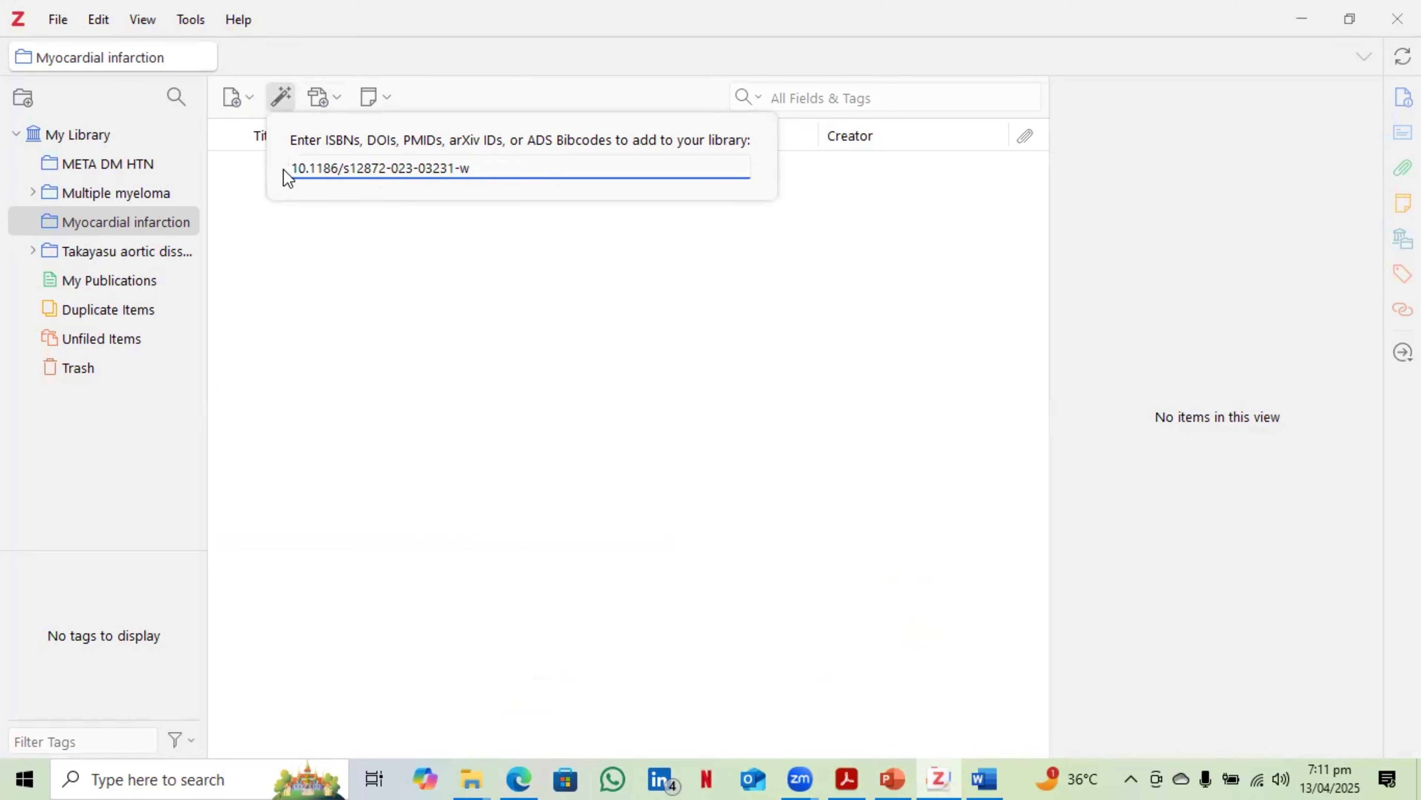
key(Return)
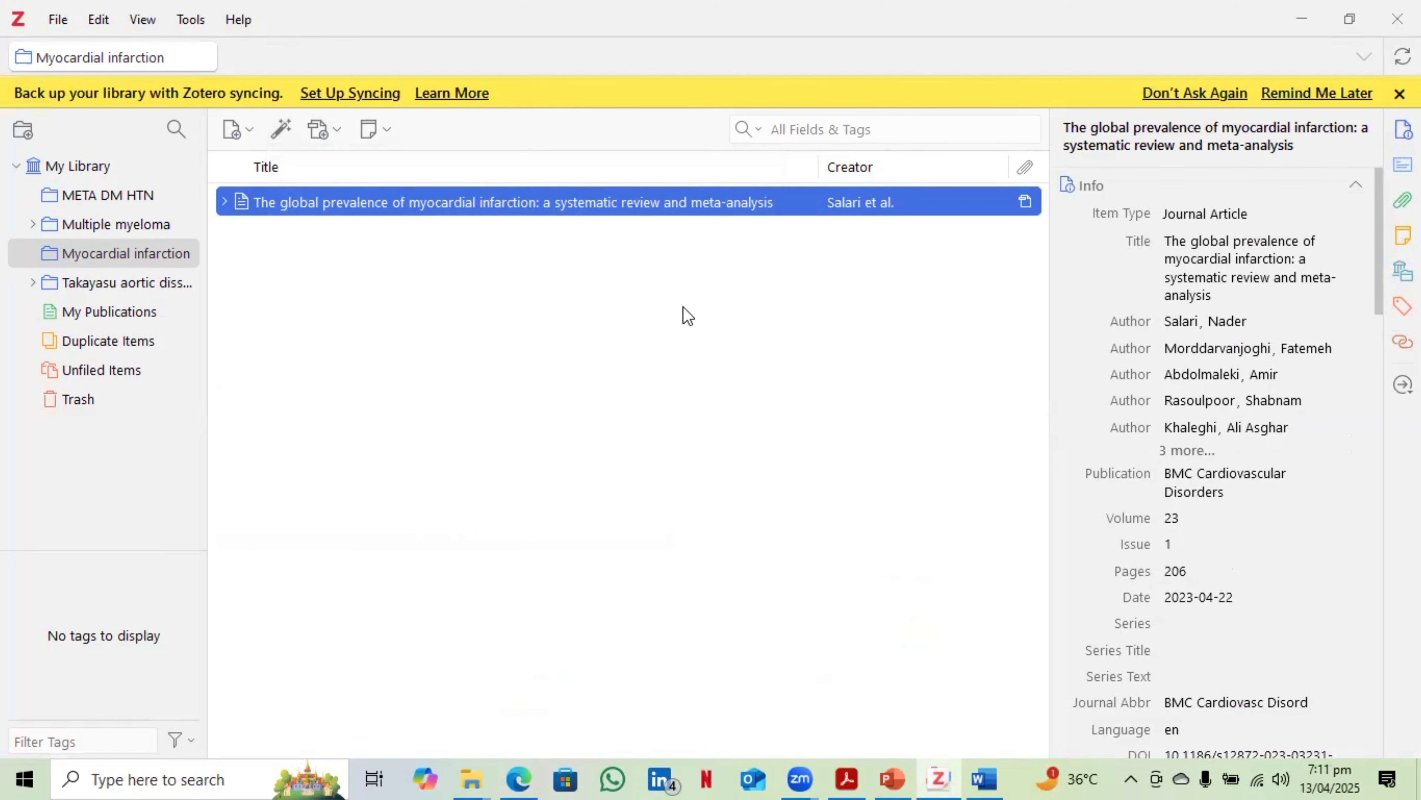
- Open the added article's PDF and select the Background sentence starting "More than 3 million individuals develop STE-MI"
double_click(586, 204)
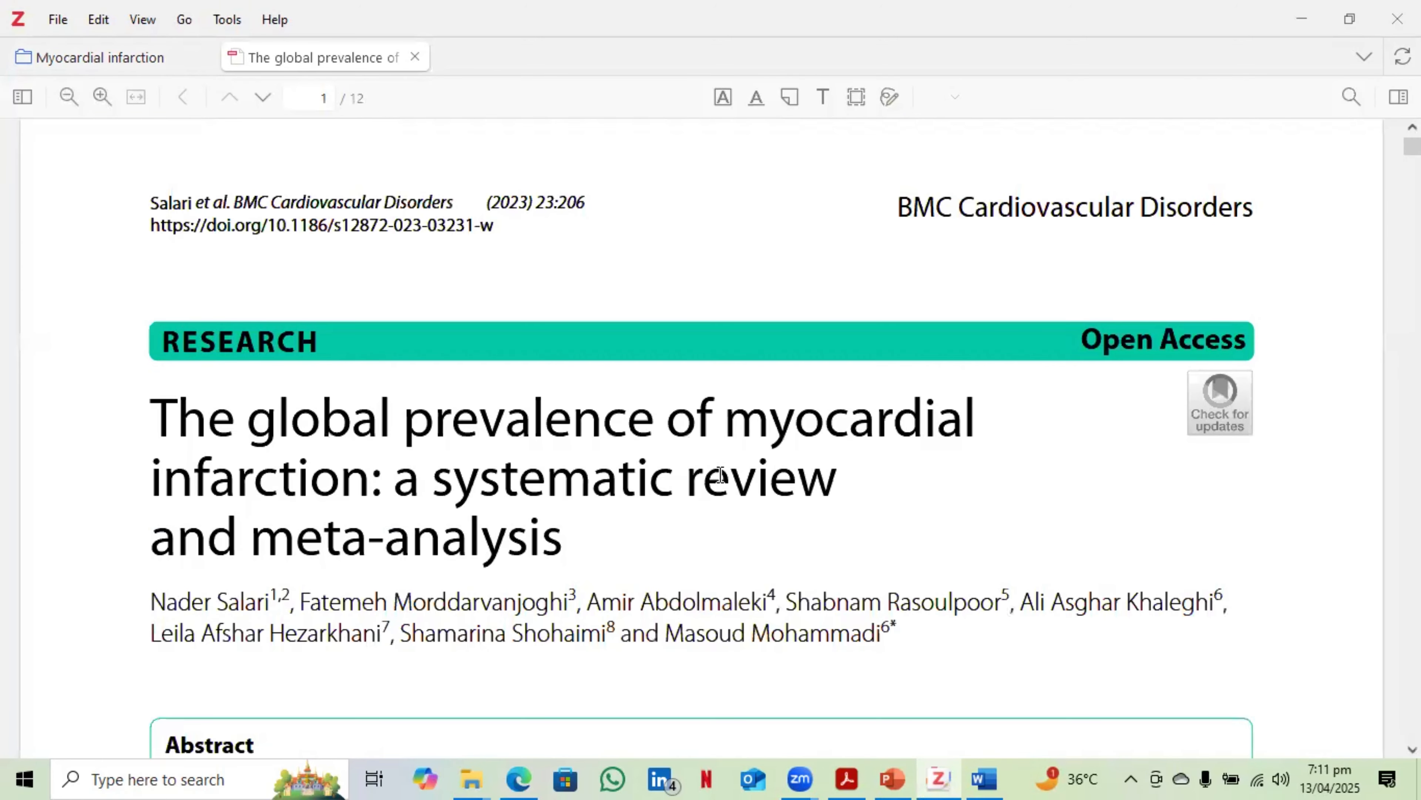
scroll(720, 475, down, 15)
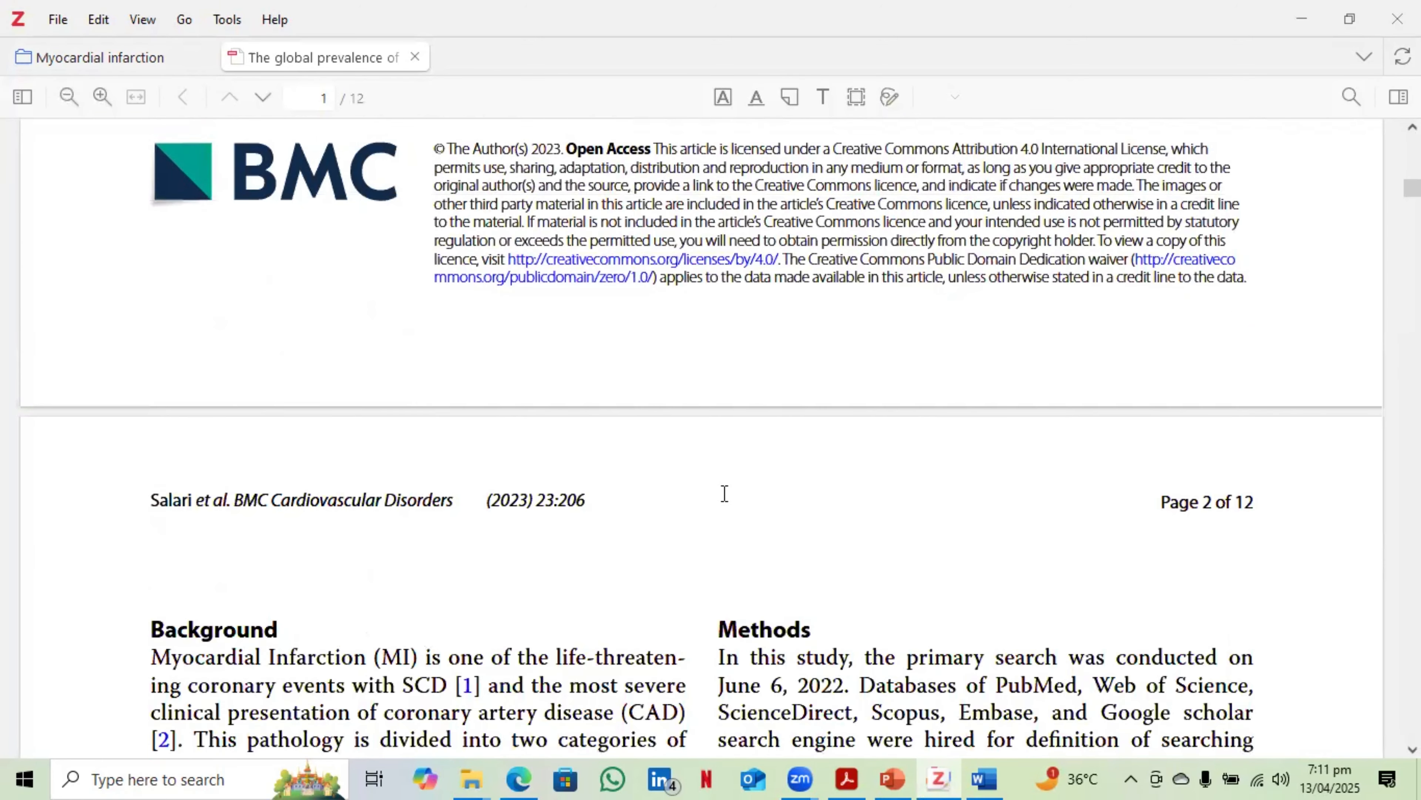
scroll(725, 493, down, 6)
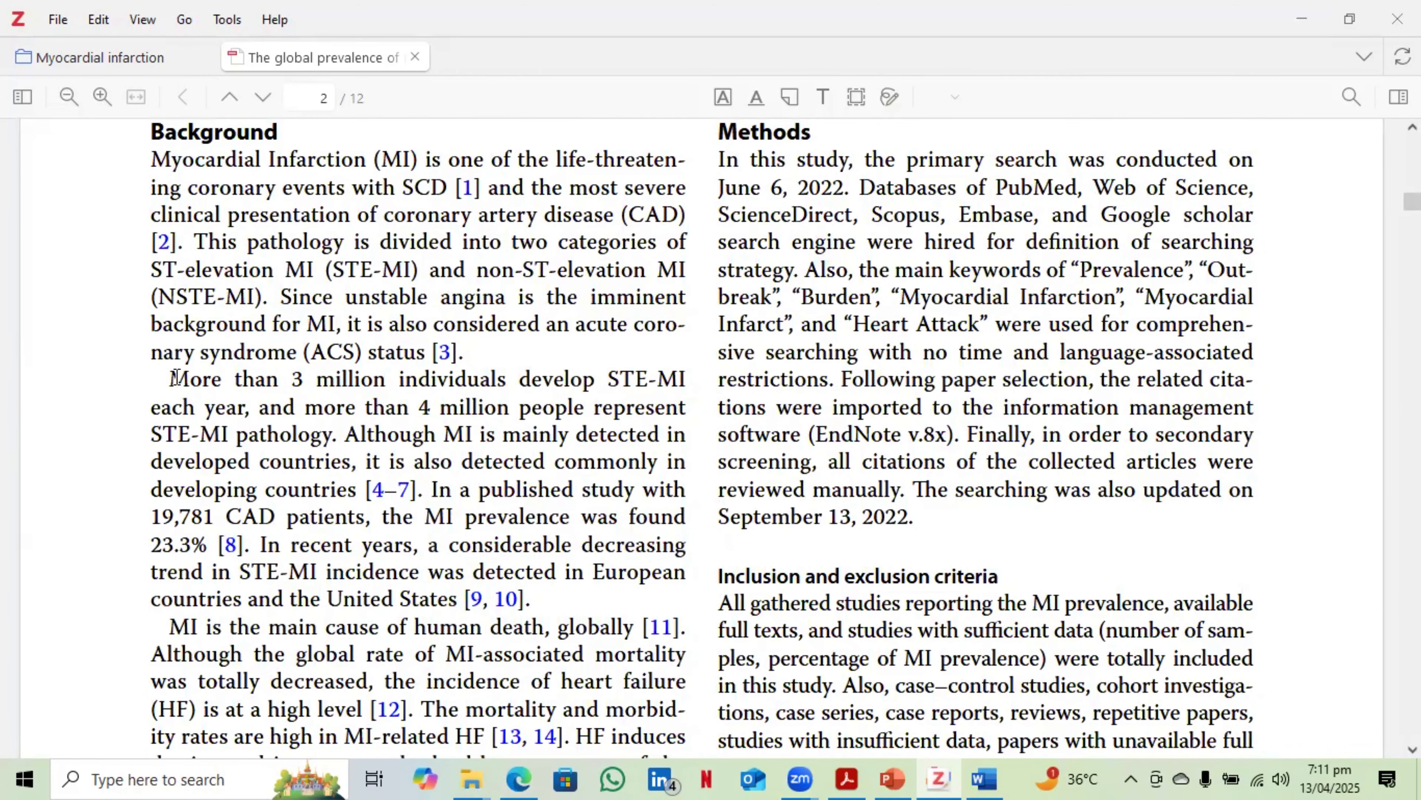
drag(169, 379, 505, 381)
mouse_move(644, 394)
mouse_down()
mouse_move(464, 439)
mouse_move(625, 425)
mouse_move(333, 439)
mouse_move(351, 442)
mouse_up()
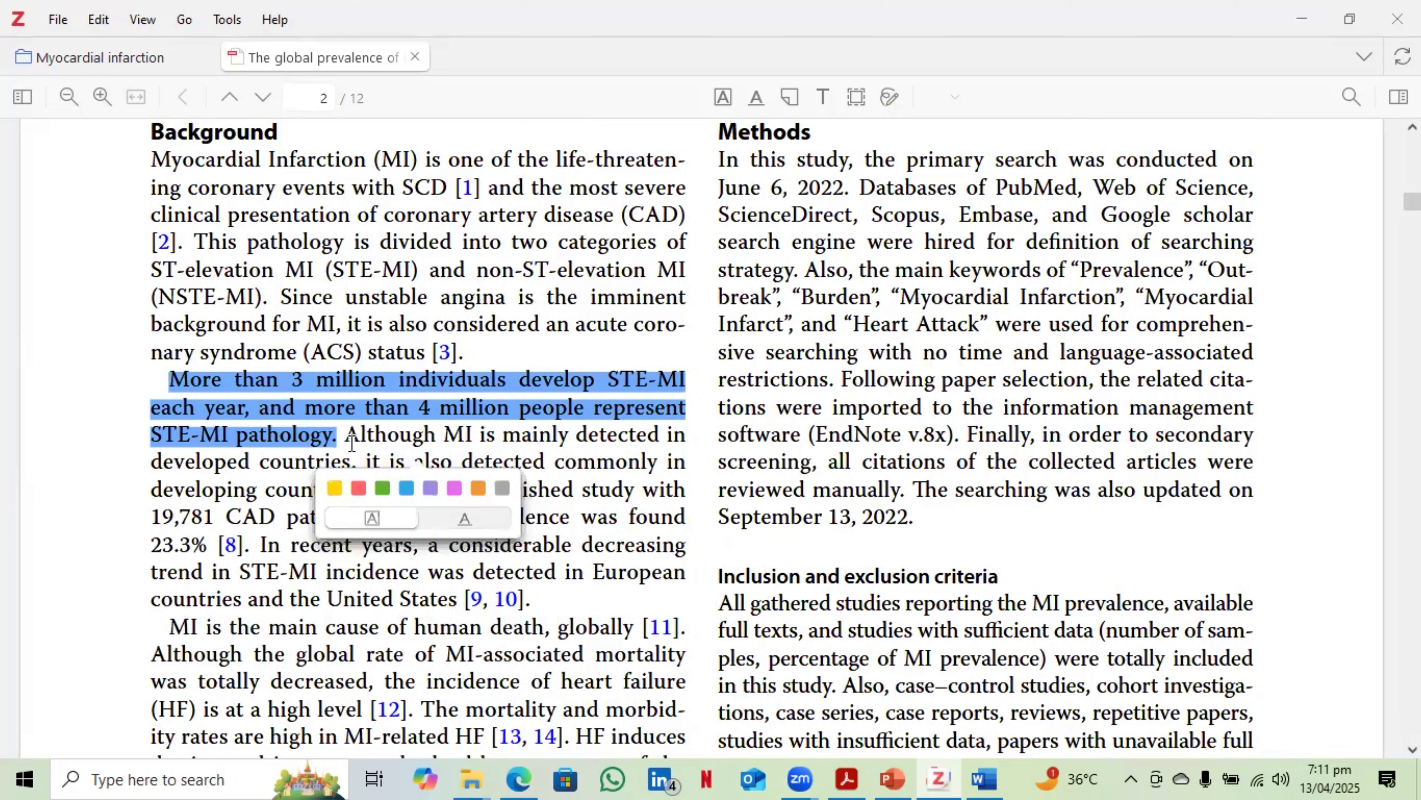
scroll(354, 409, down, 2)
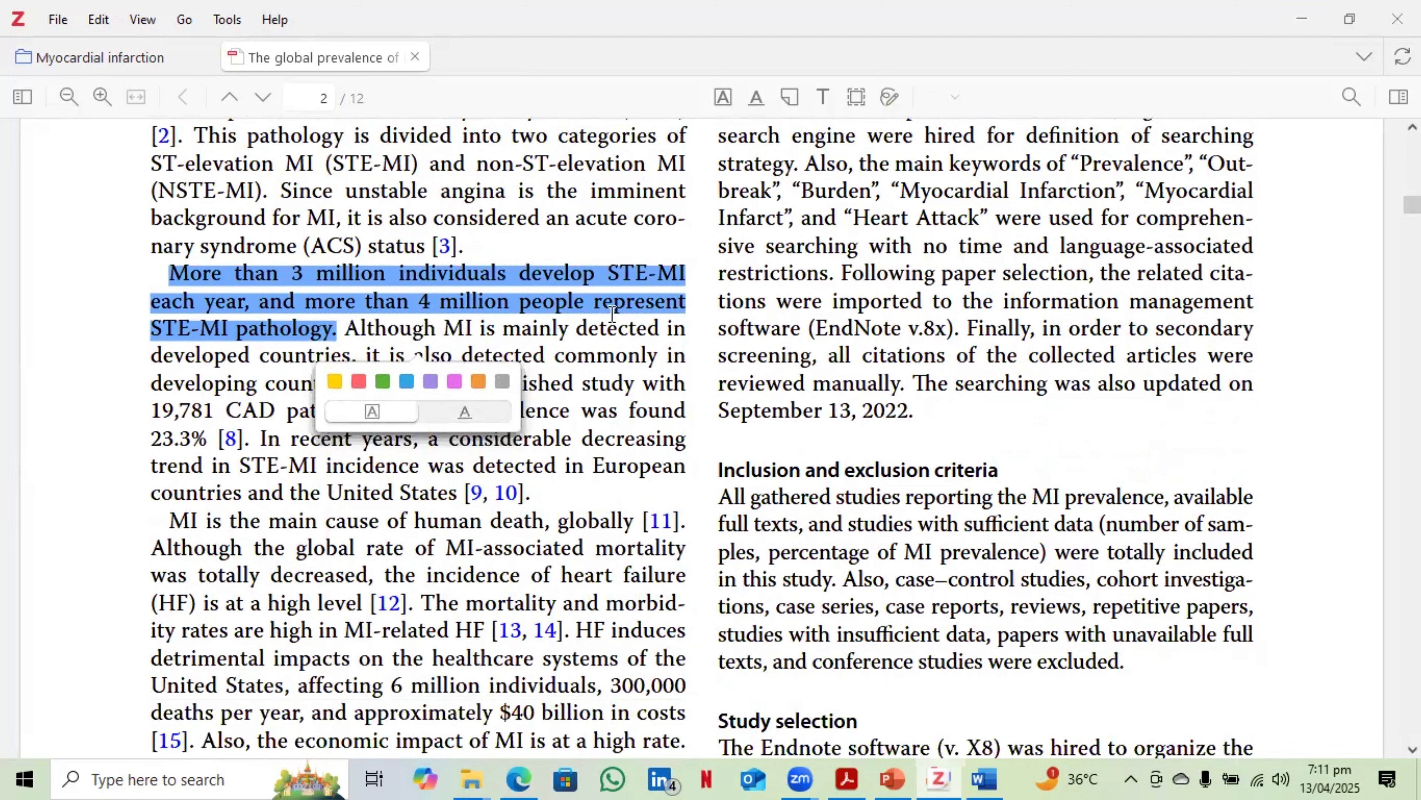
- Return to the Myocardial infarction collection and add the tag Epidemiology to the article
click(162, 49)
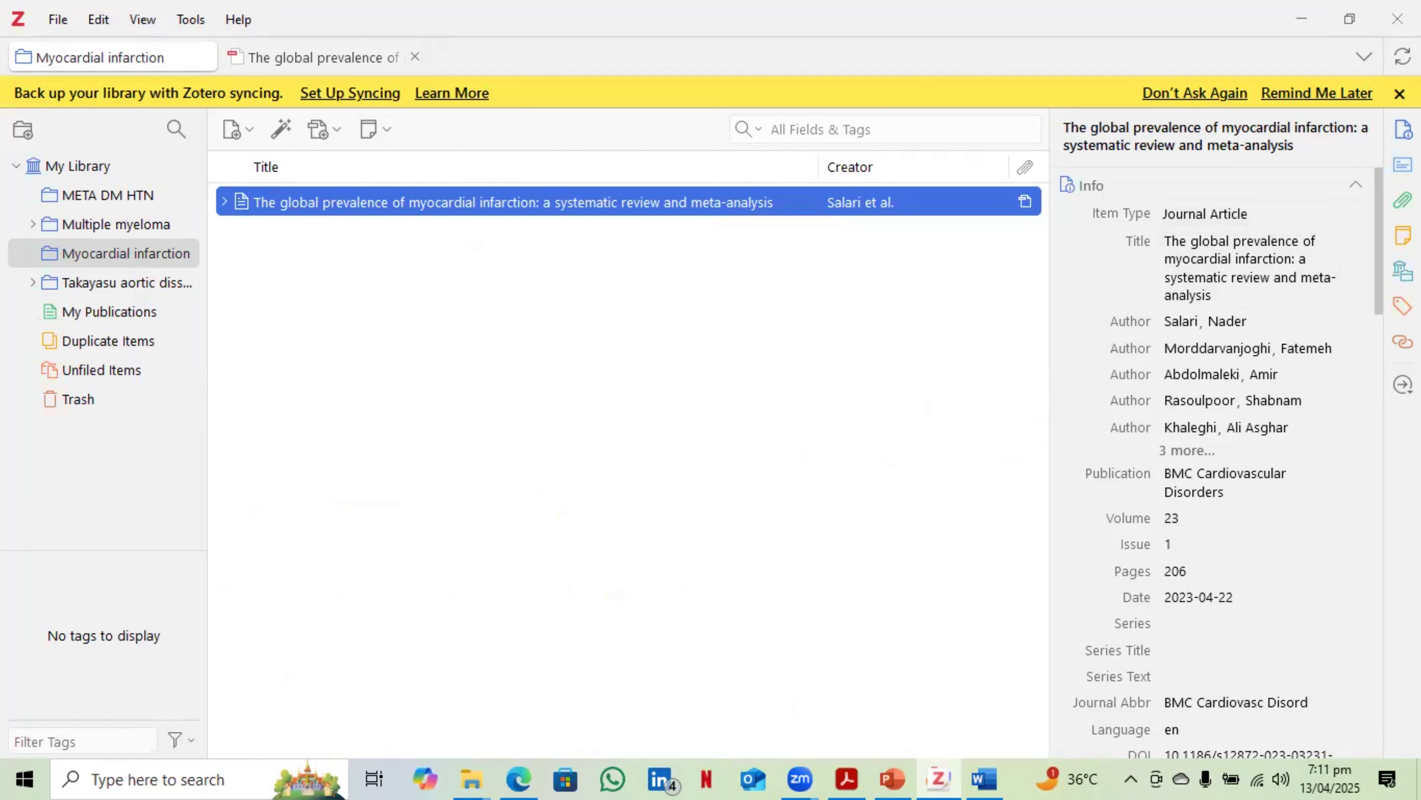
click(1402, 305)
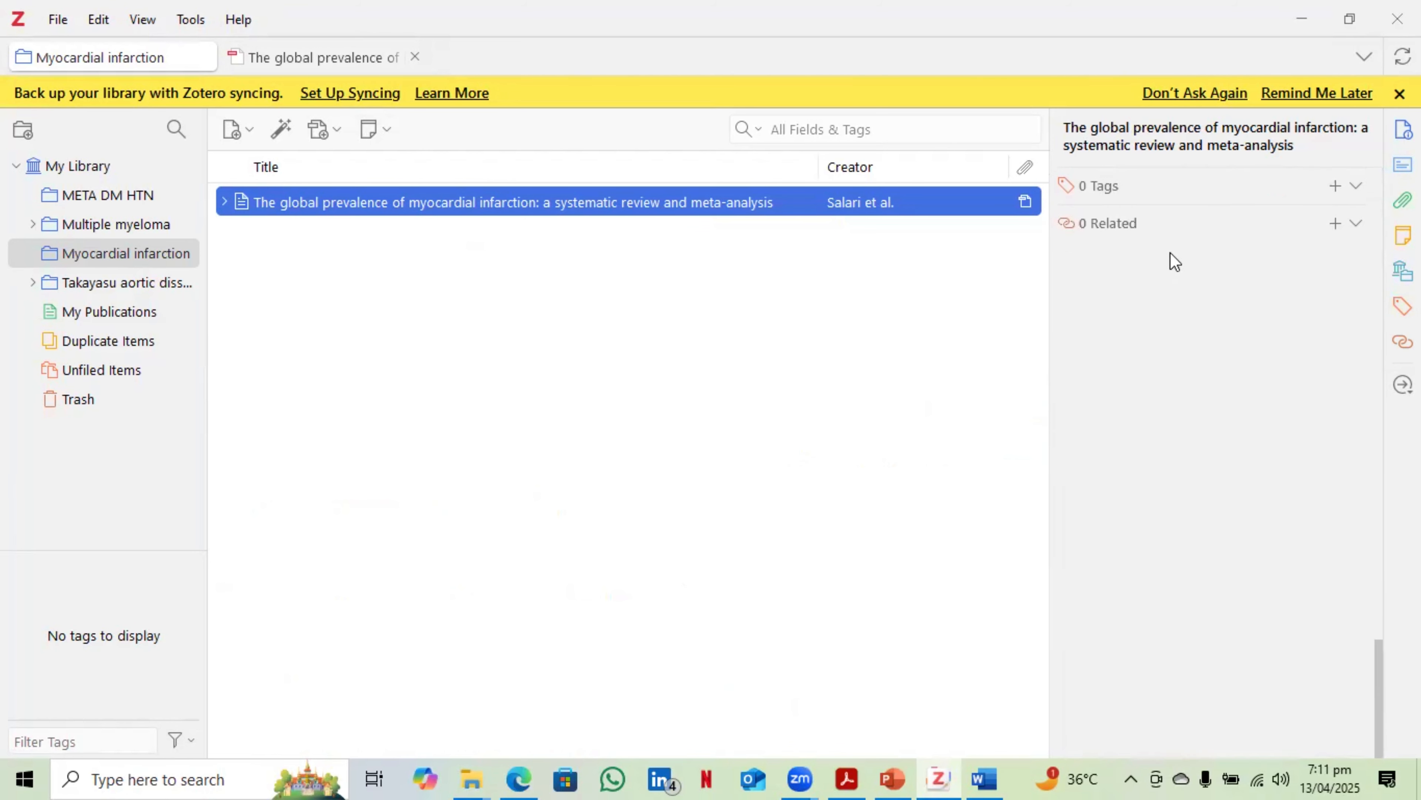
click(1335, 185)
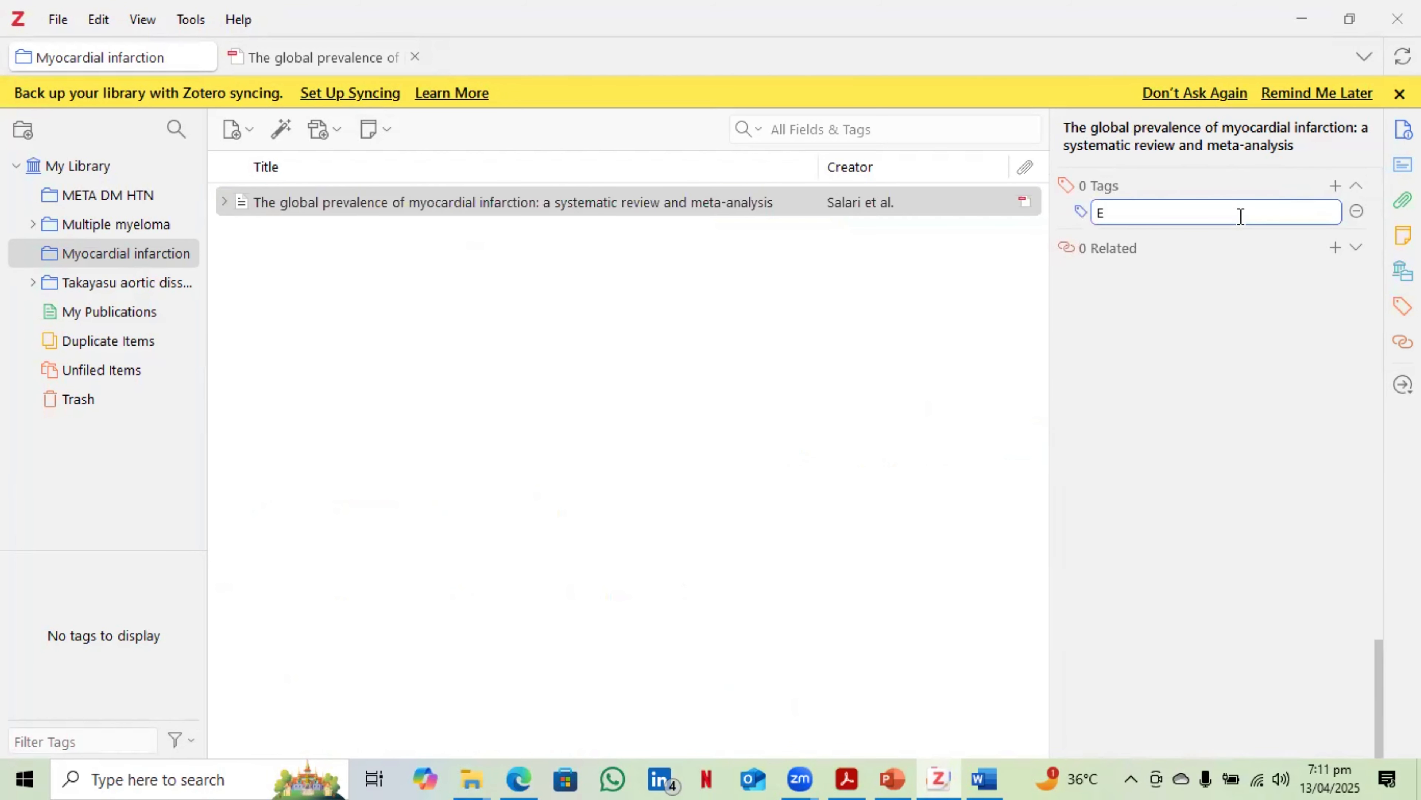
text(Epidemiology)
key(Return)
click(842, 522)
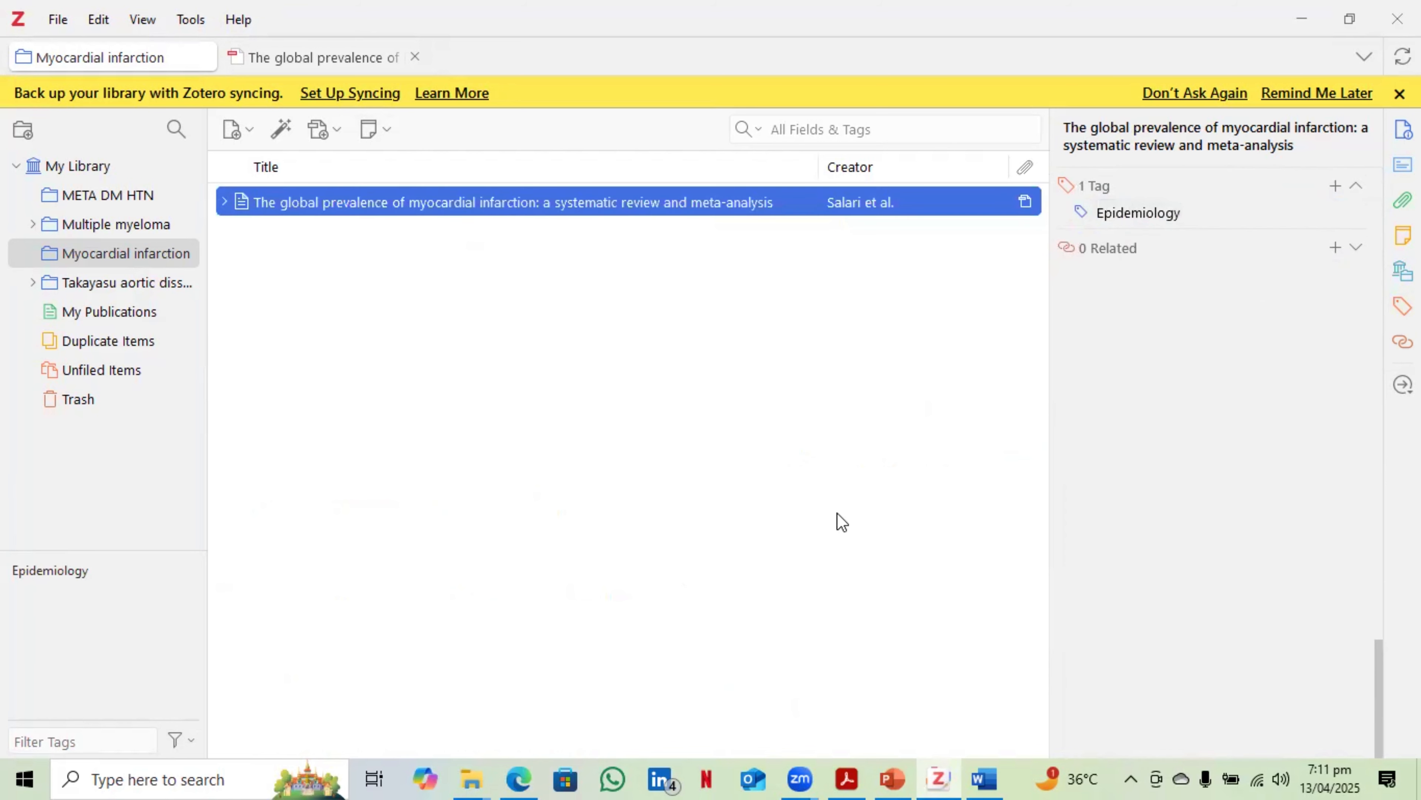
- Filter the whole library by the Epidemiology tag, and return to the Myocardial infarction collection
click(28, 163)
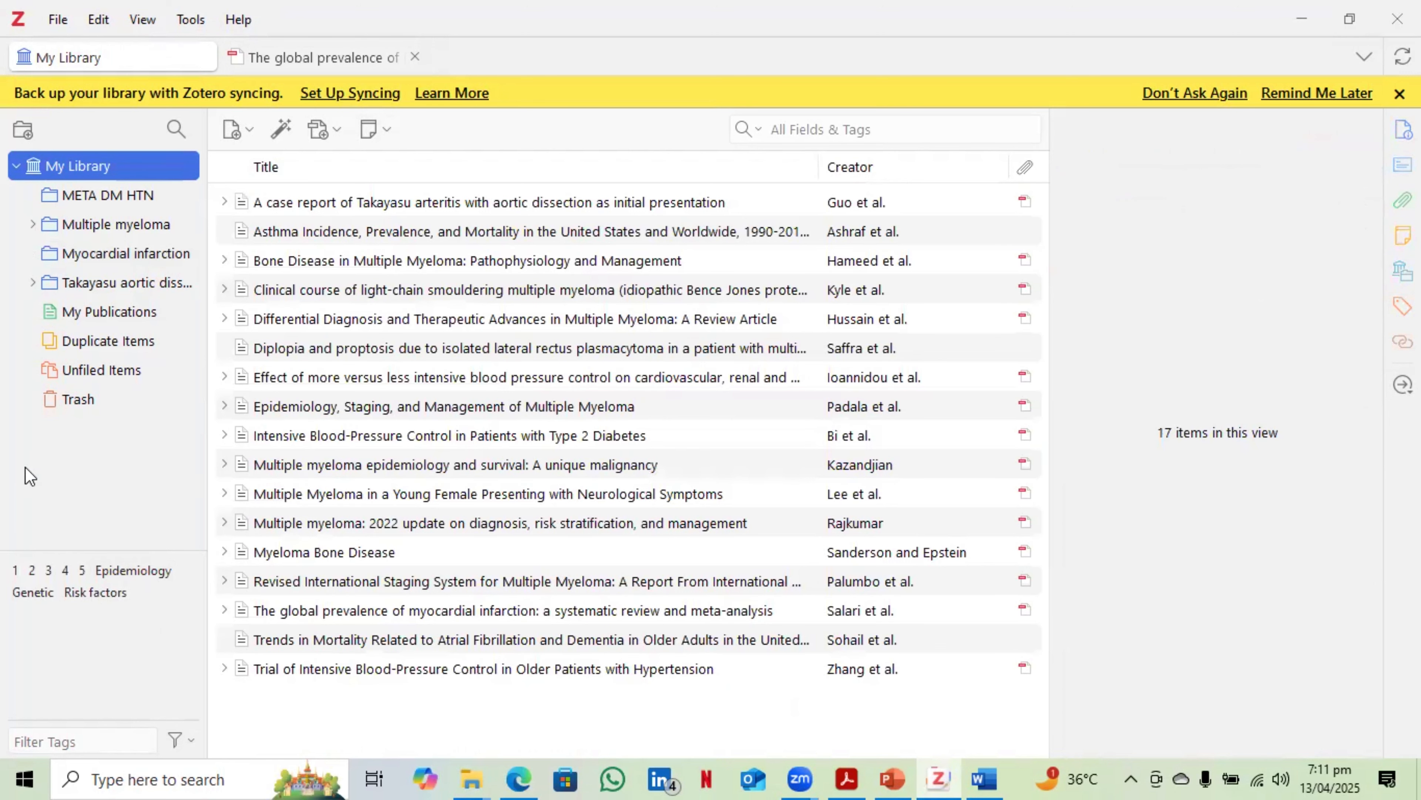
click(135, 570)
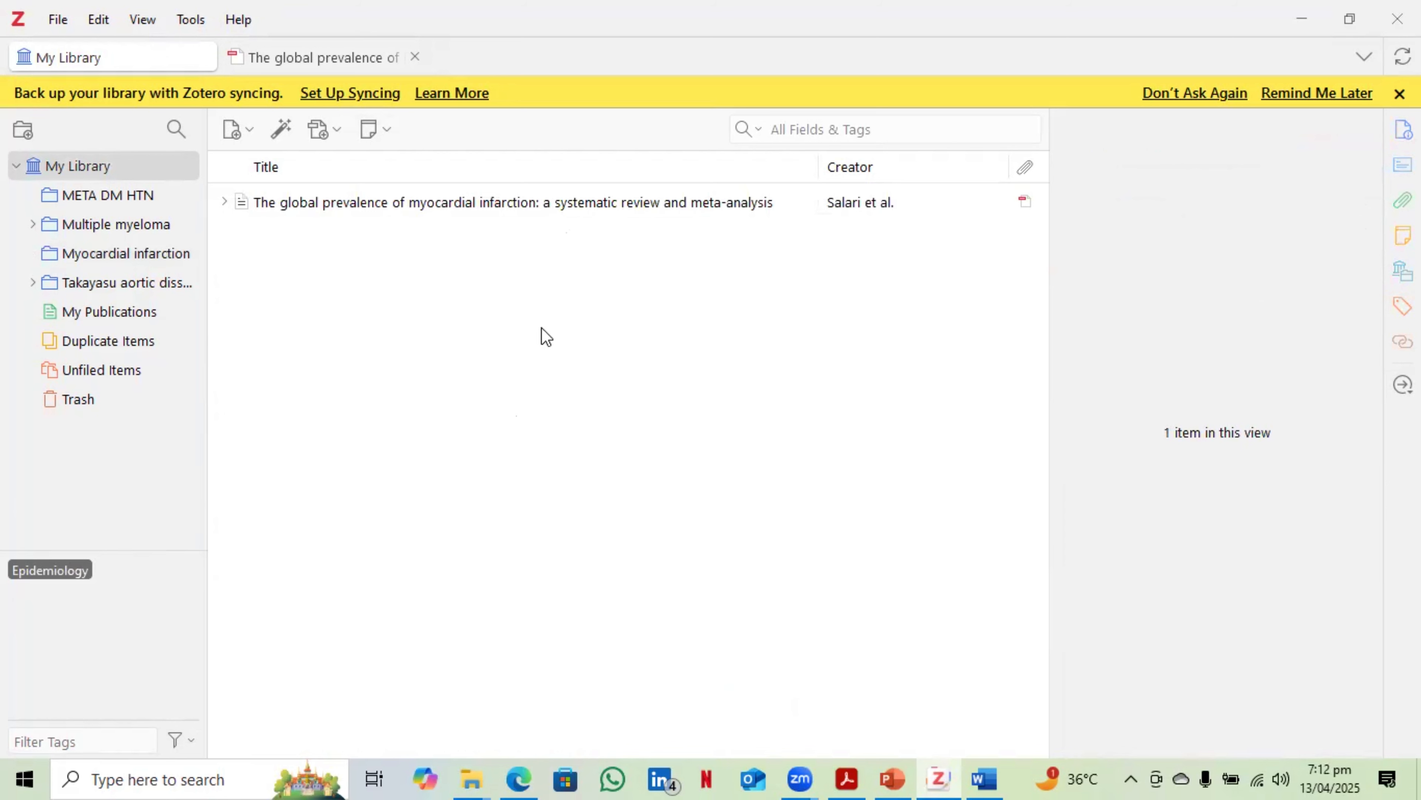
click(115, 255)
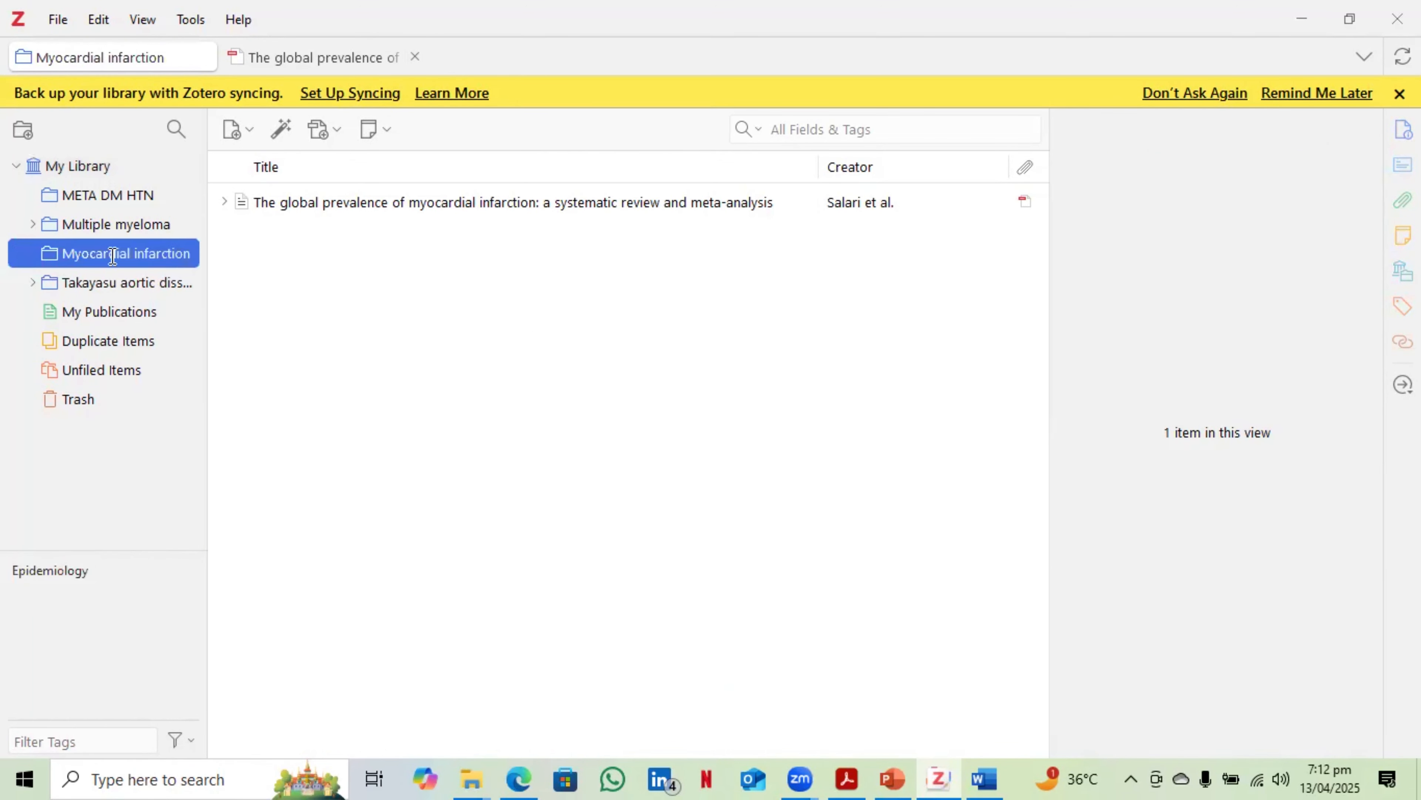
- Reopen the article's PDF and select the Background statement "MI is the main cause of human death"
click(406, 203)
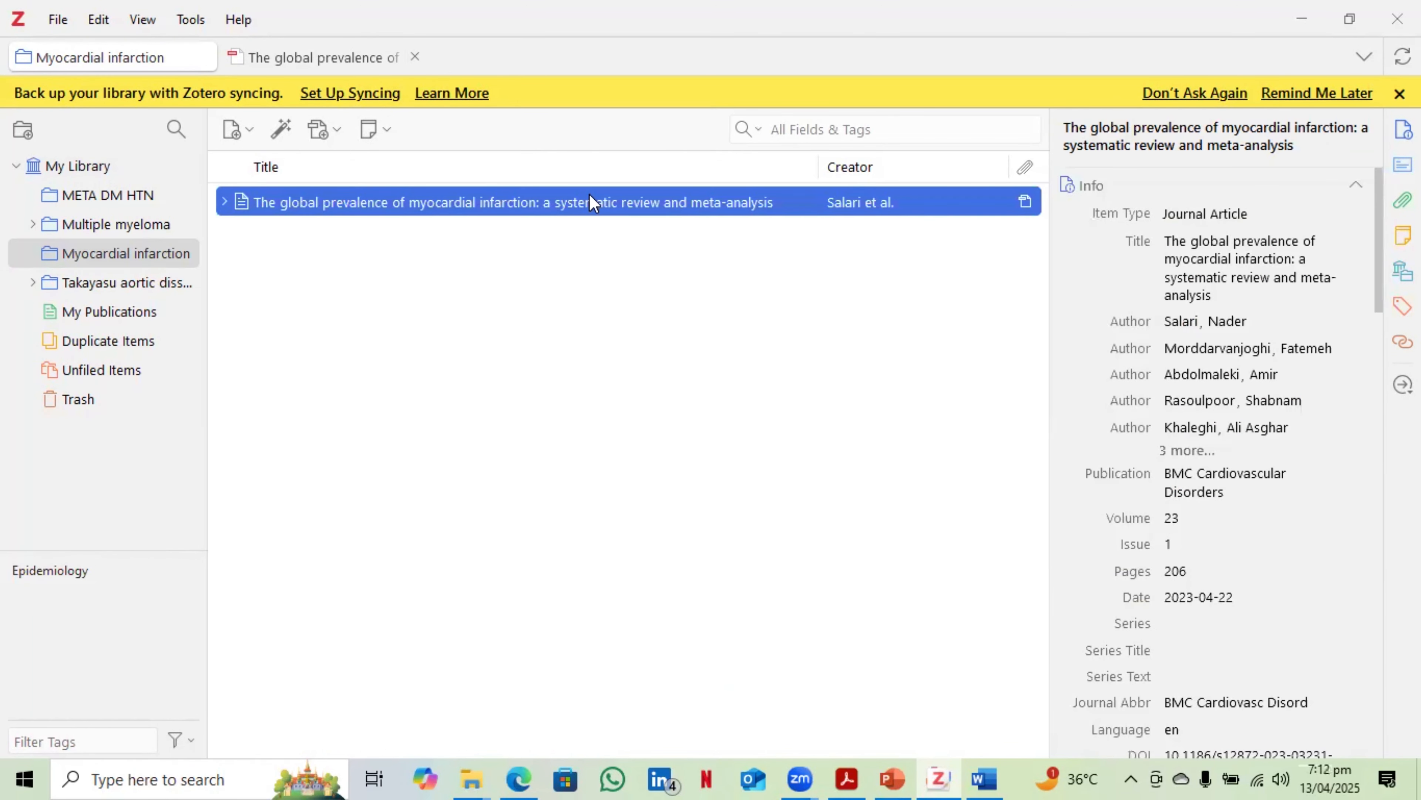
double_click(614, 202)
click(169, 260)
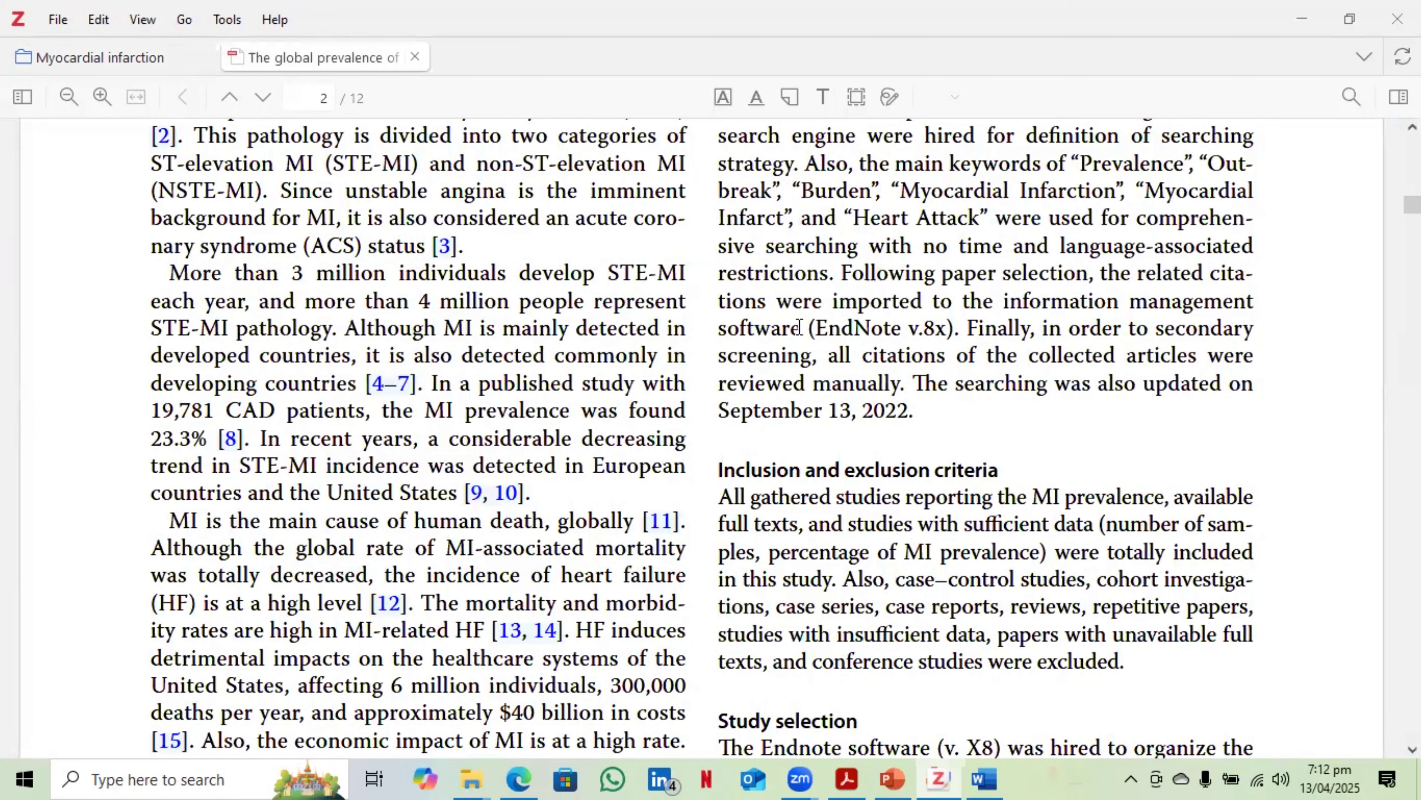
scroll(519, 343, down, 3)
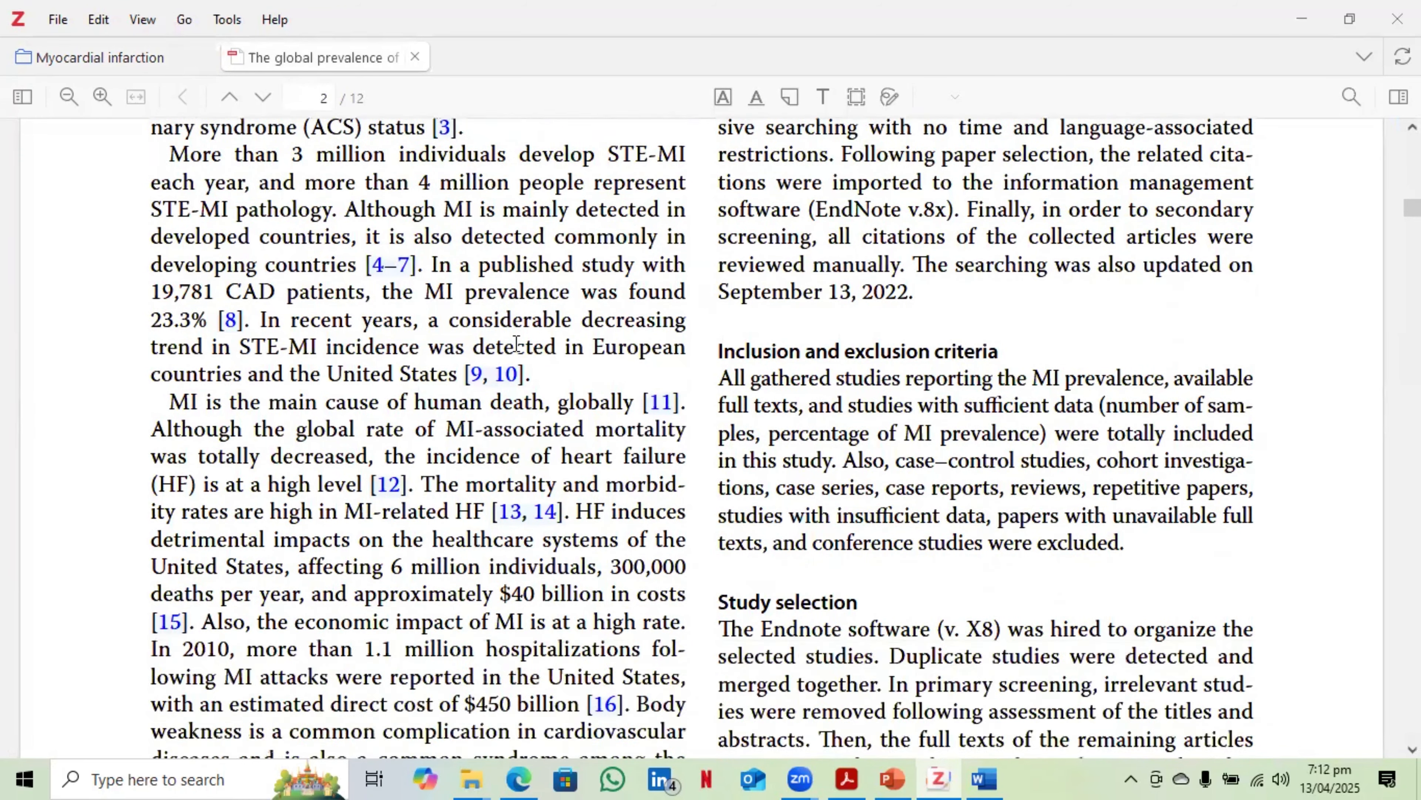
drag(169, 309, 554, 317)
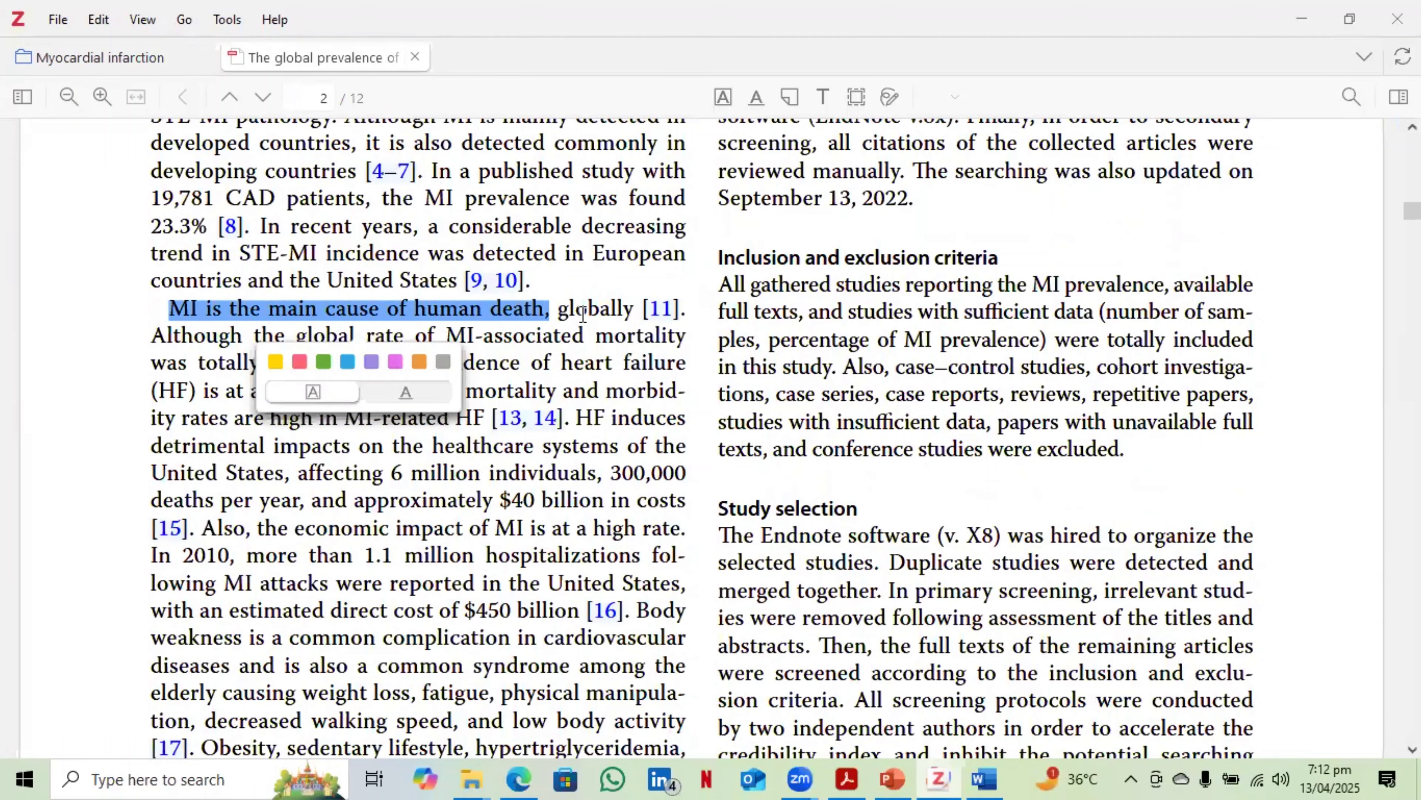
click(1298, 18)
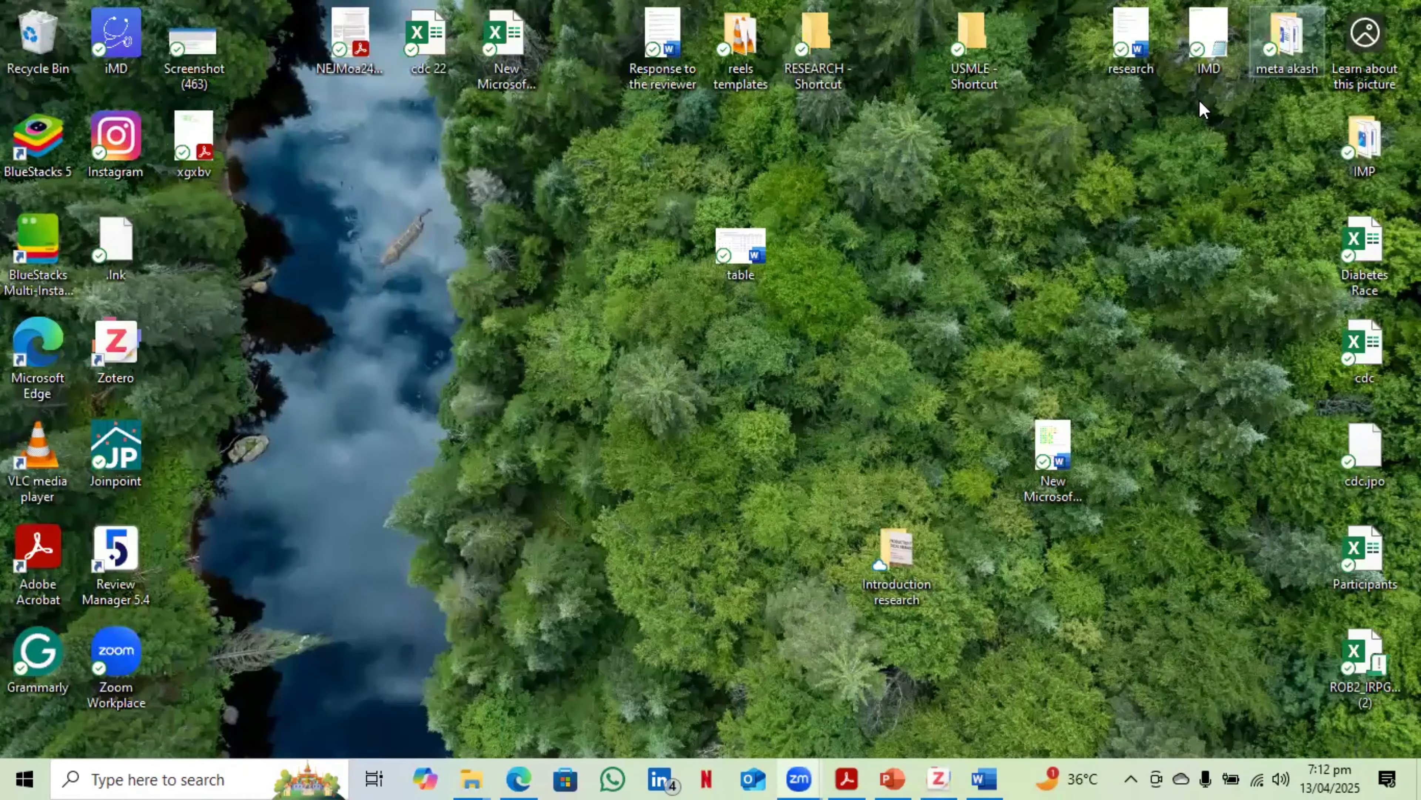
click(936, 776)
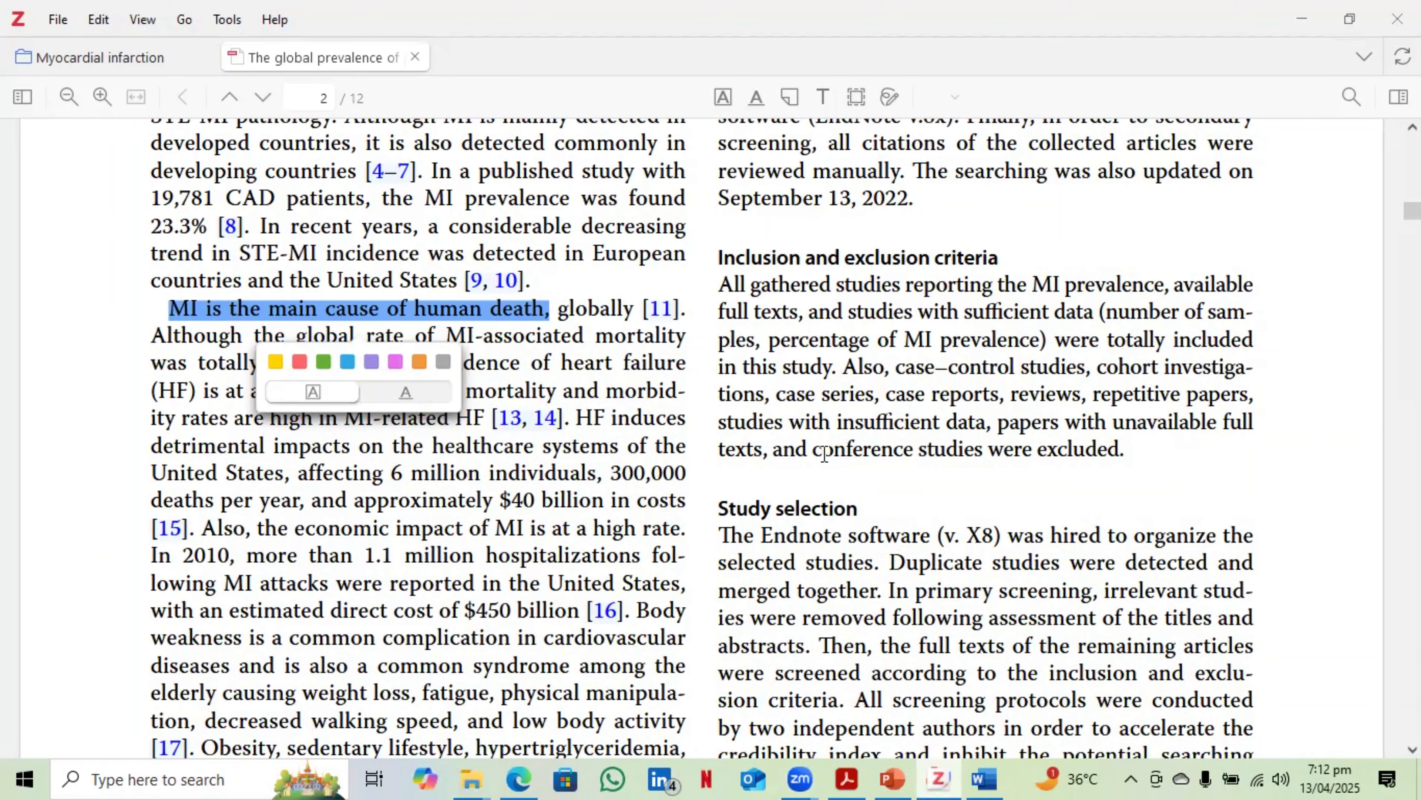
- Bring up the collection and the blank Word document, and return to the article's PDF to reread the selected statement
click(146, 63)
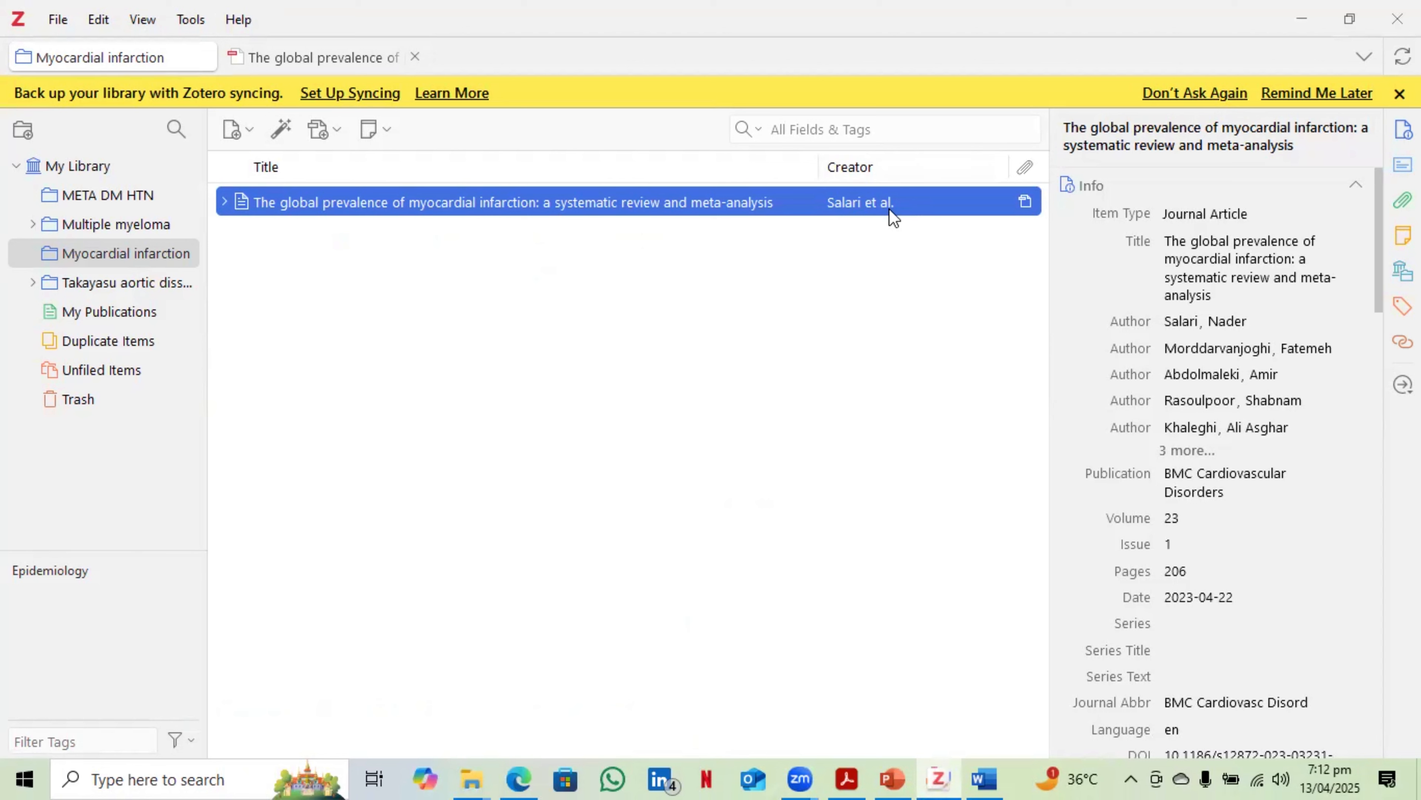
click(1301, 18)
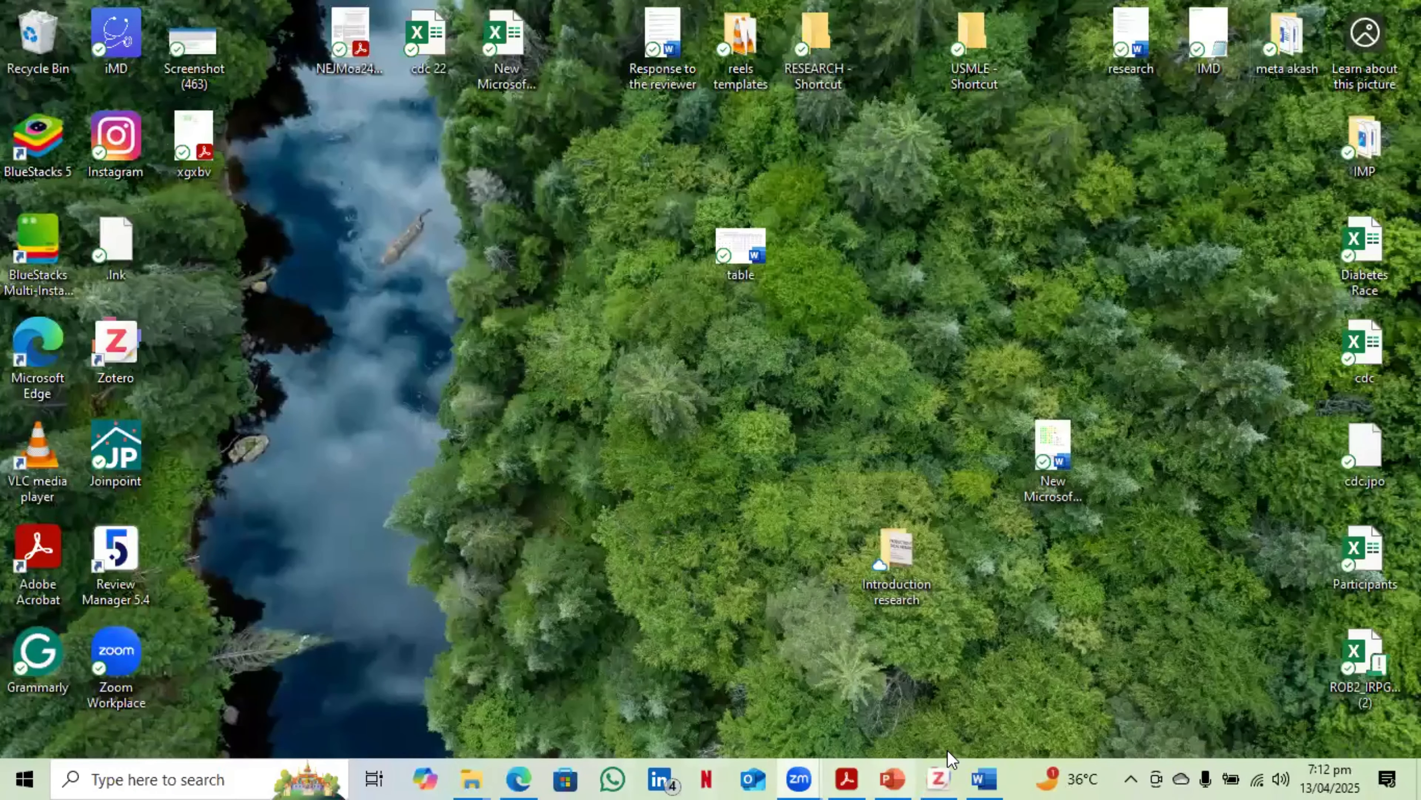
click(962, 772)
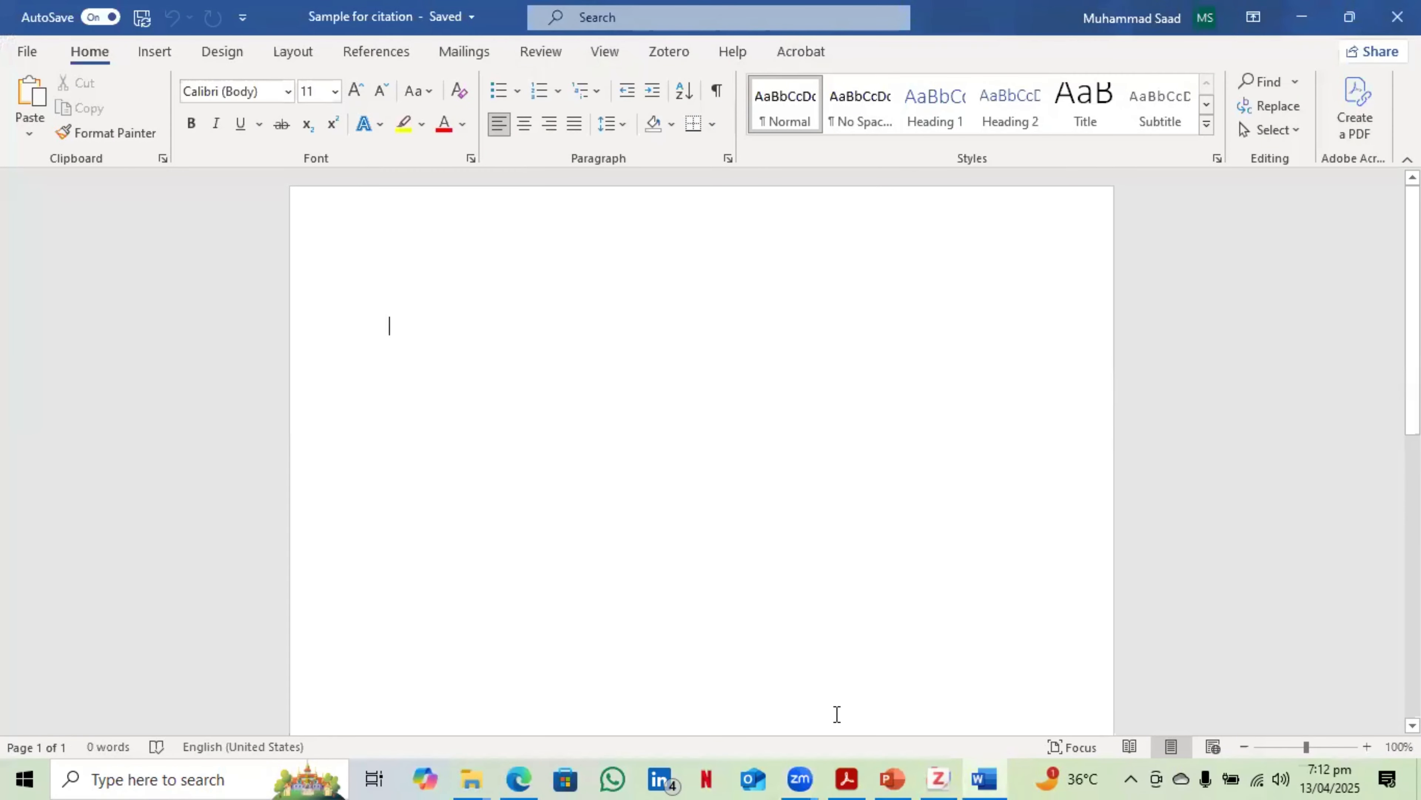
click(939, 779)
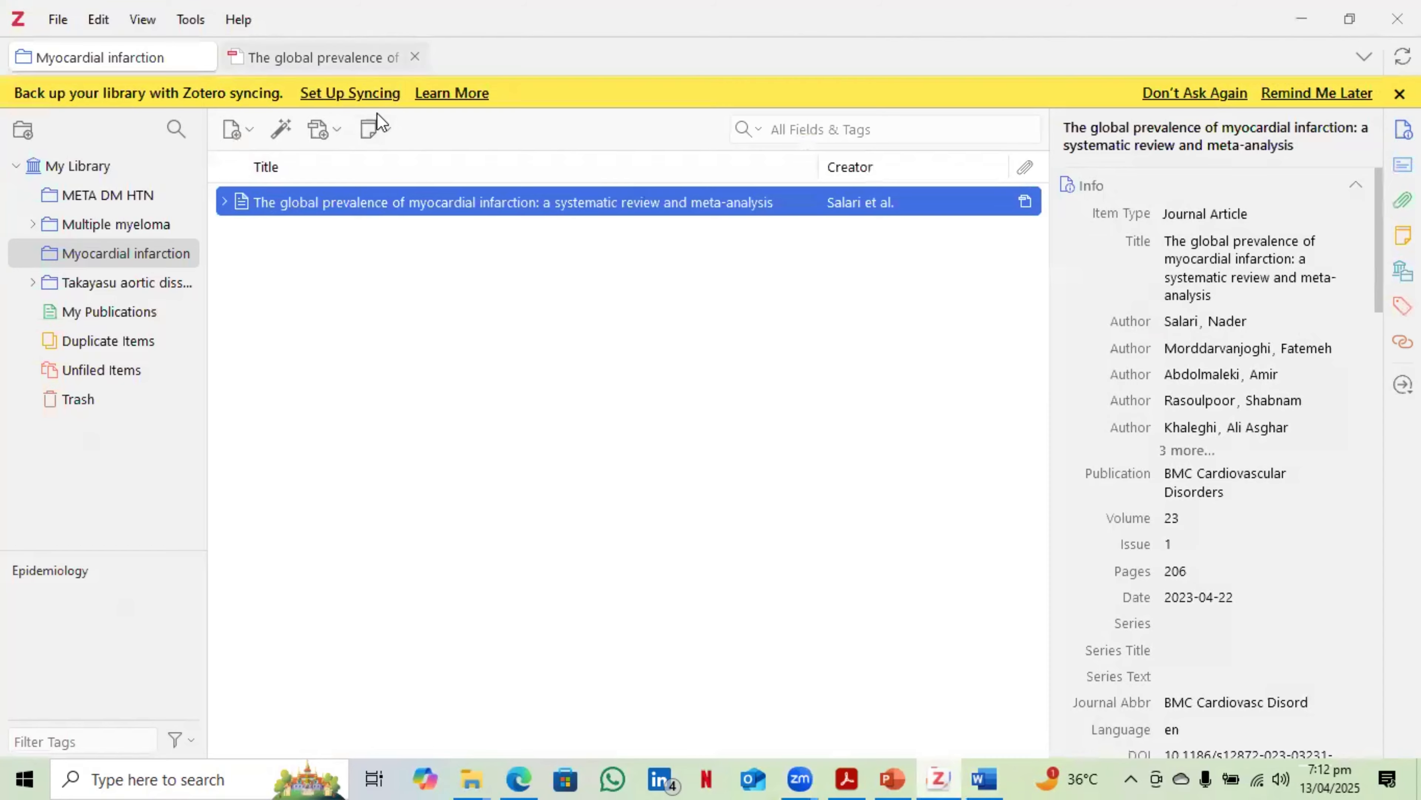
click(353, 59)
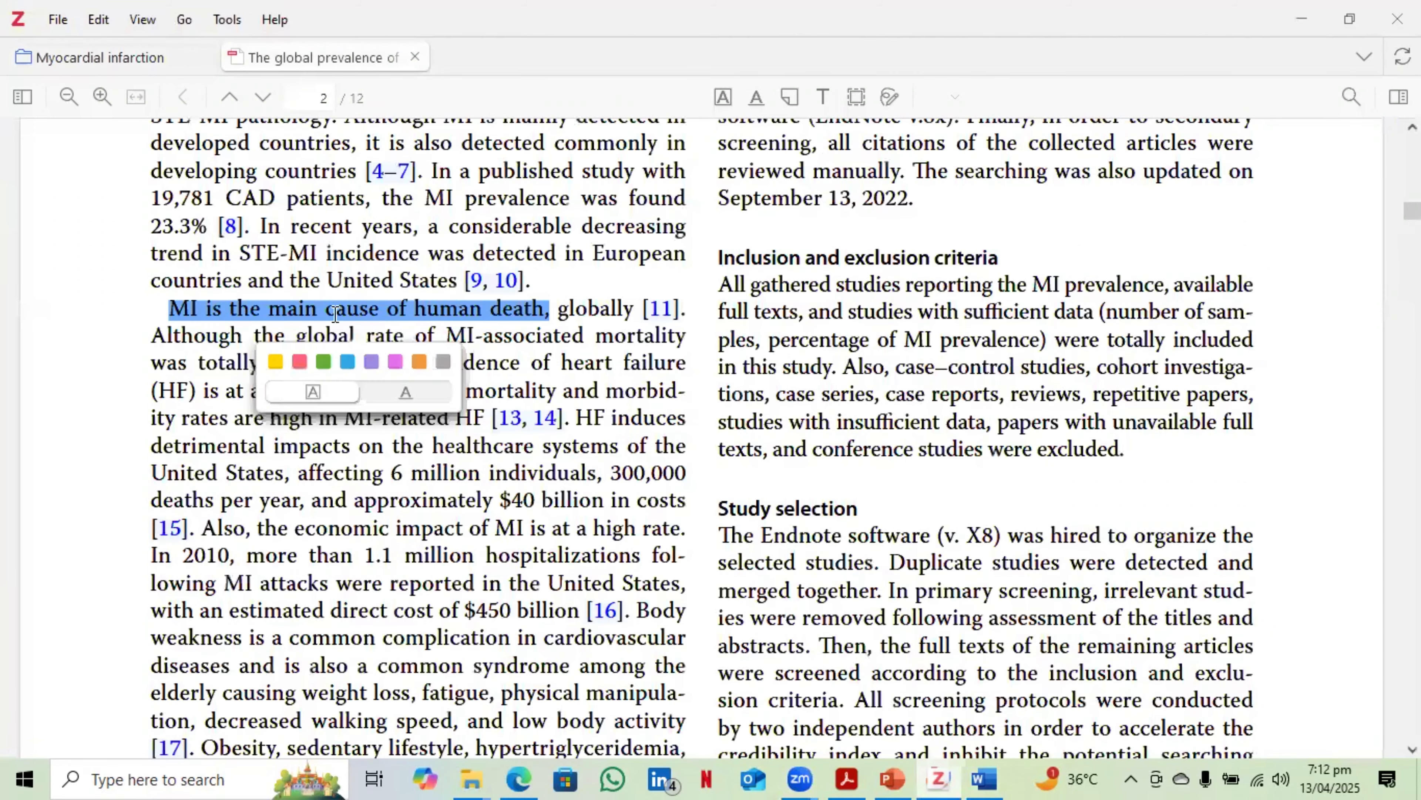
- In the Word document Sample for citation, write "Myocardial Infarction is the most important cause of human deaths globally"
click(1299, 29)
text(My)
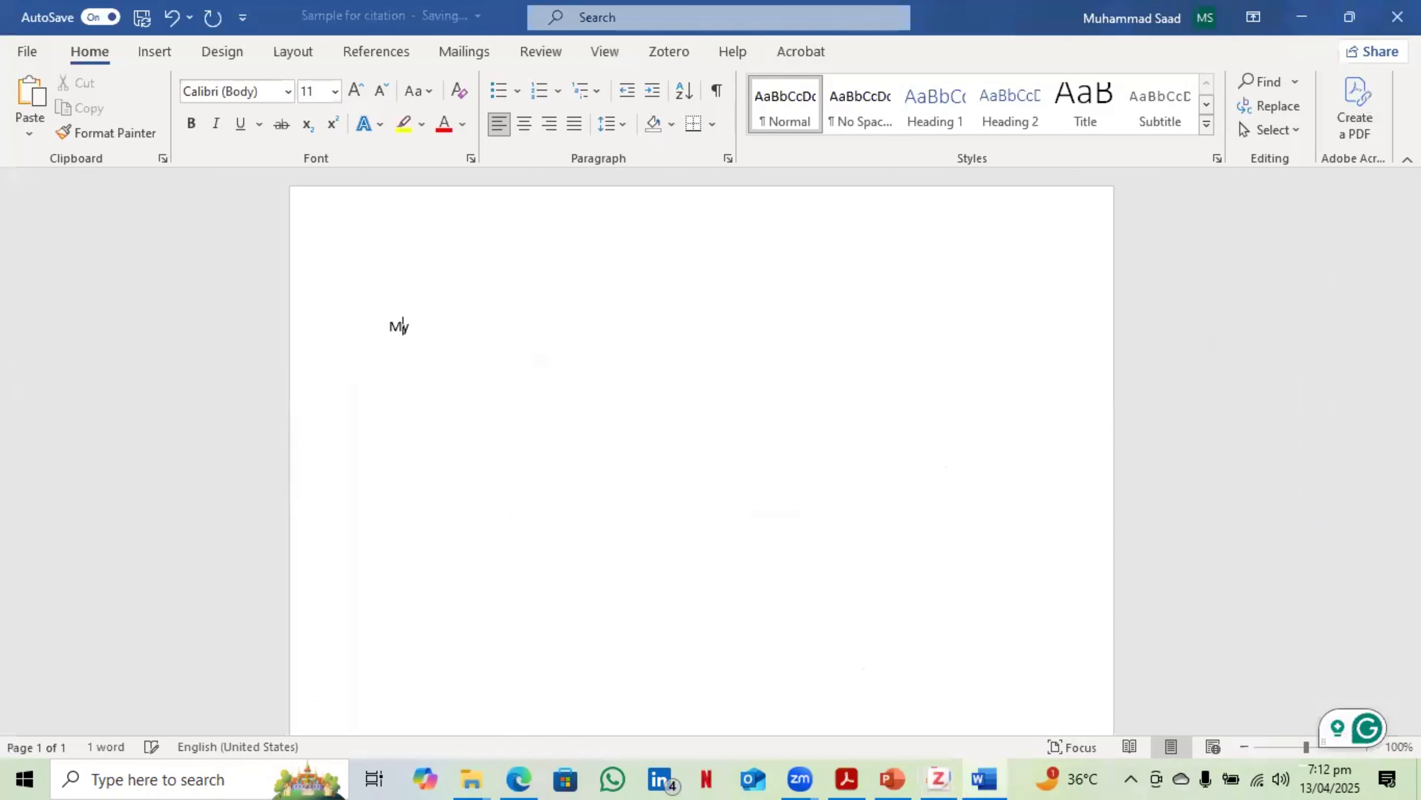
text(ocardial Infarc)
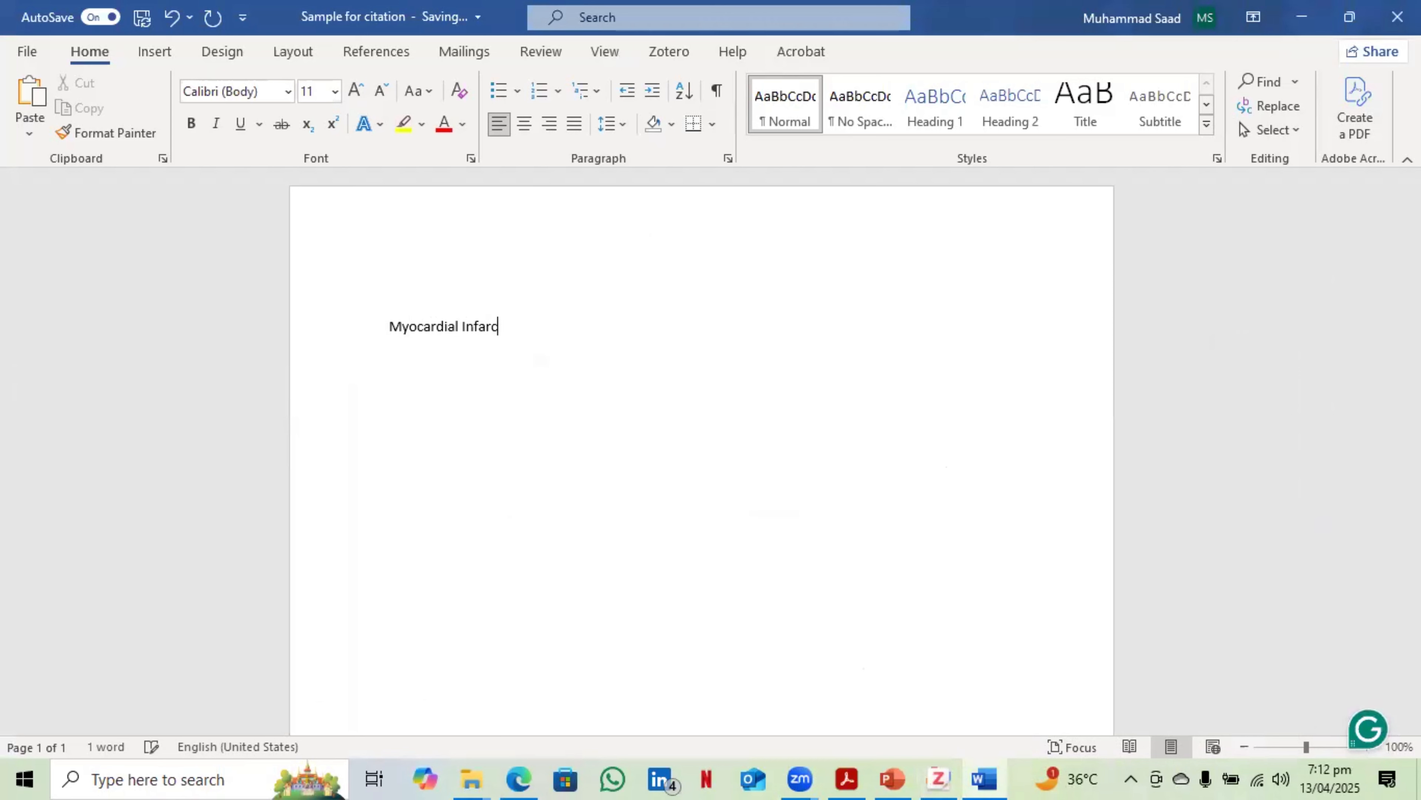
text(tion is the M)
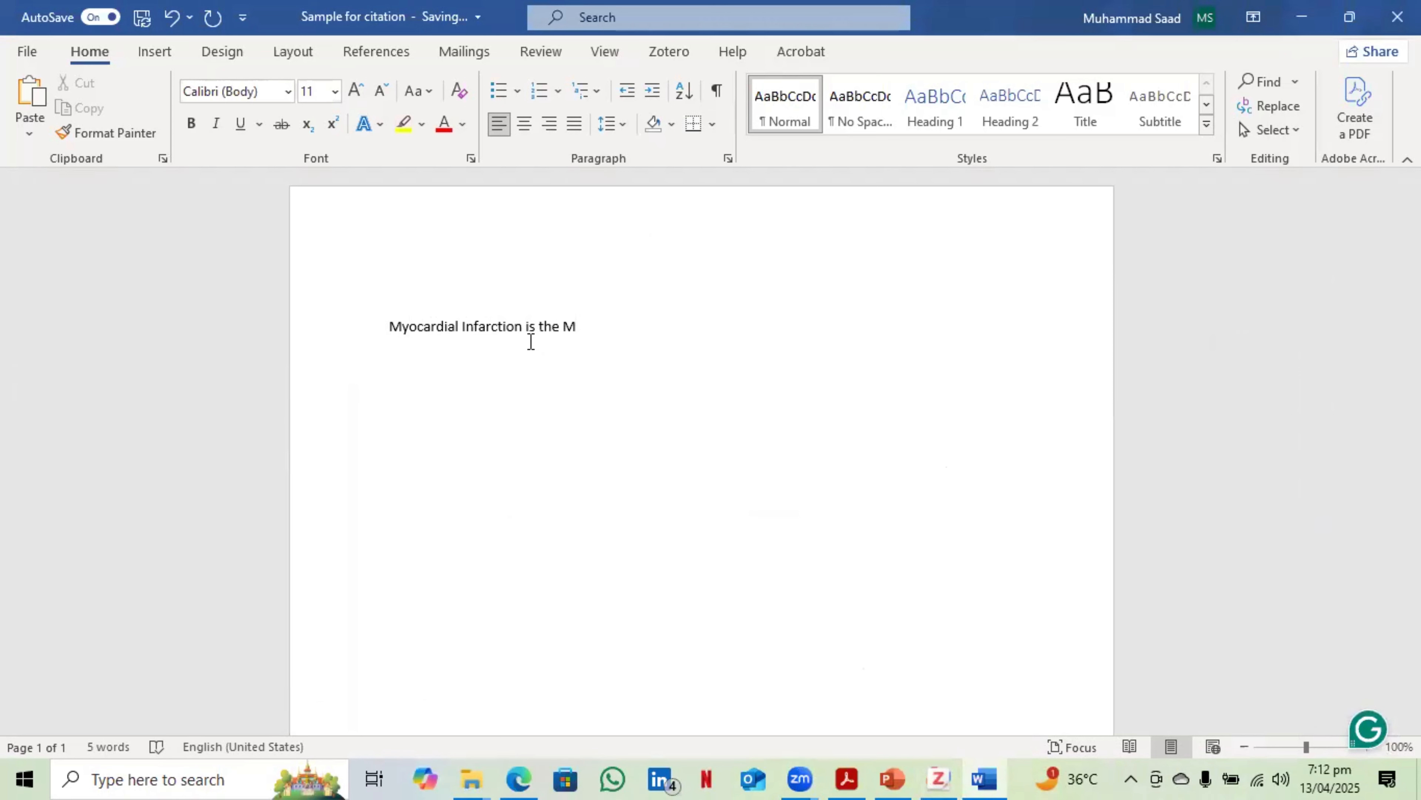
key(BackSpace)
text(most important cau)
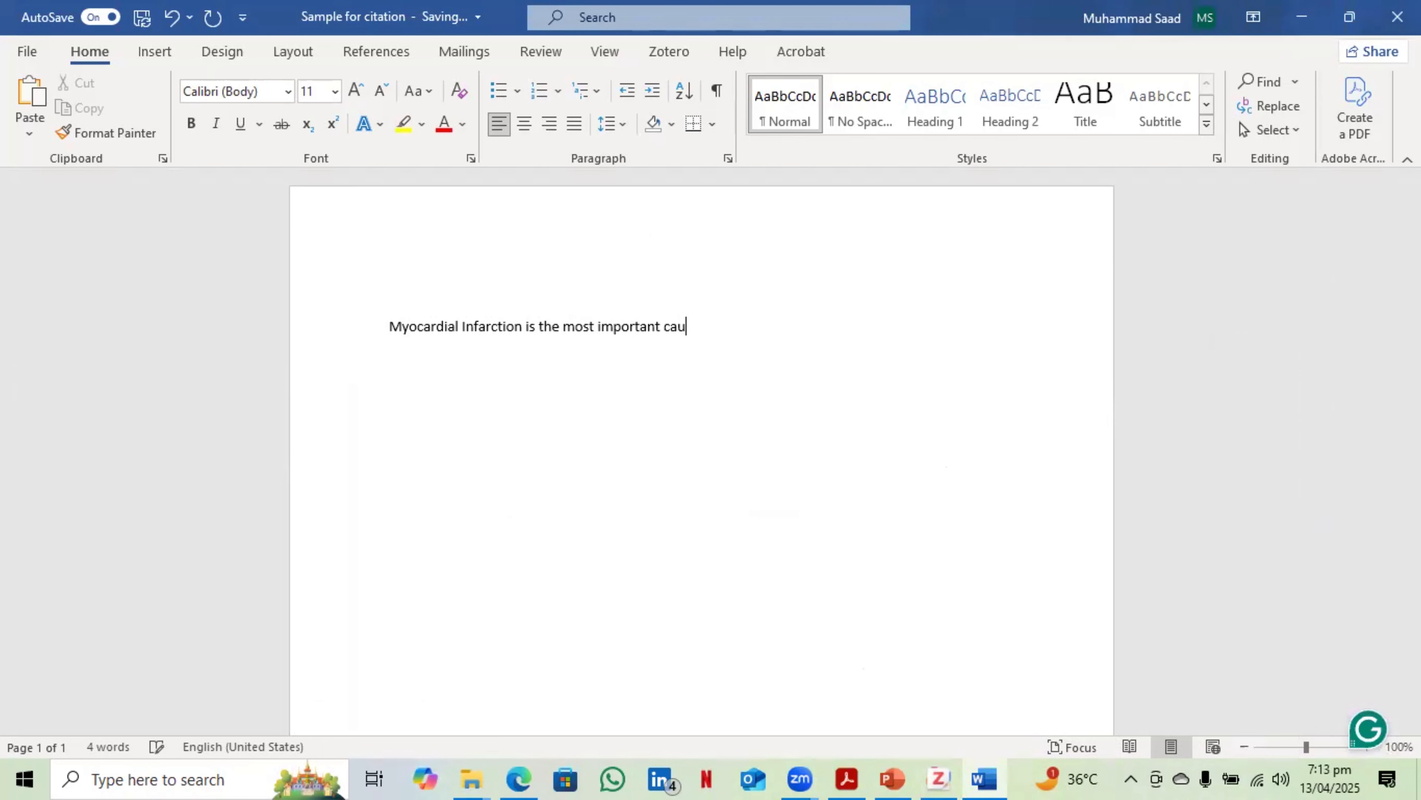
text(se of human deaths )
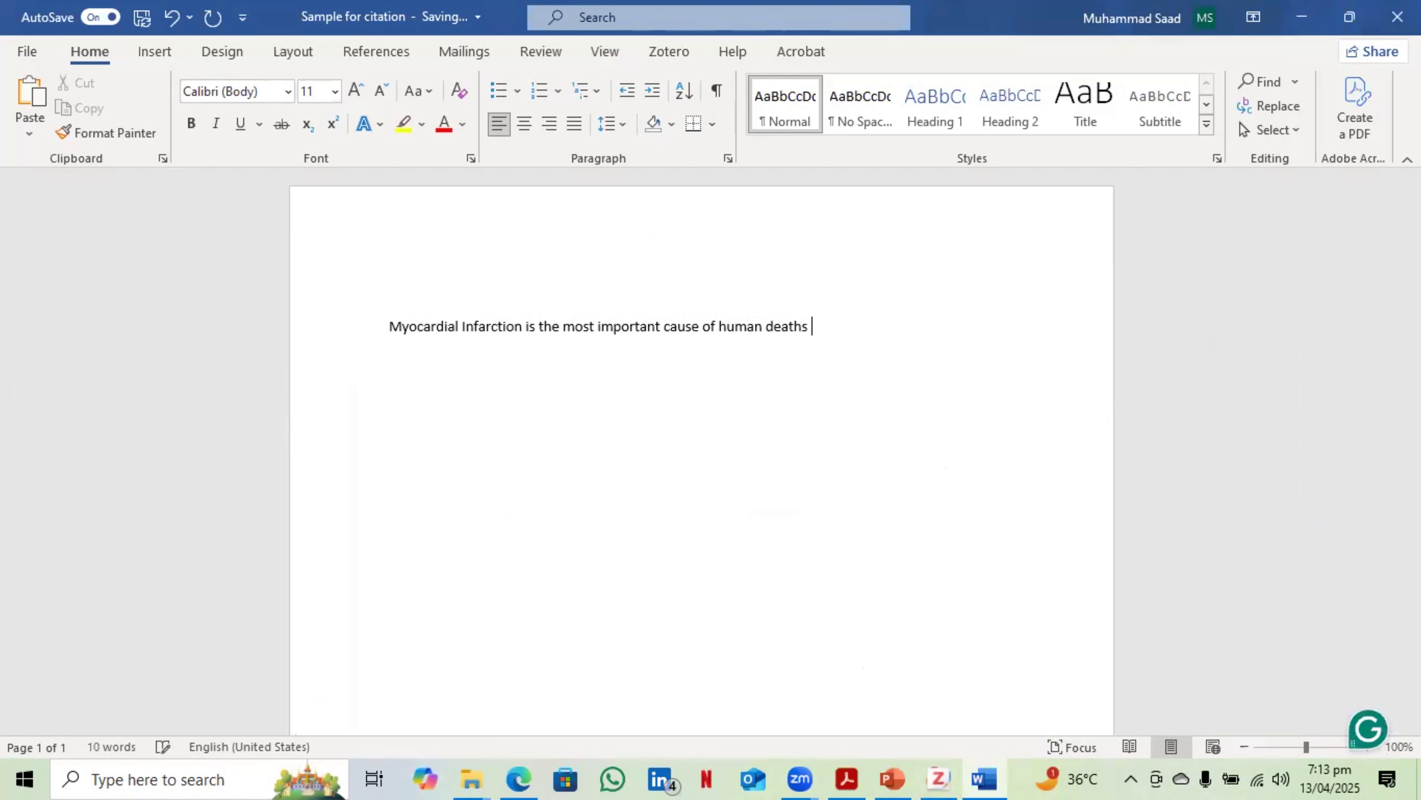
text(globally)
- Insert a Zotero citation for "The global prevalence of myocardial infarction: a systematic review and meta-analysis" at the end of the sentence
key(super+Down)
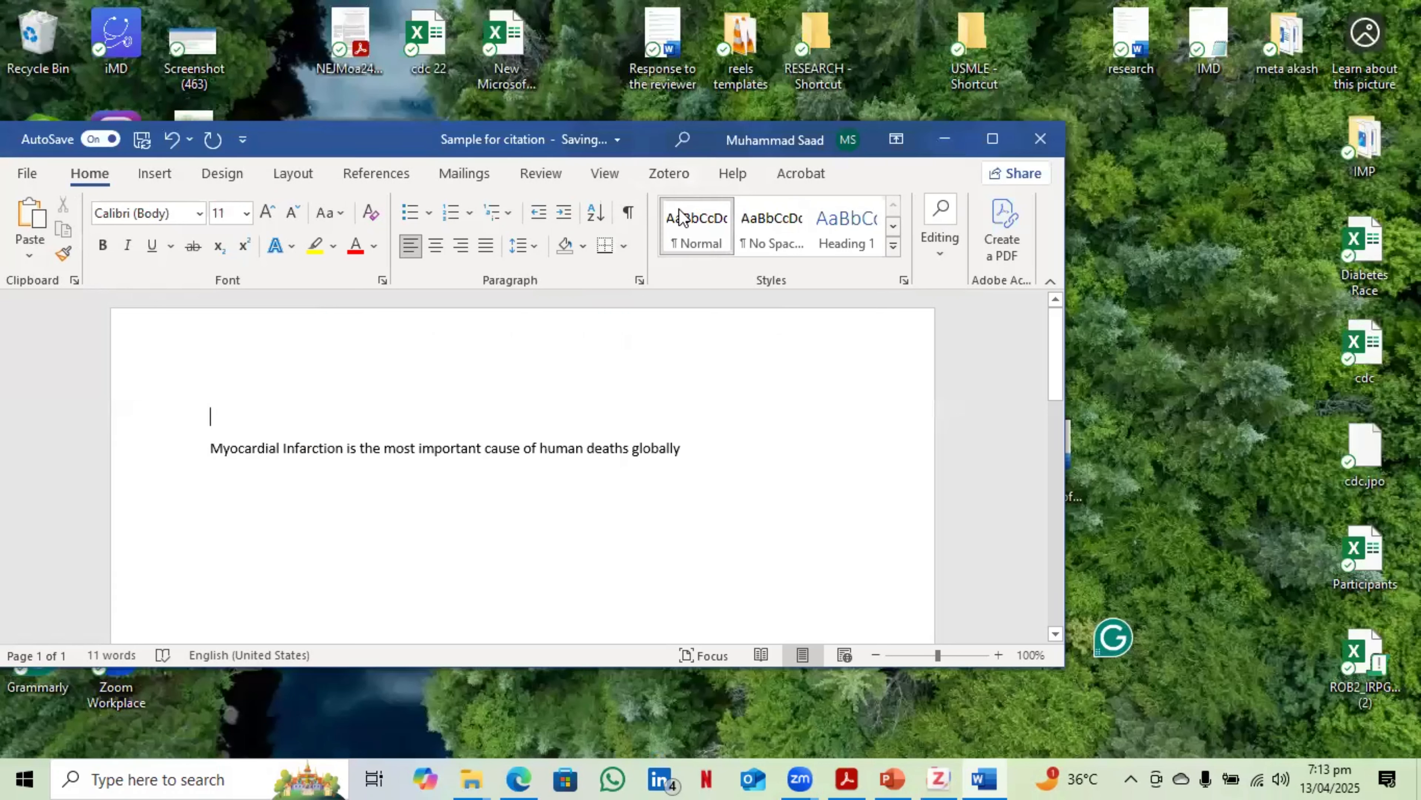
click(666, 177)
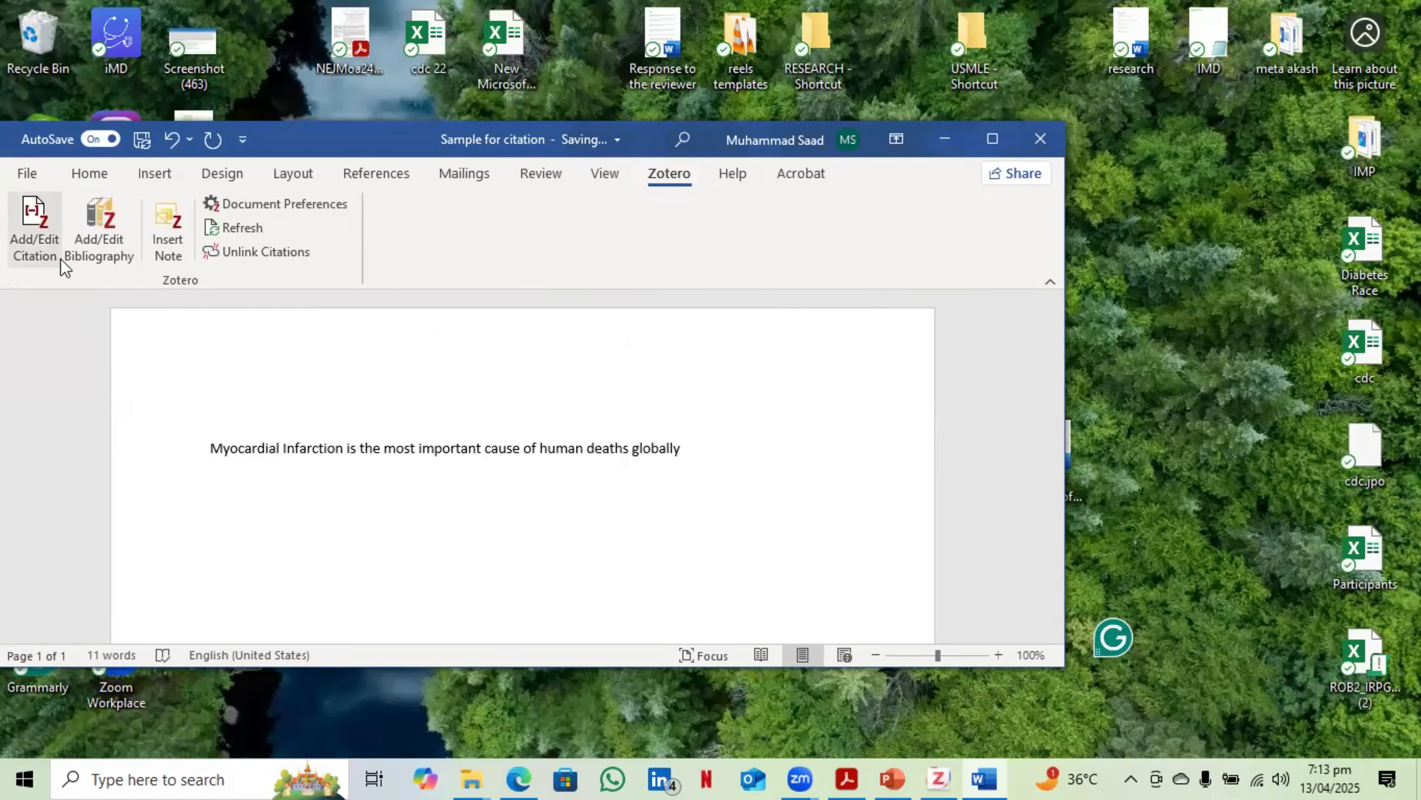
mouse_move(941, 777)
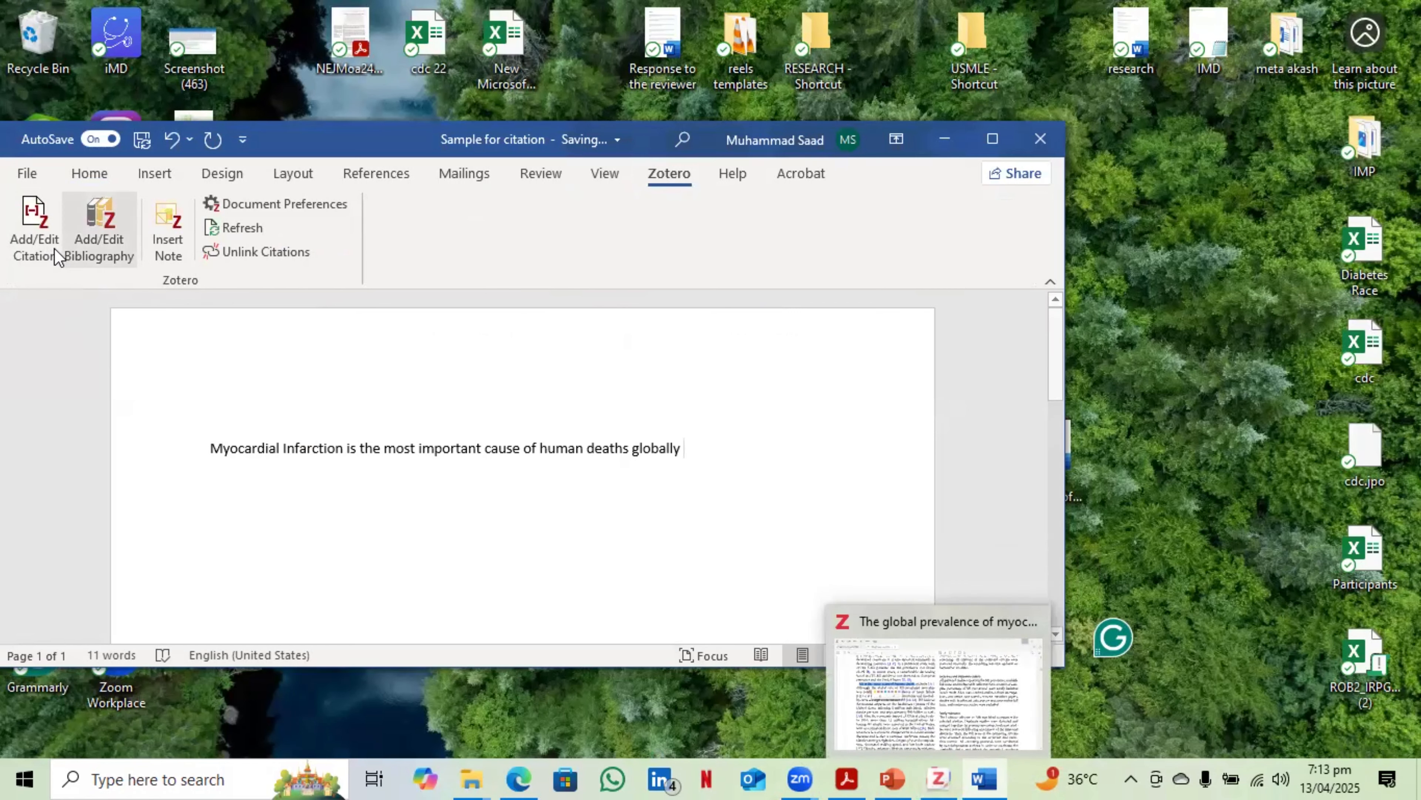
click(39, 240)
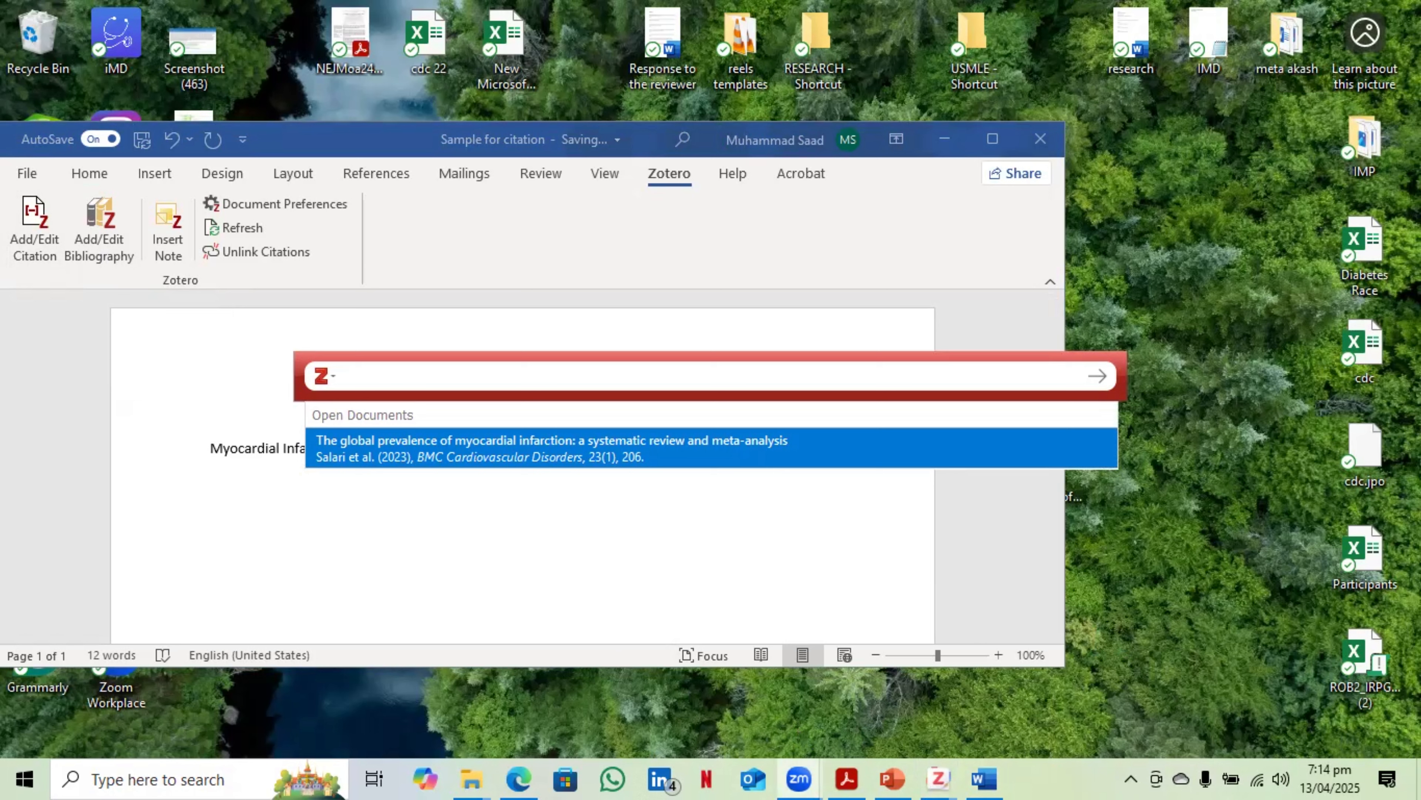
click(643, 445)
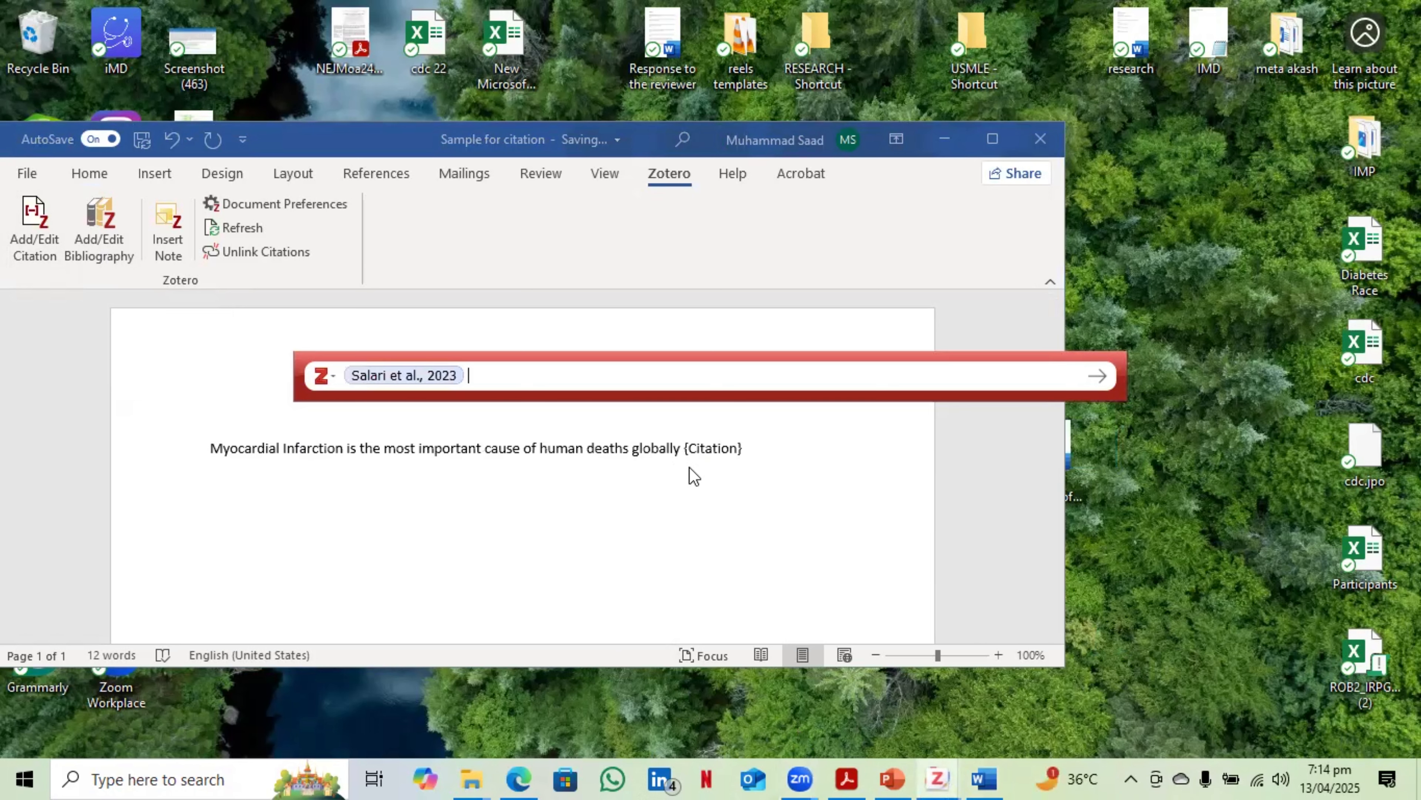
key(Return)
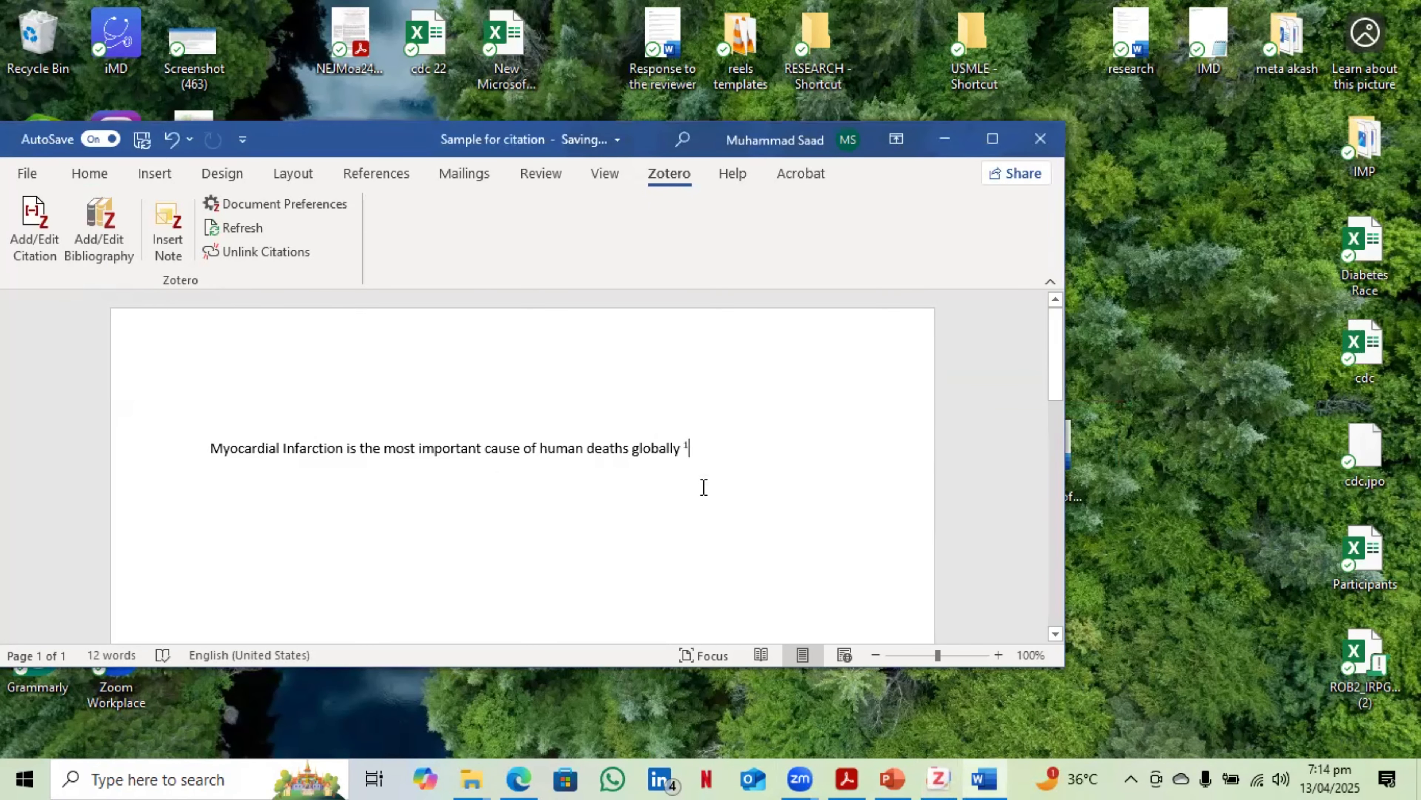
- Insert the Zotero bibliography a few blank lines below the cited sentence
key(Return)
key(Return)
key(Return)
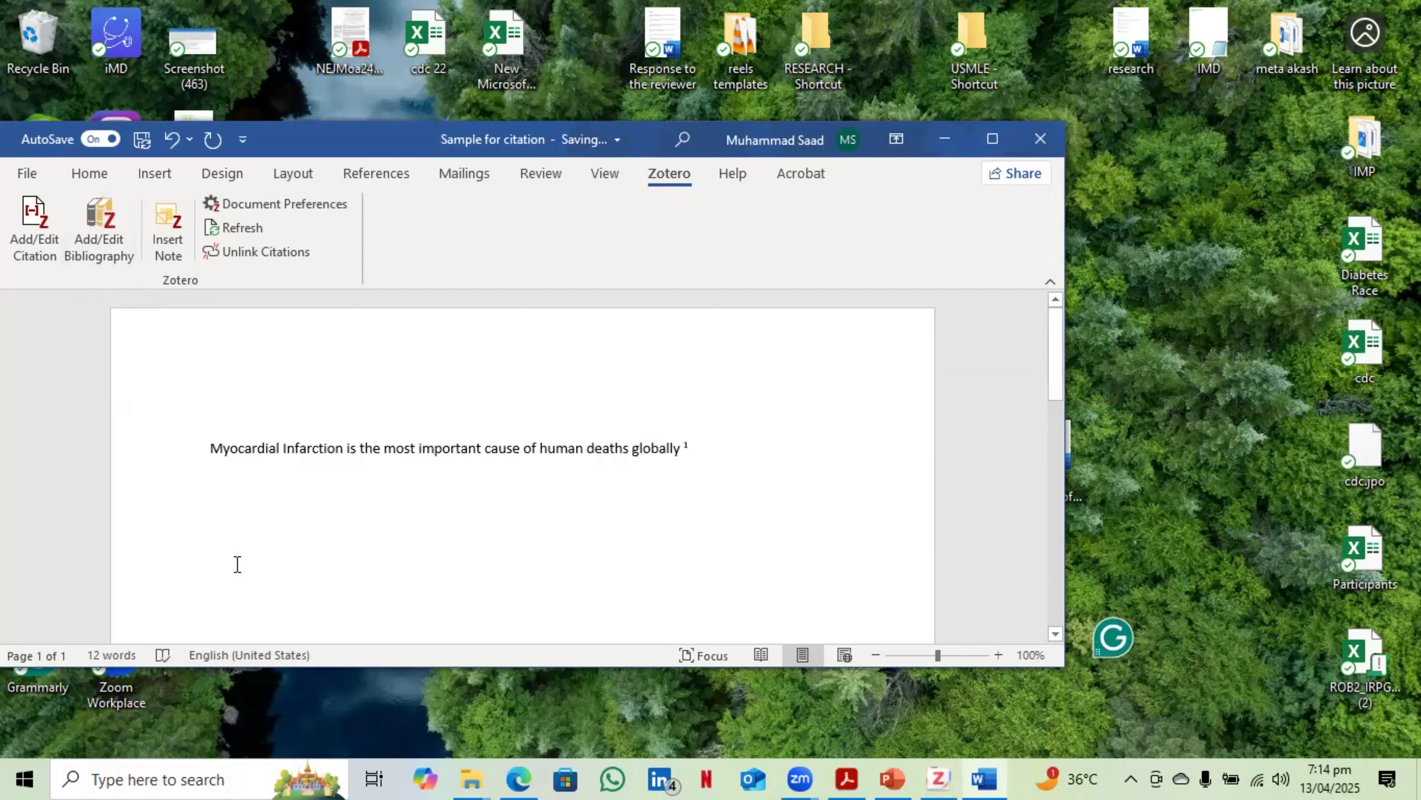
click(222, 500)
click(313, 572)
click(118, 238)
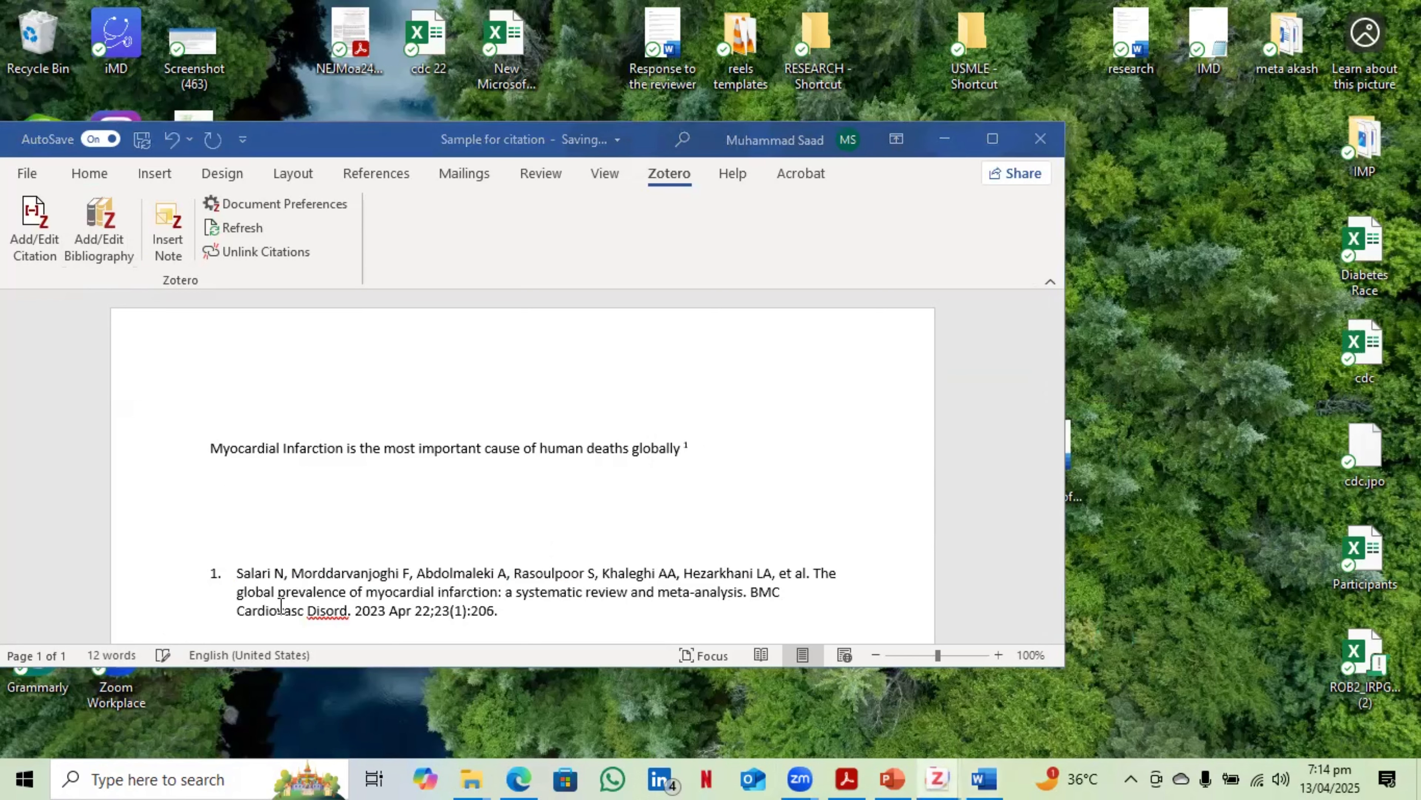
click(305, 572)
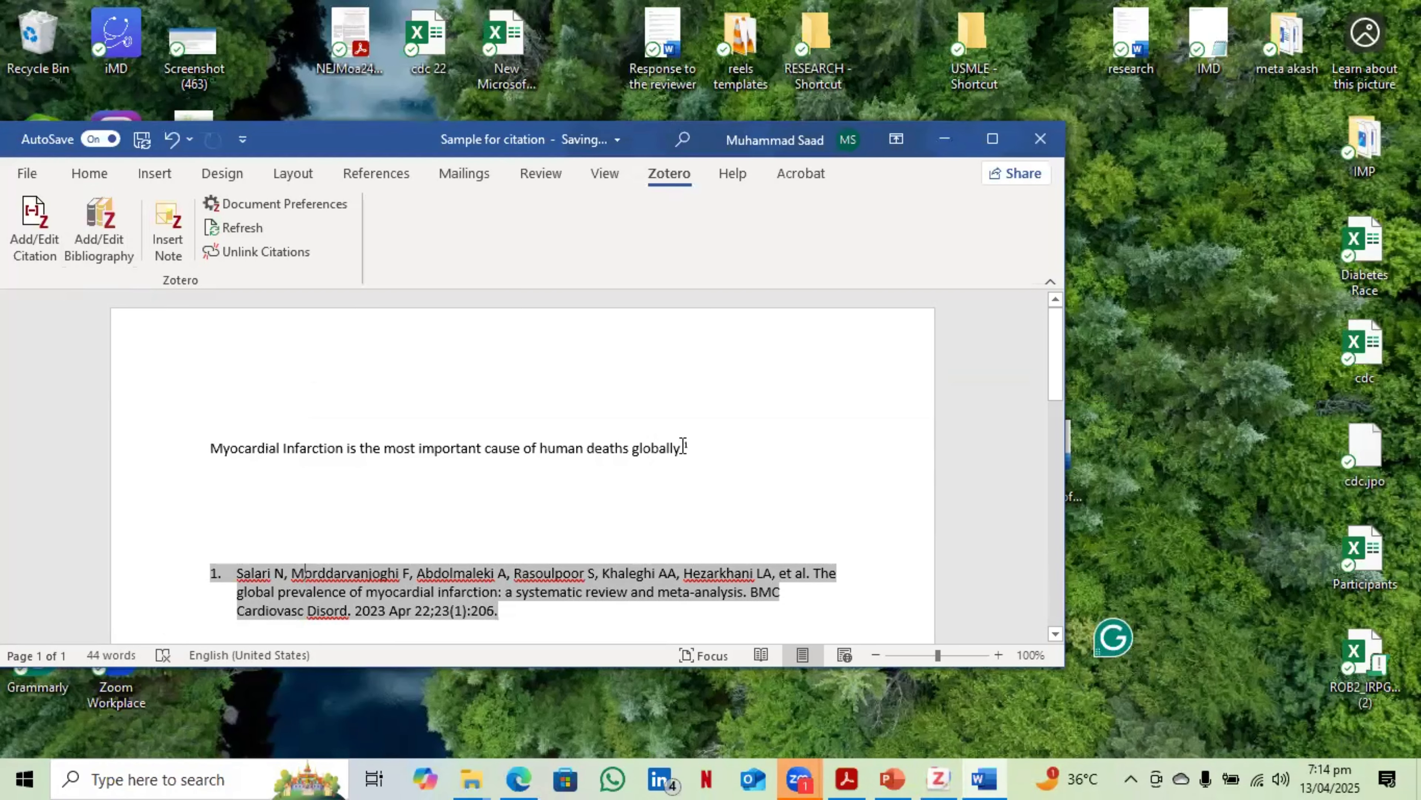
- End the sentence with a period directly before the superscript citation, removing the space between them
click(697, 448)
click(681, 448)
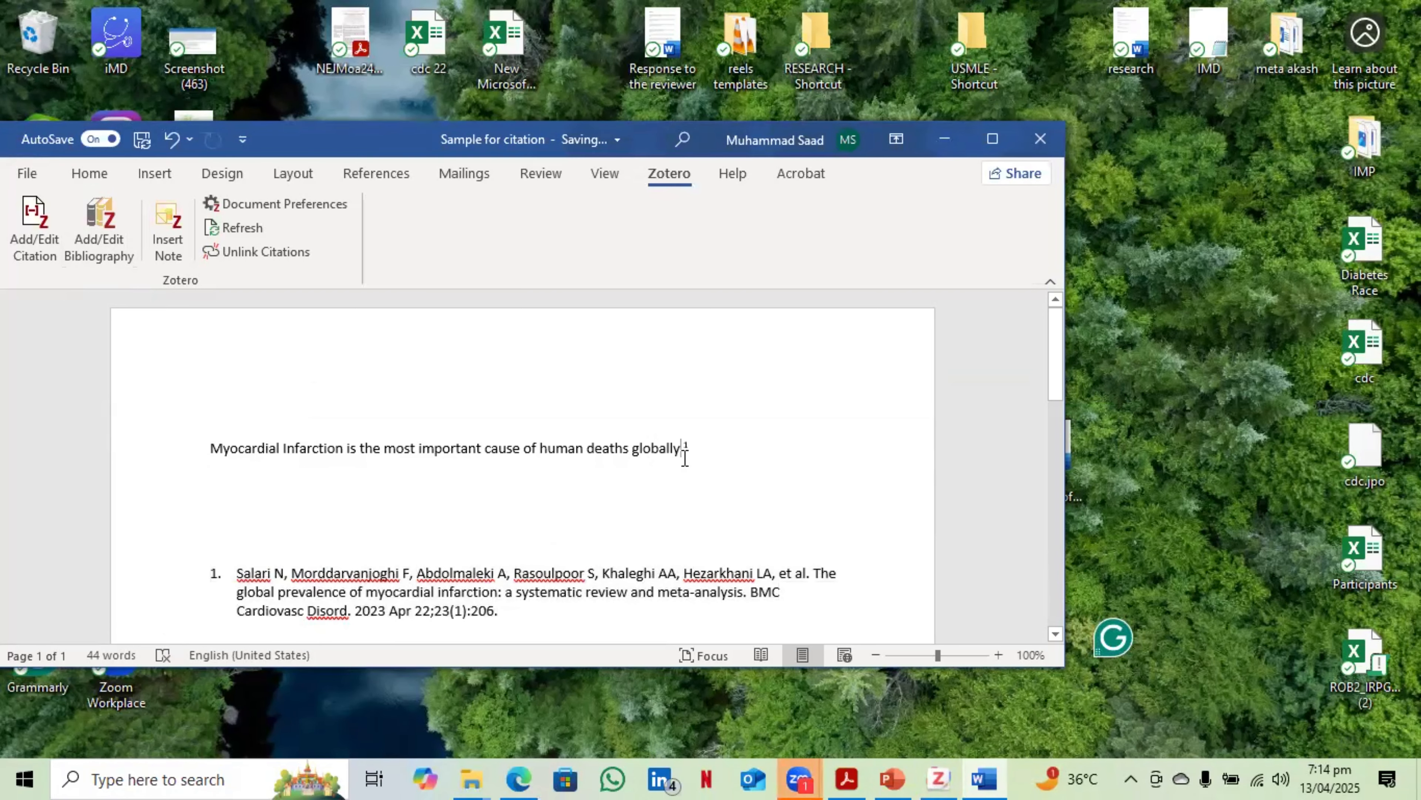
text(.)
key(BackSpace)
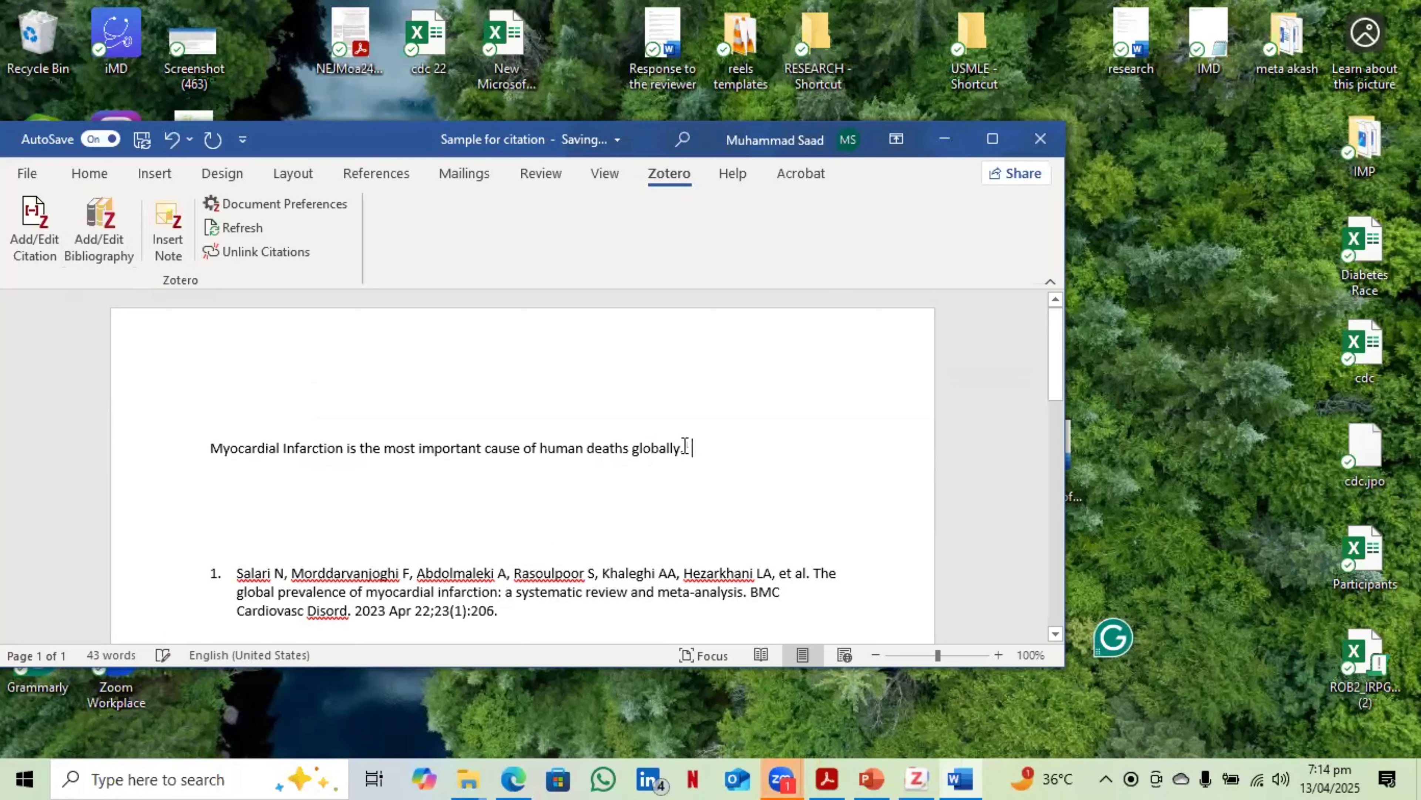
- Add the placeholder text "bjsjhdkajdklajckljnaklc" after the first citation
click(676, 485)
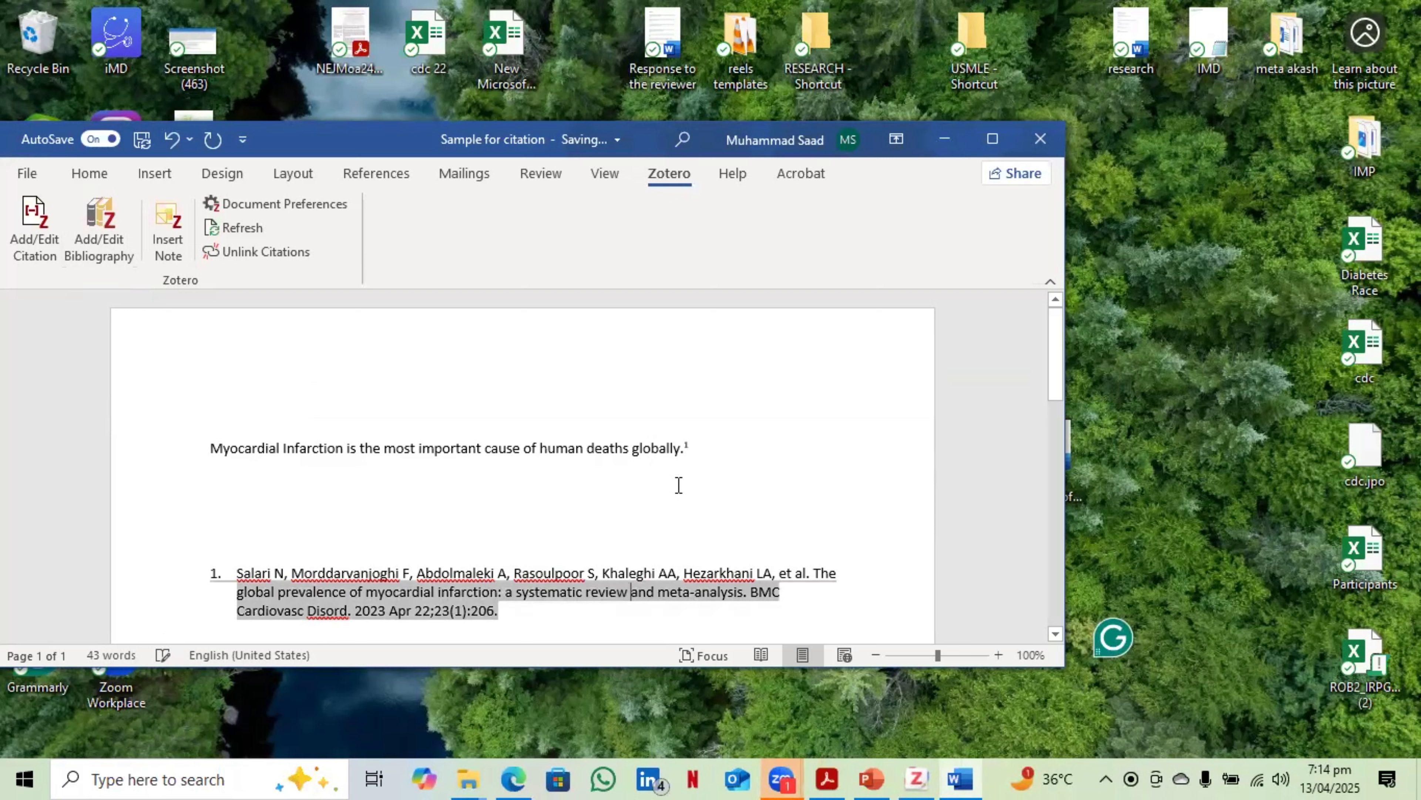
click(560, 557)
click(558, 570)
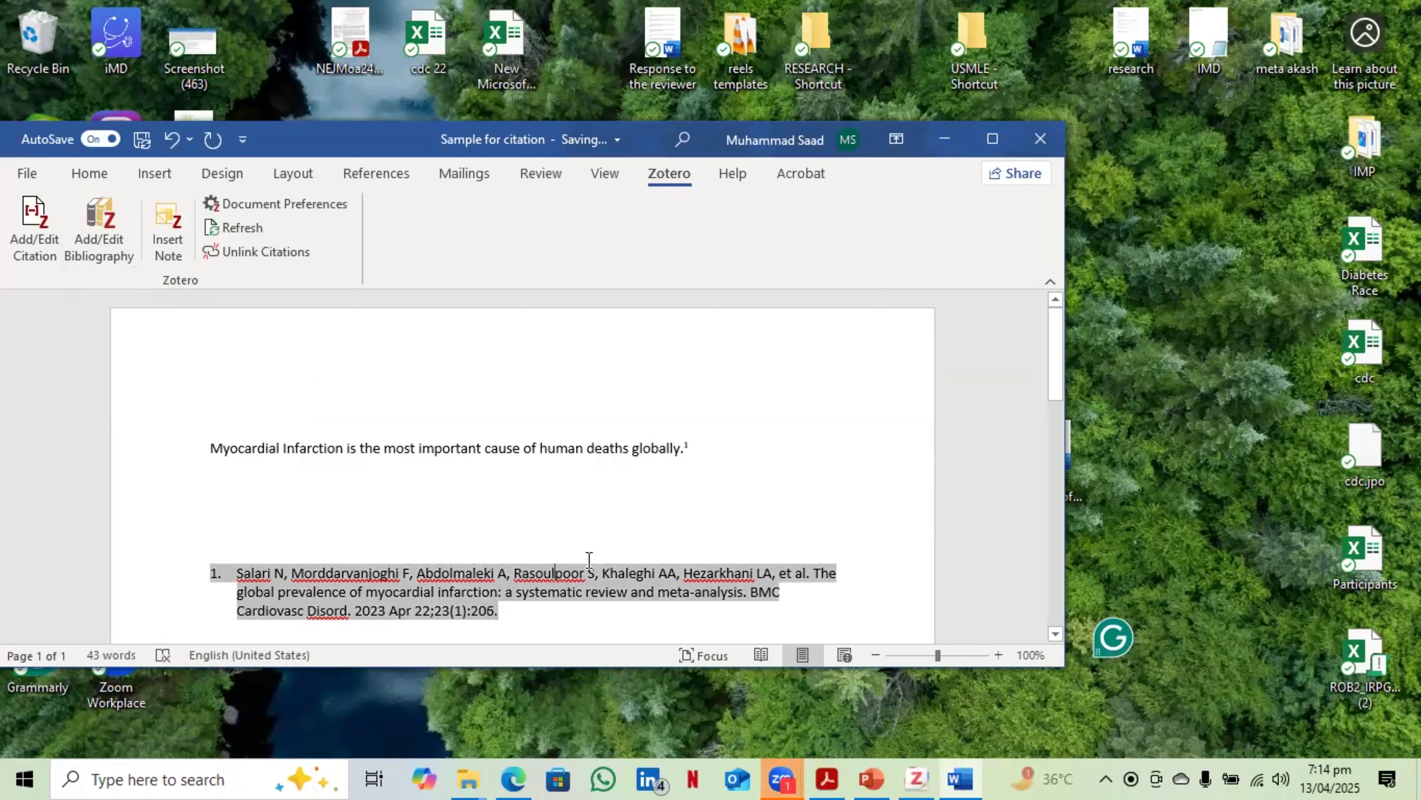
click(692, 447)
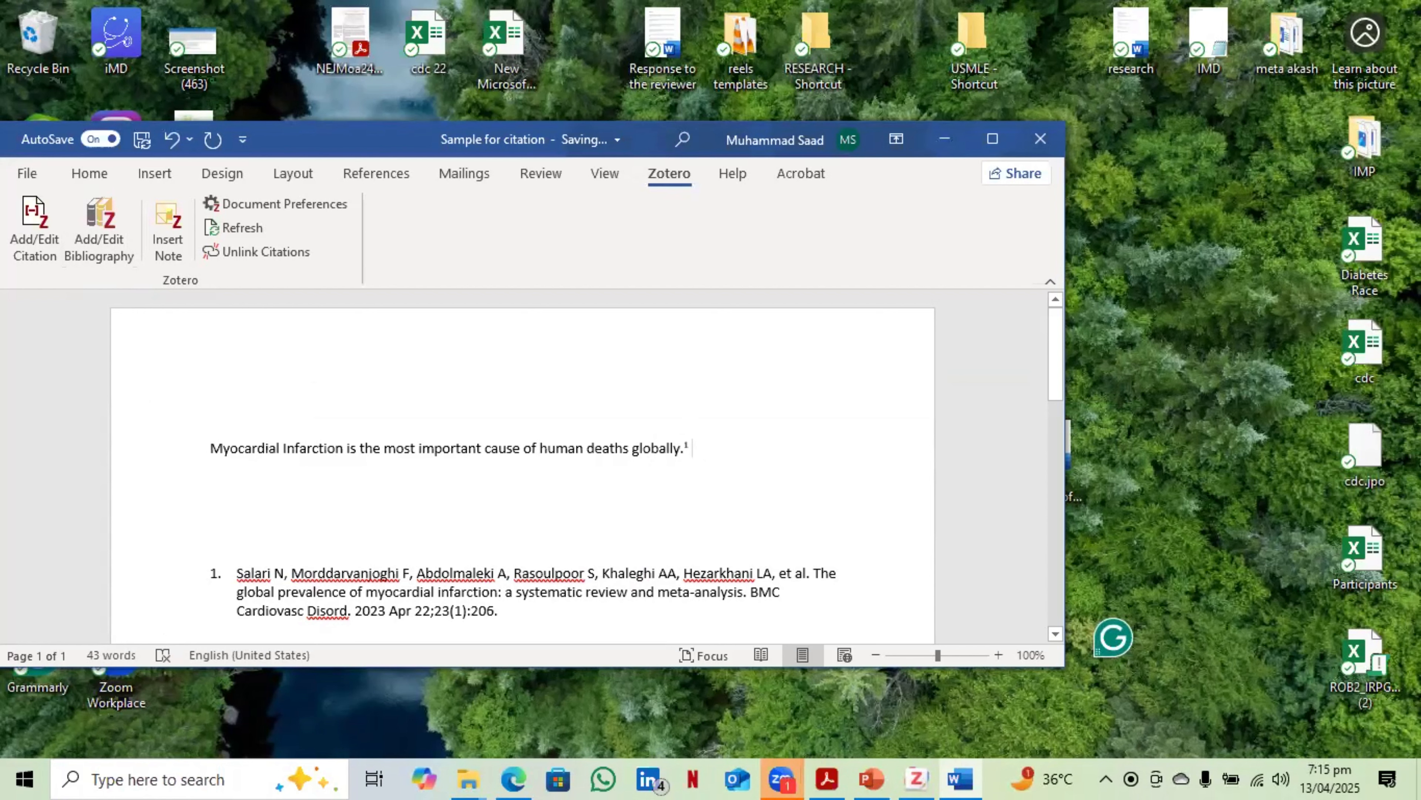
text(bjsjhdkajdklajckljnaklc)
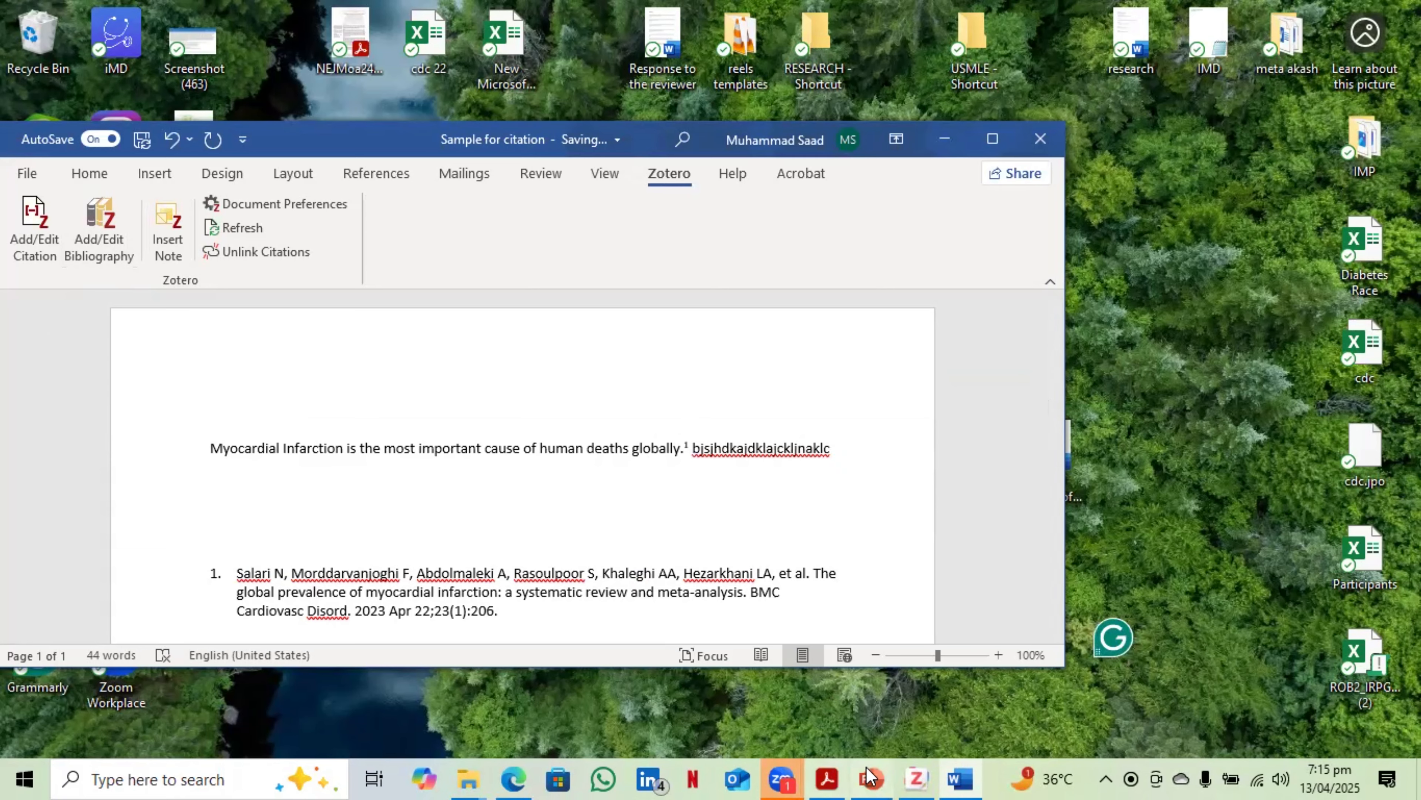
- In Zotero, select "Intensive Blood-Pressure Control in Patients with Type 2 Diabetes" in the META DM HTN collection
click(908, 772)
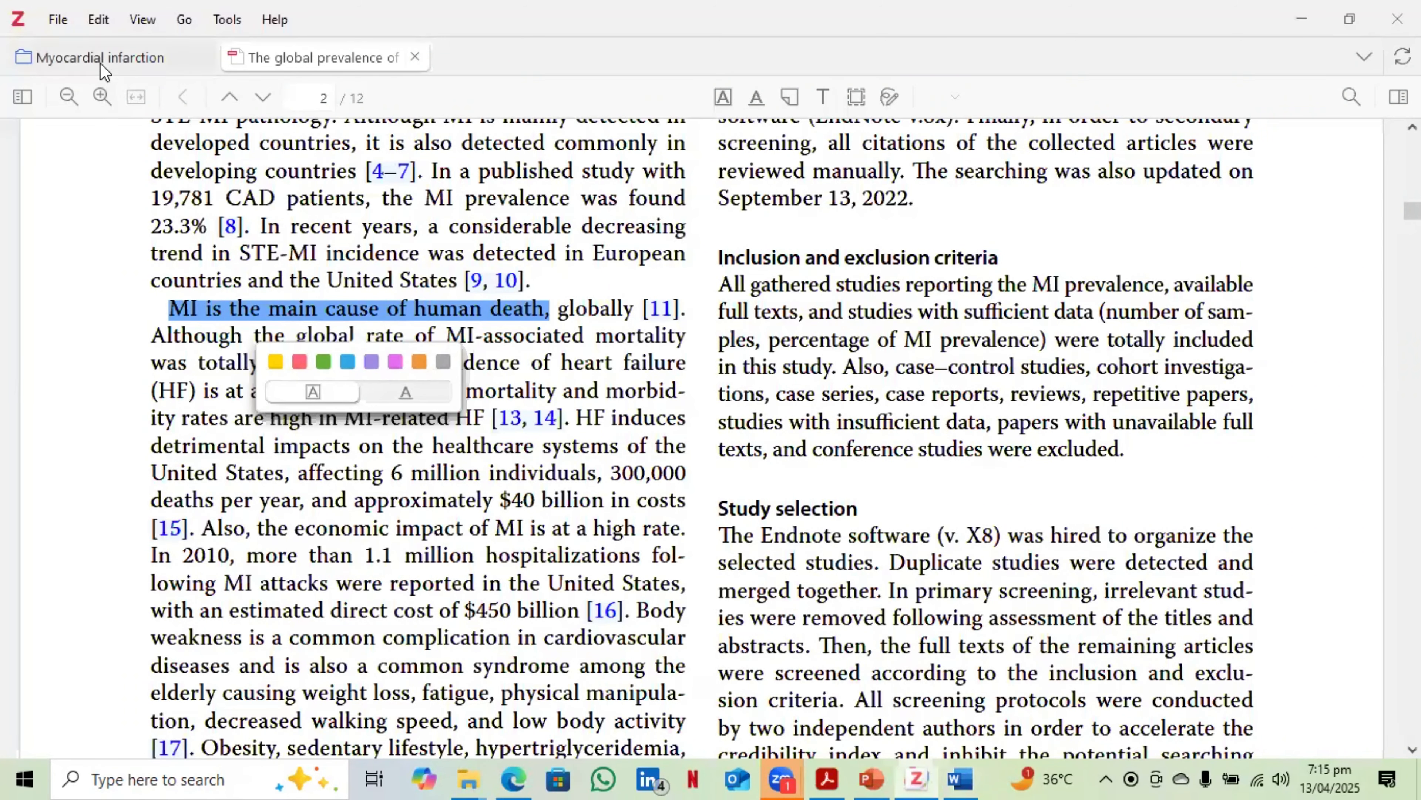
click(100, 60)
click(100, 195)
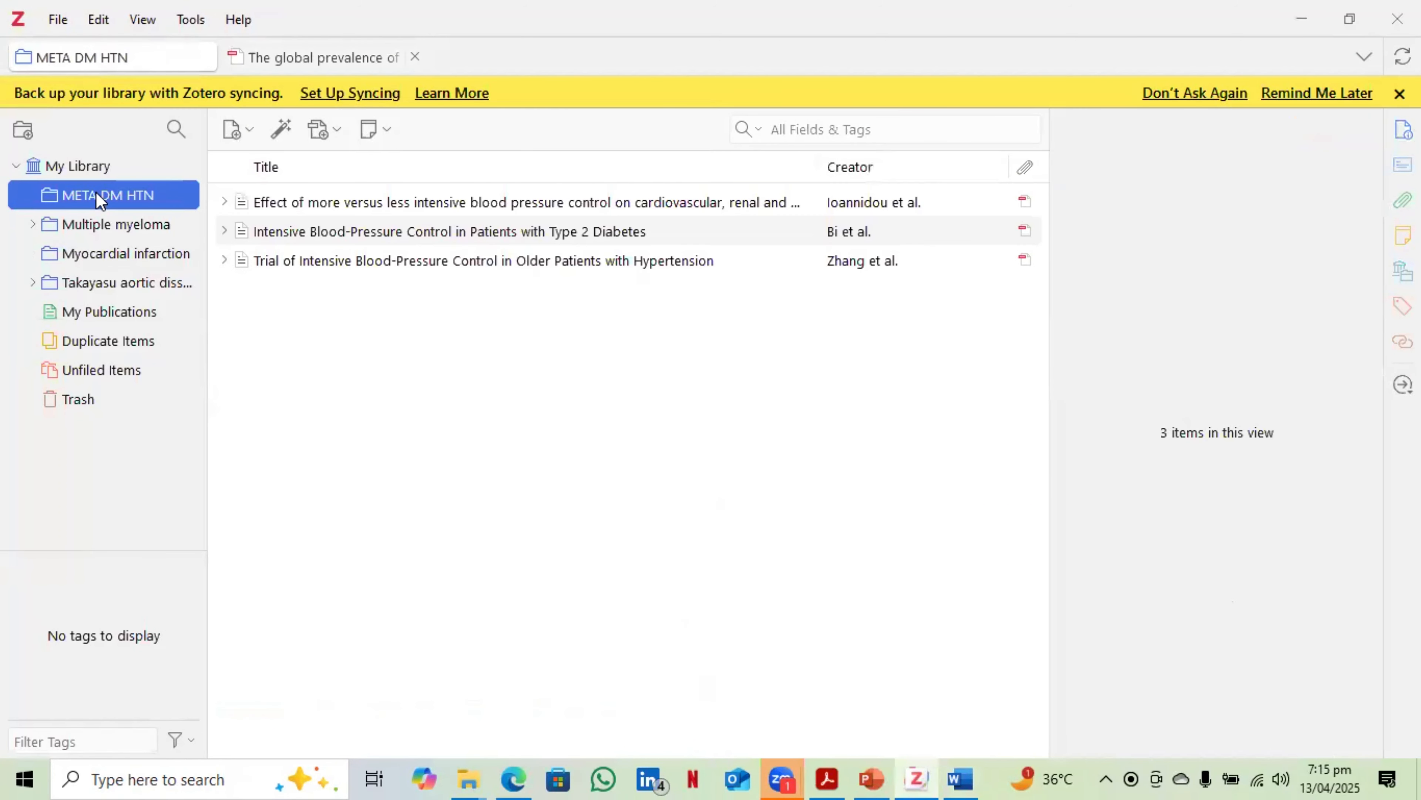
click(387, 235)
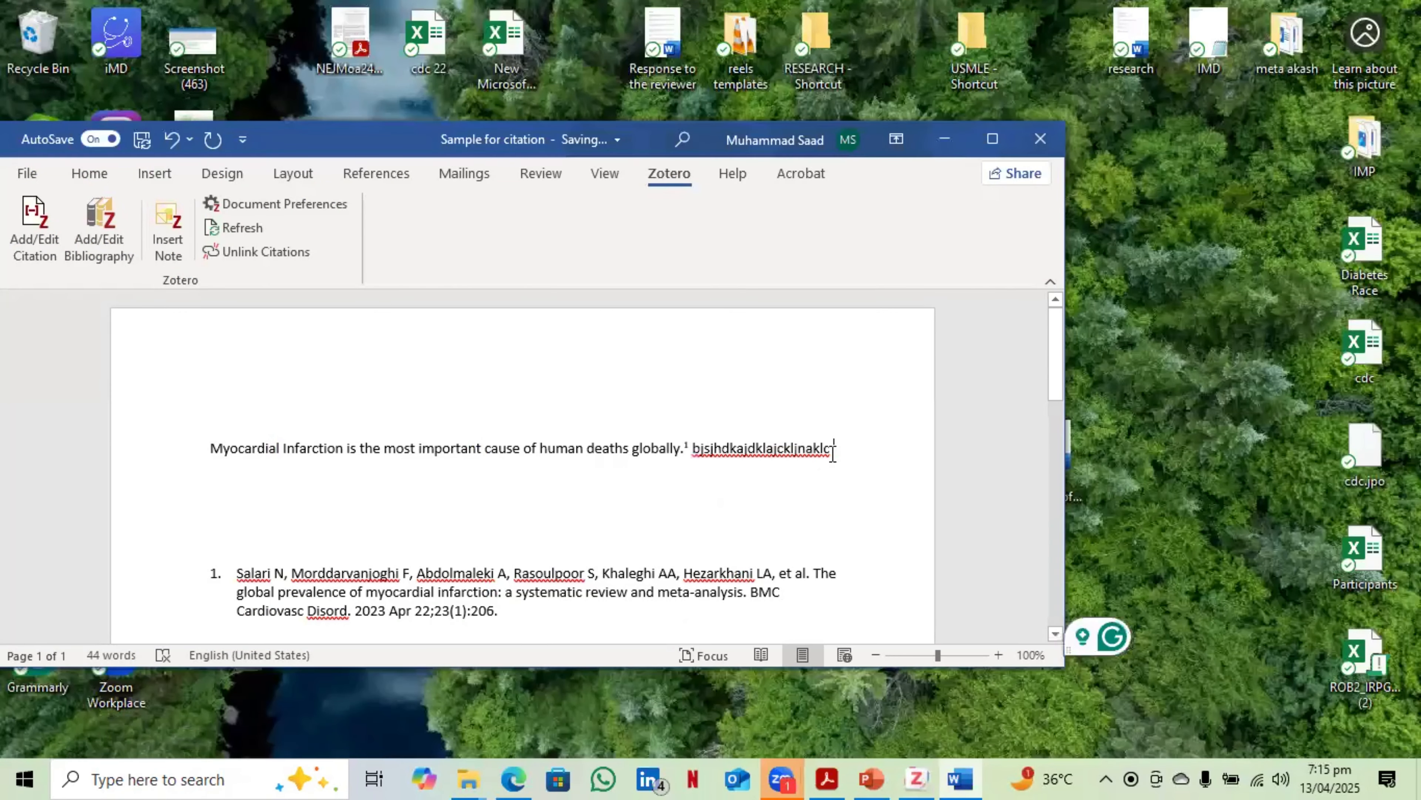
- In the Word document, extend the placeholder text with "dasdassddasasdasd" and cite "Intensive Blood-Pressure Control in Patients with Type 2 Diabetes" after it
text(dasdassdd)
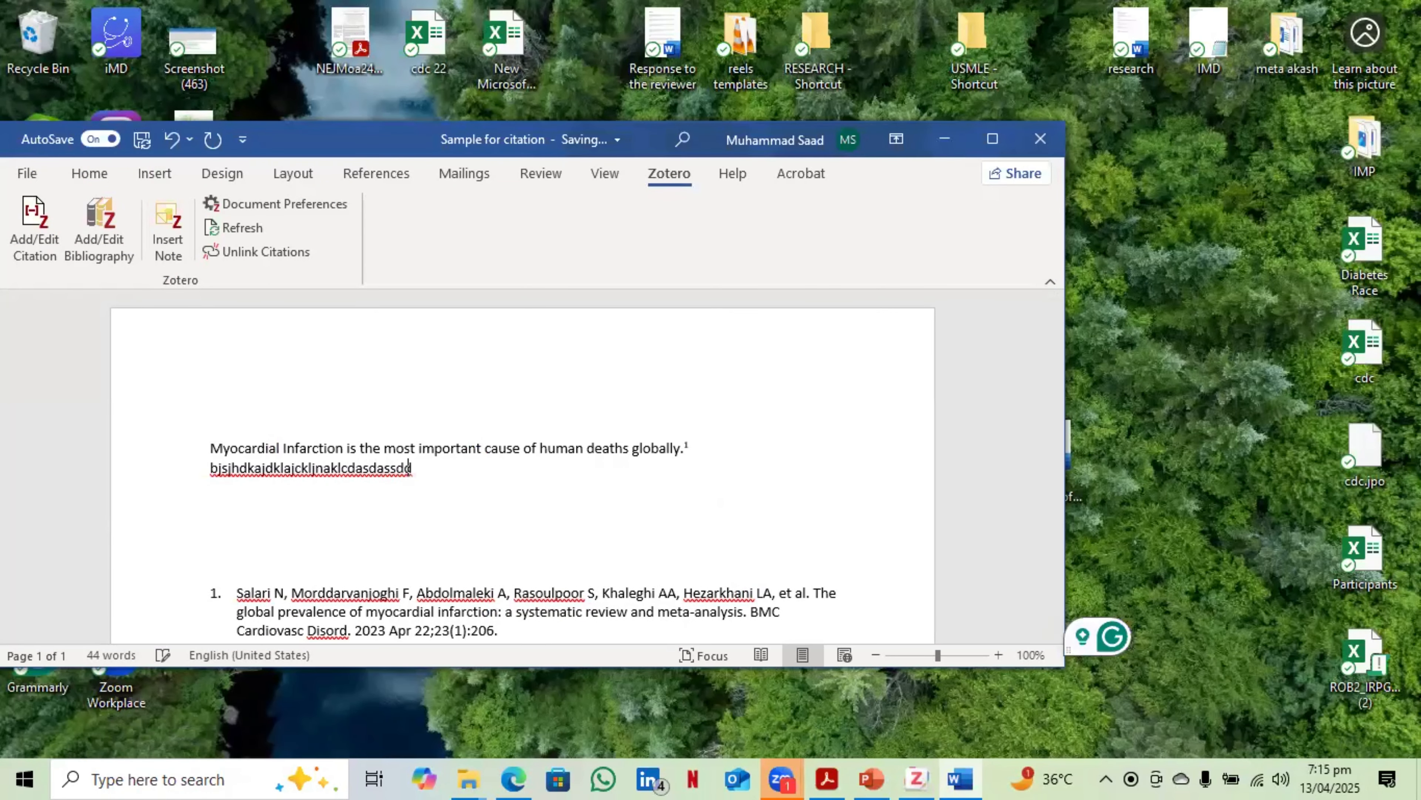
text(asasdasd)
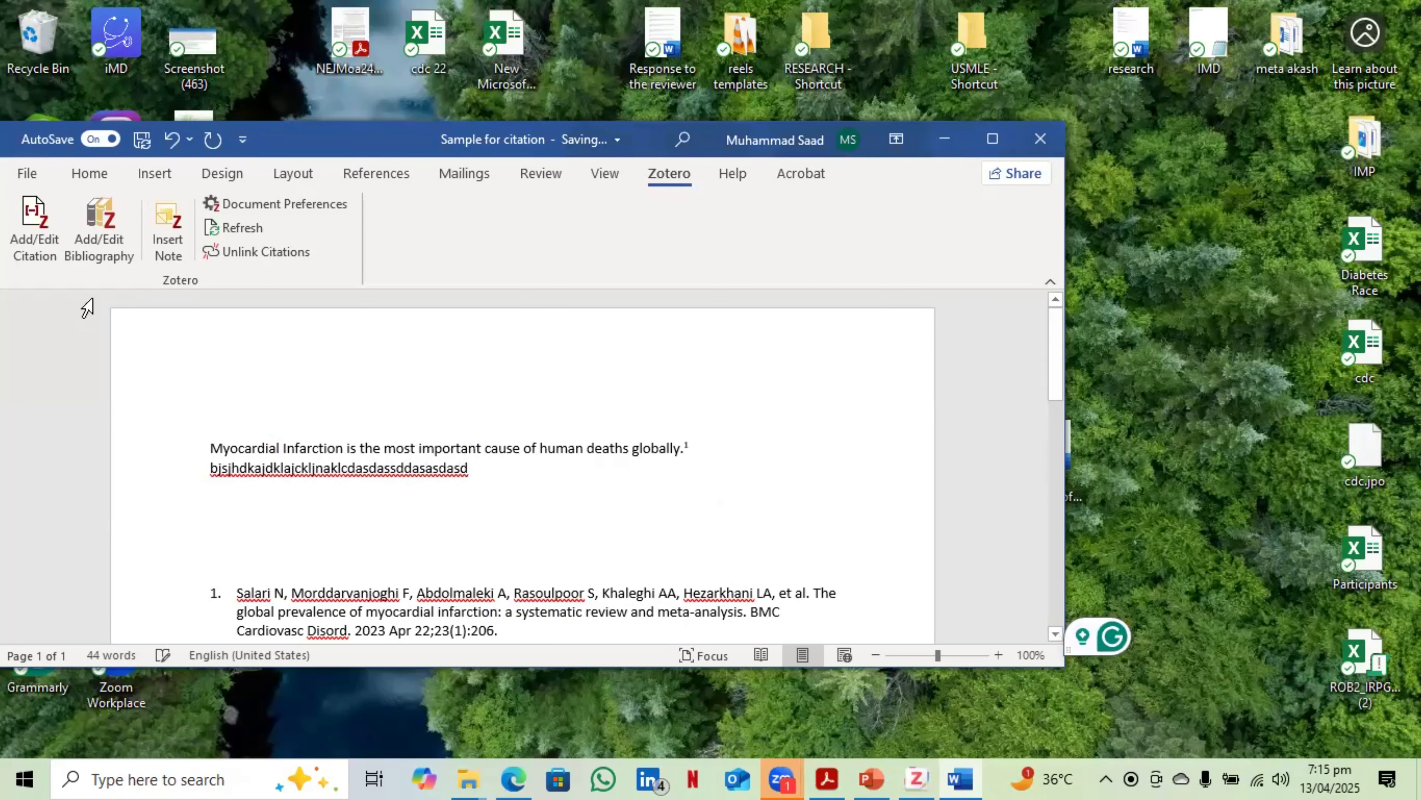
click(44, 223)
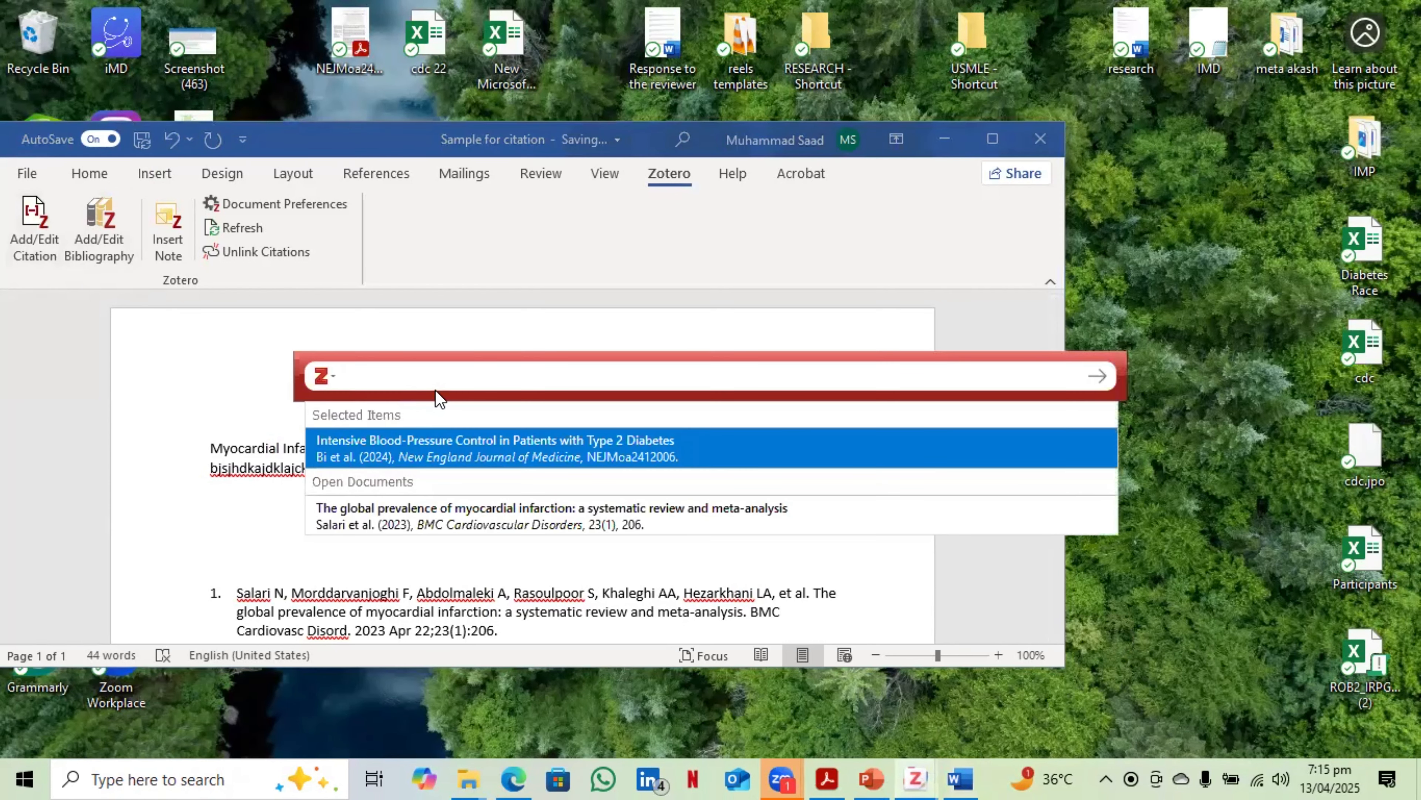
click(389, 445)
key(Return)
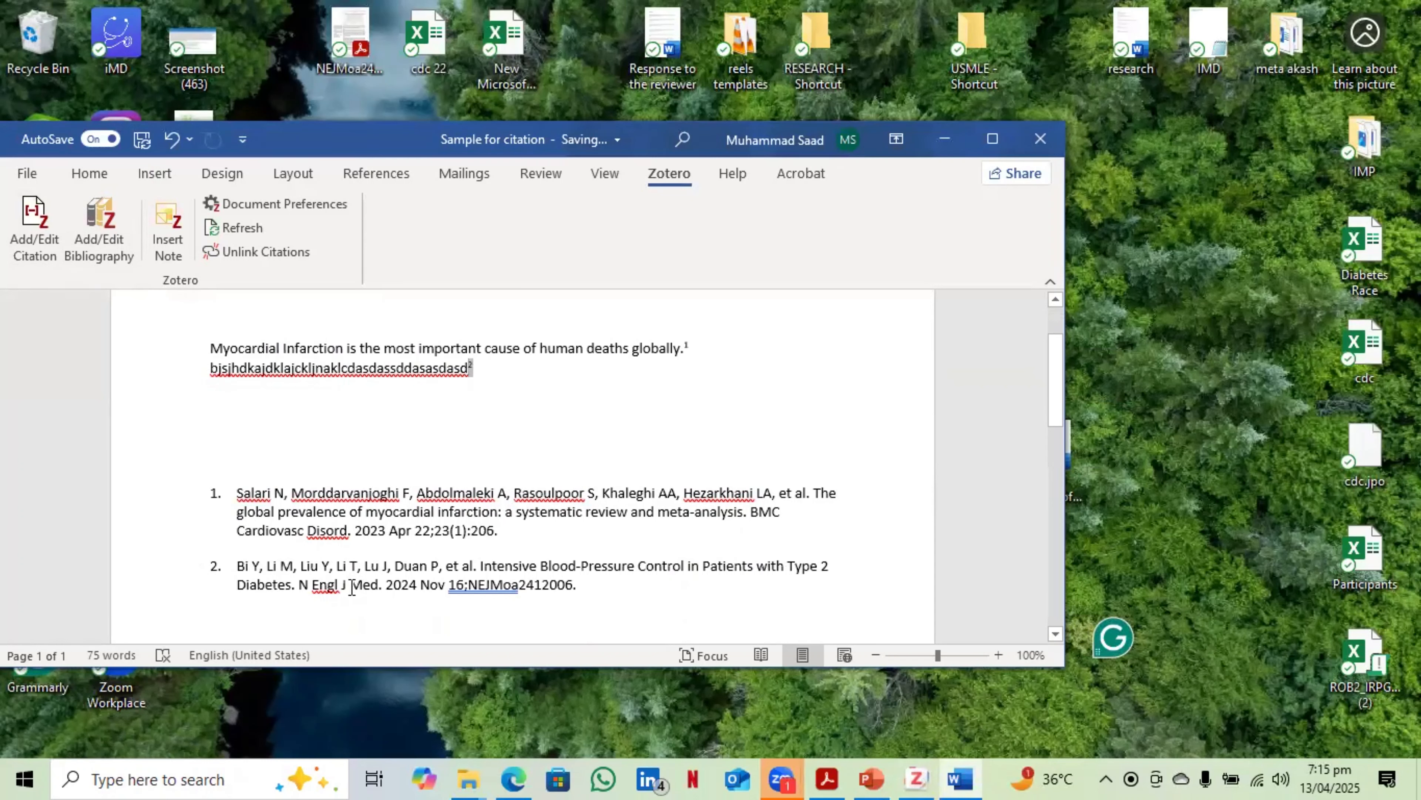
click(495, 371)
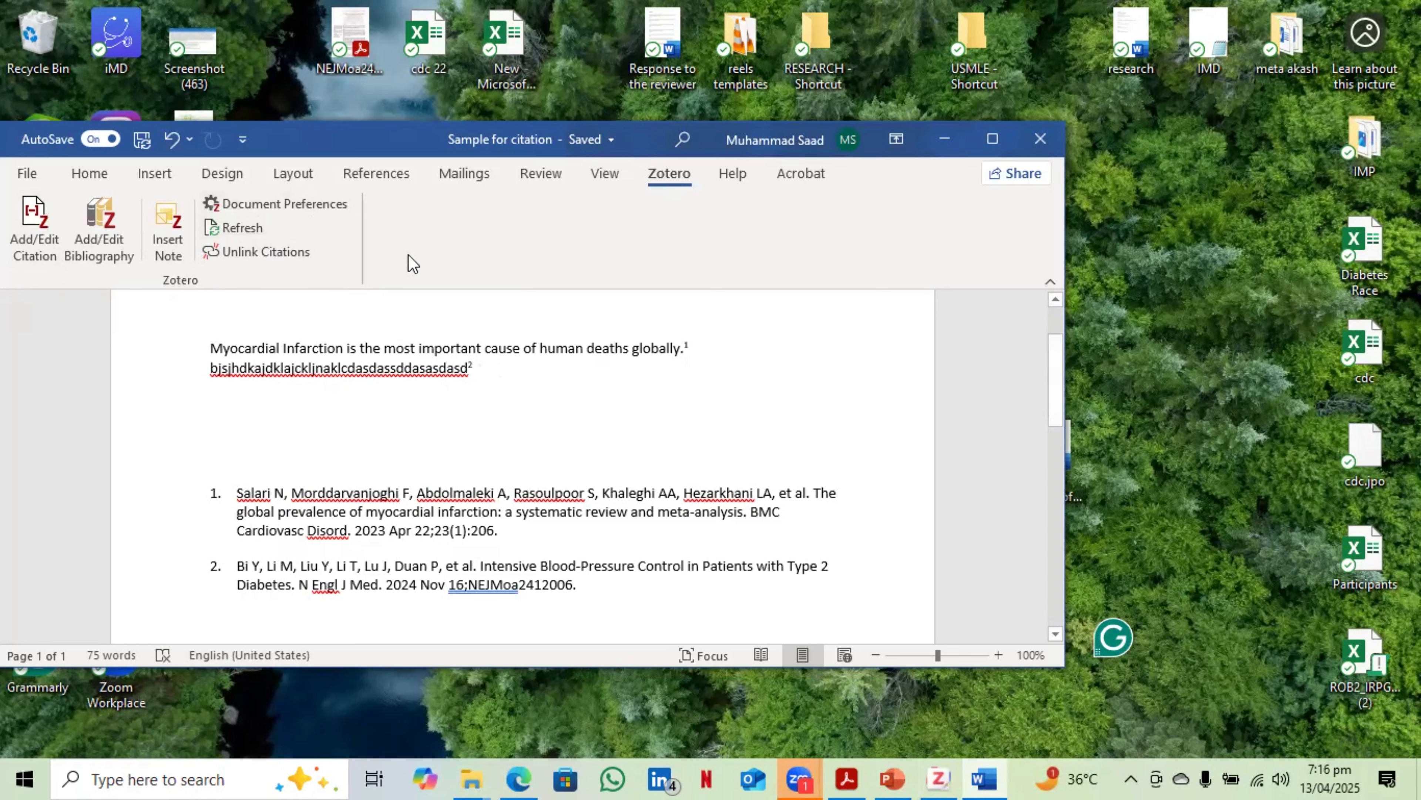
- Open the Zotero document preferences and look through the available citation styles
click(335, 210)
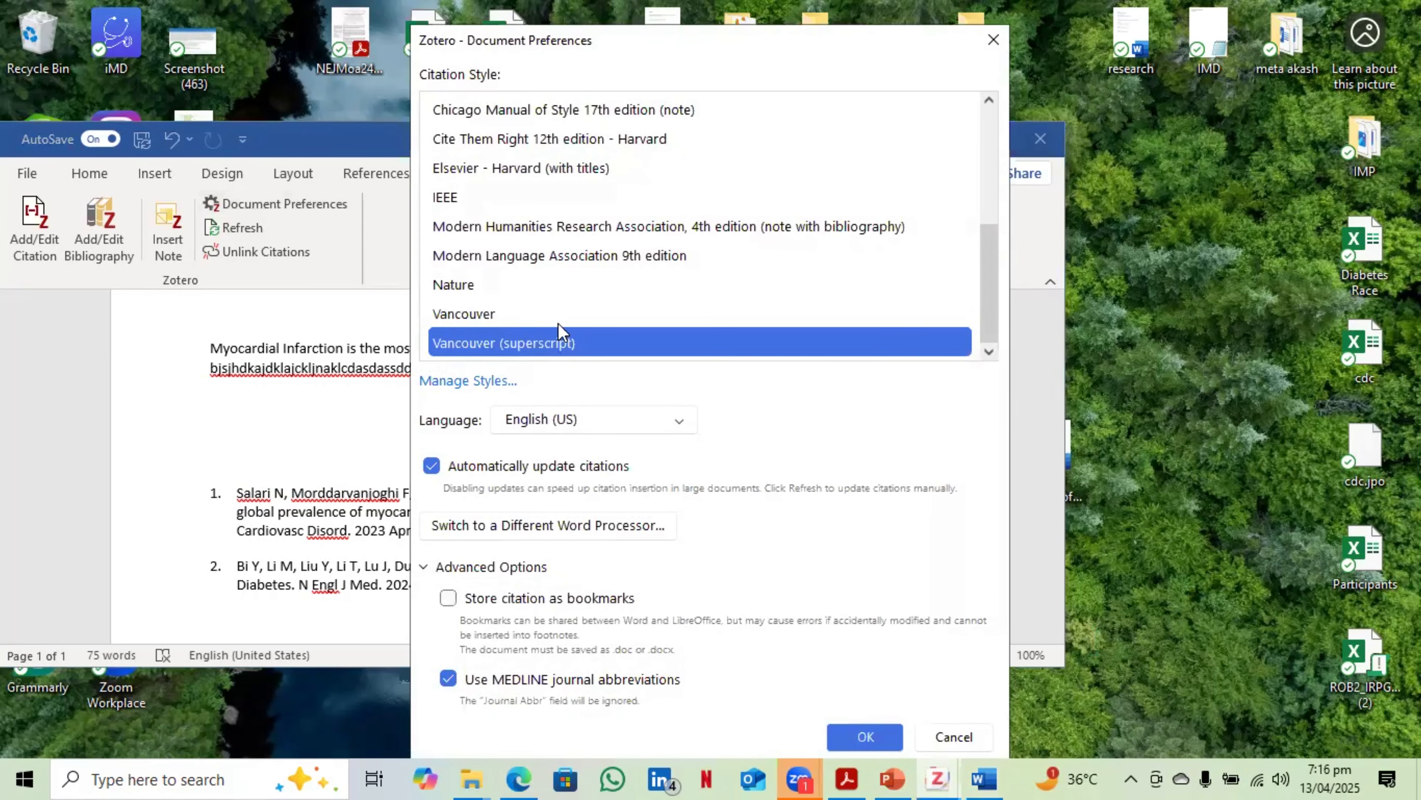
scroll(565, 230, up, 3)
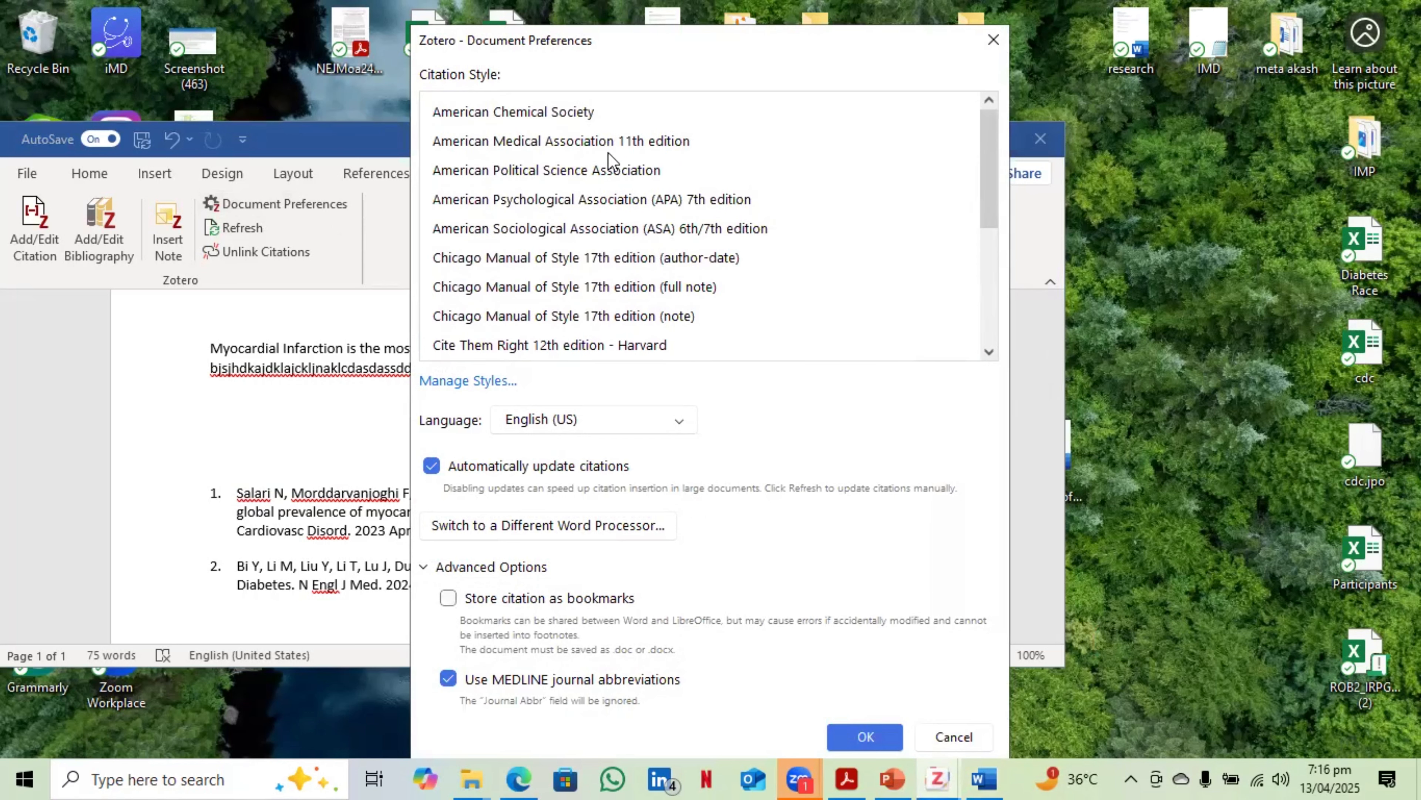
scroll(890, 221, down, 3)
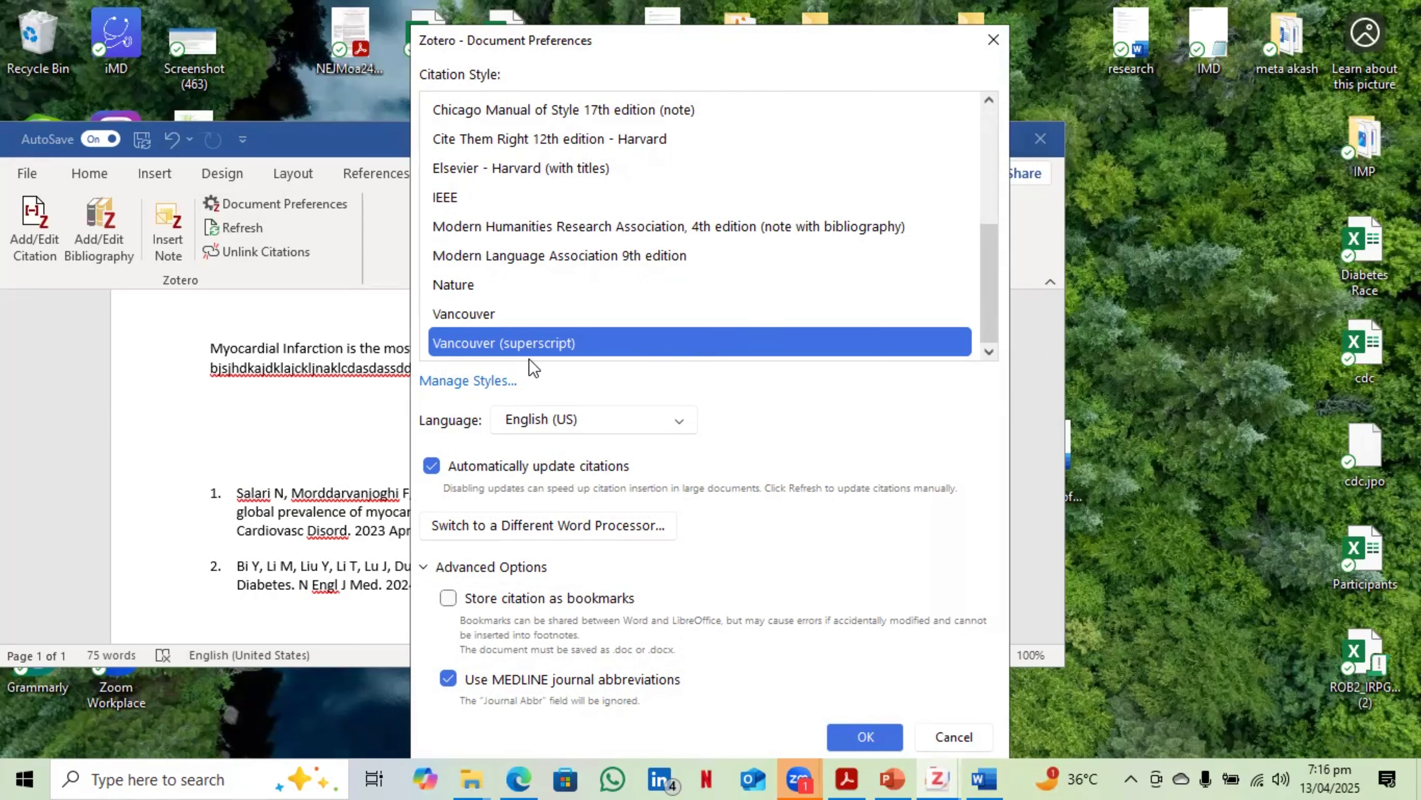
click(295, 339)
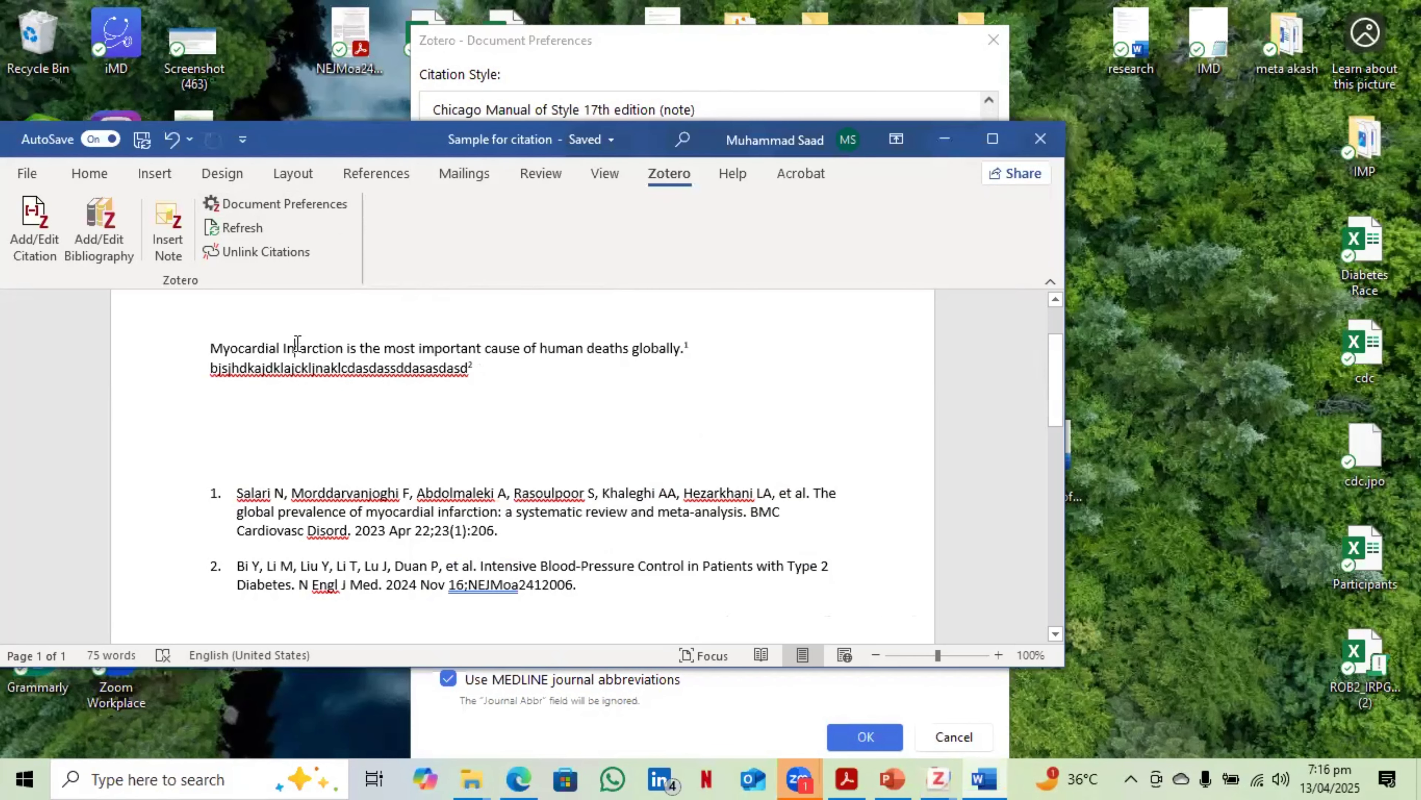
triple_click(296, 344)
triple_click(298, 348)
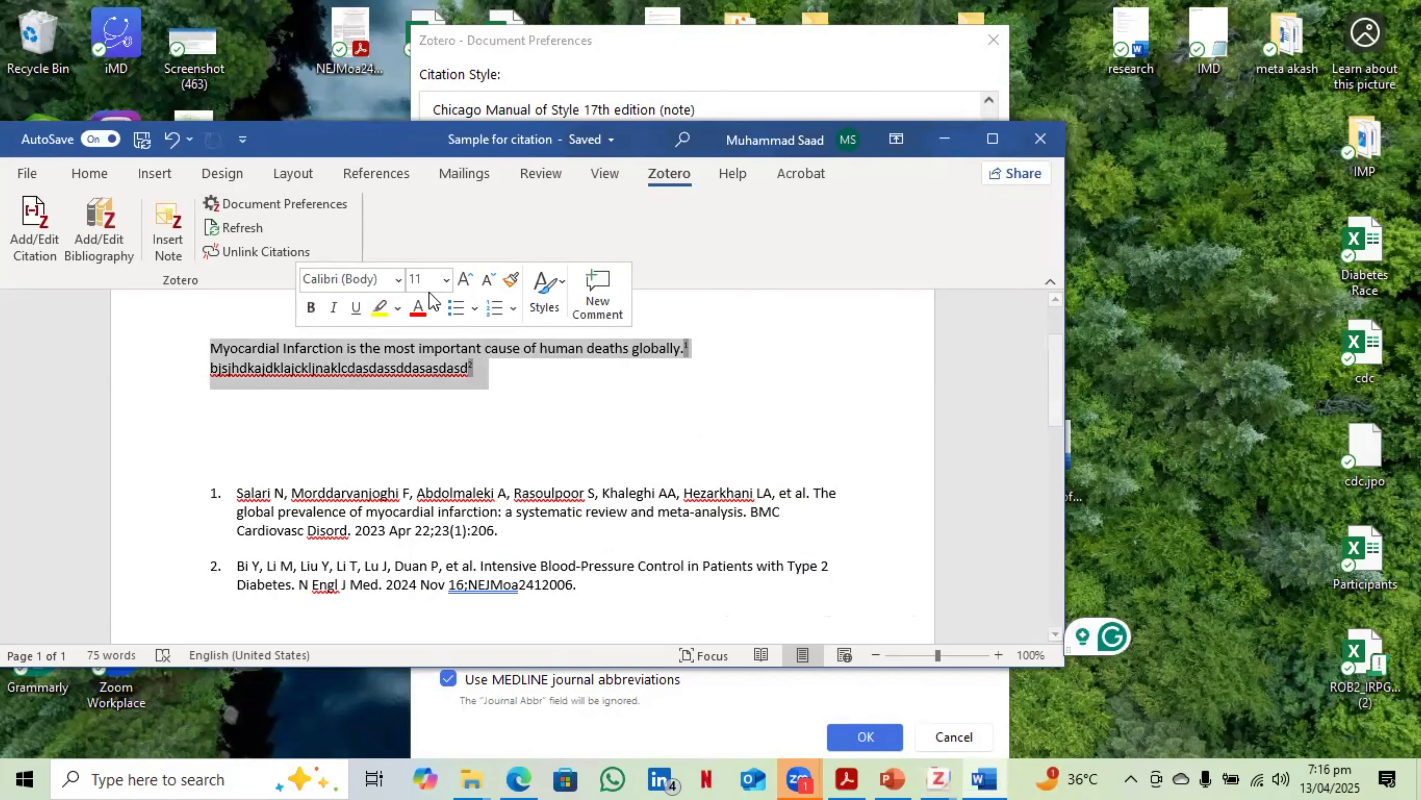
click(446, 279)
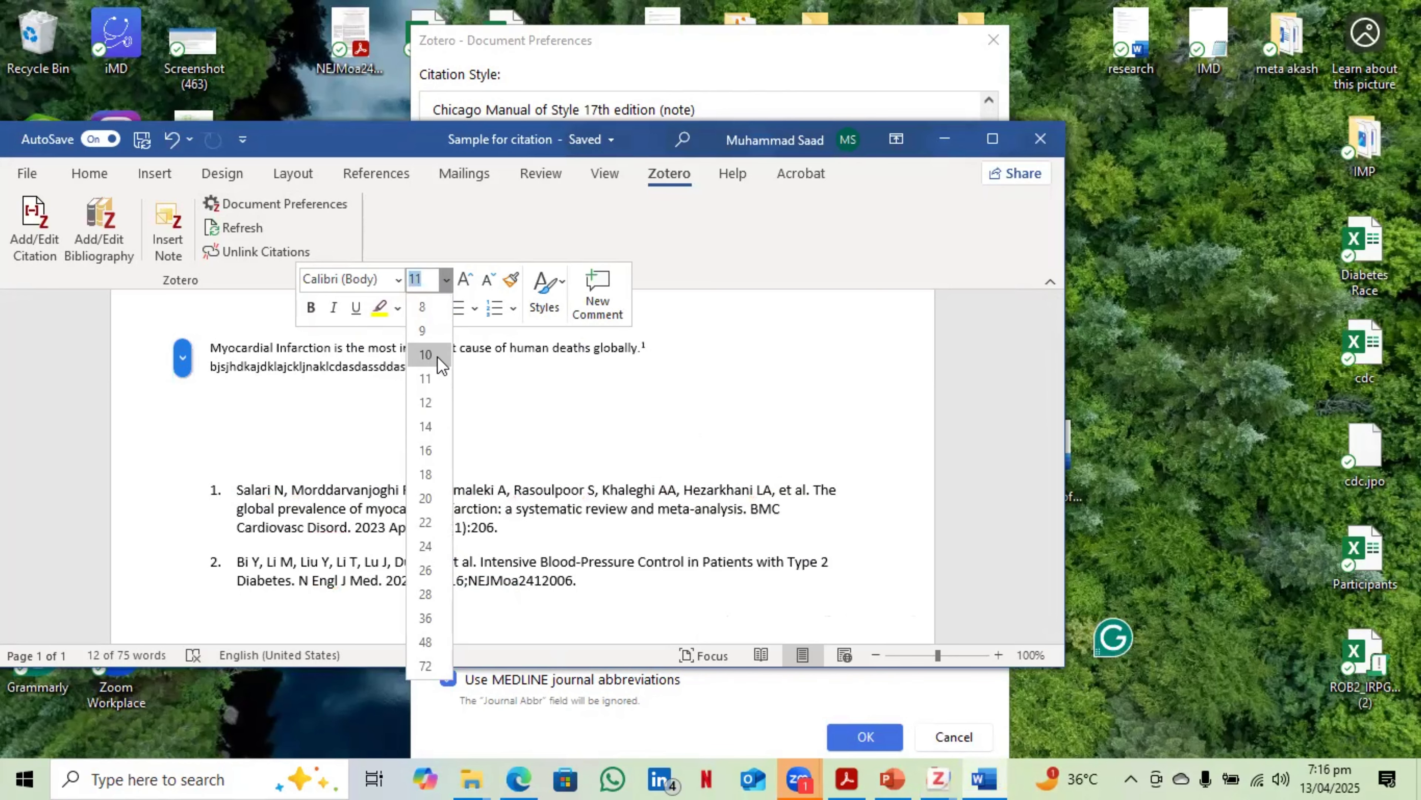
click(399, 280)
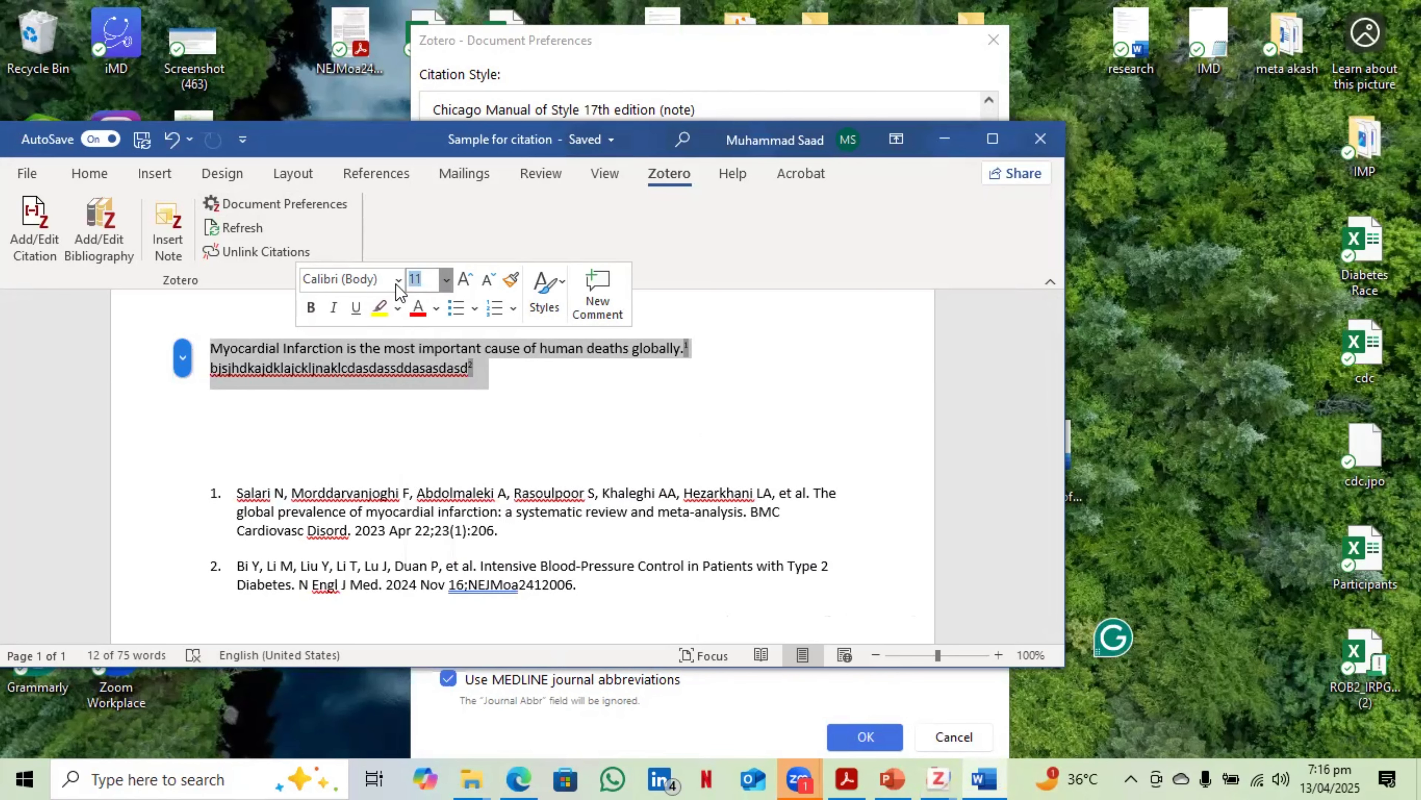
click(789, 442)
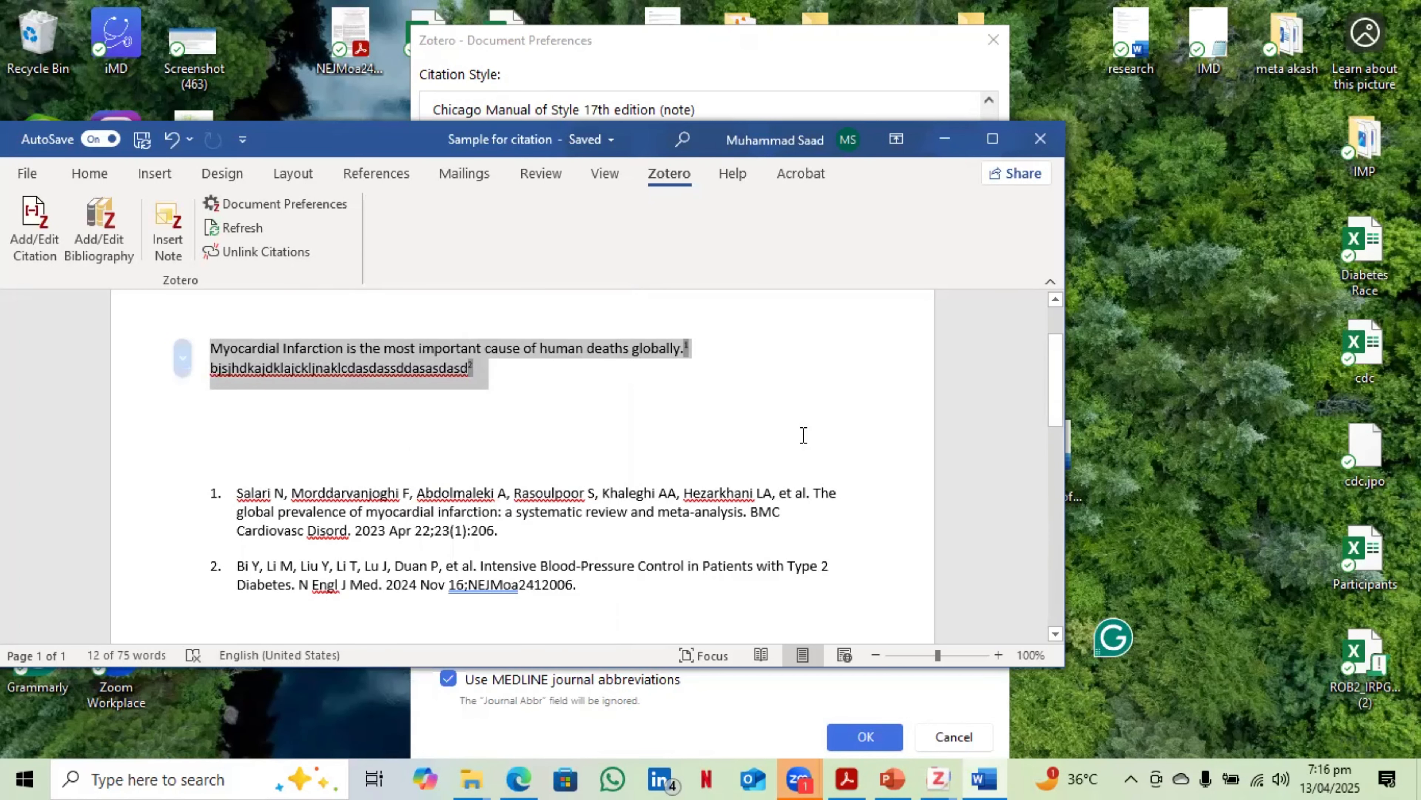
click(794, 419)
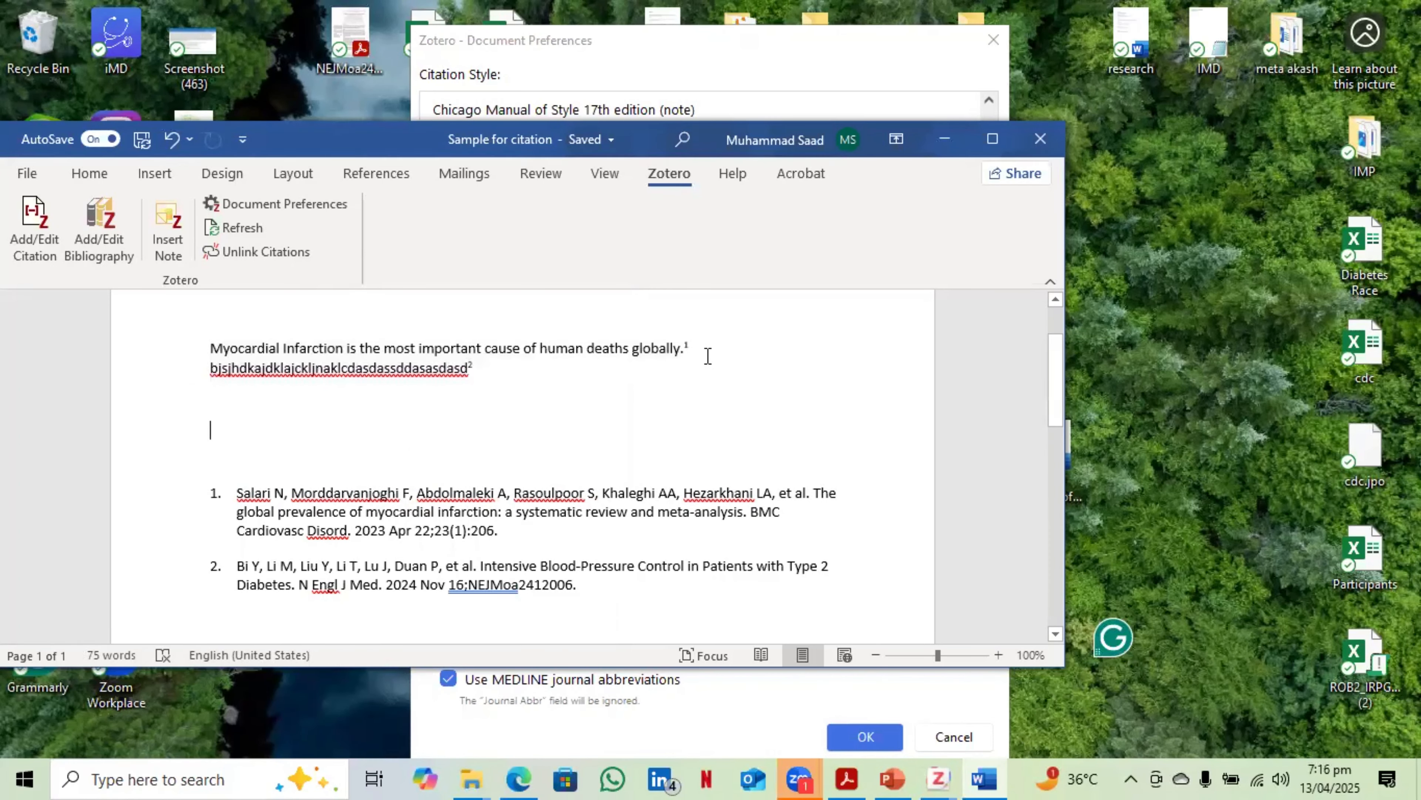
- Change the document's citation style to Vancouver in the Zotero document preferences
click(687, 351)
click(267, 207)
click(464, 314)
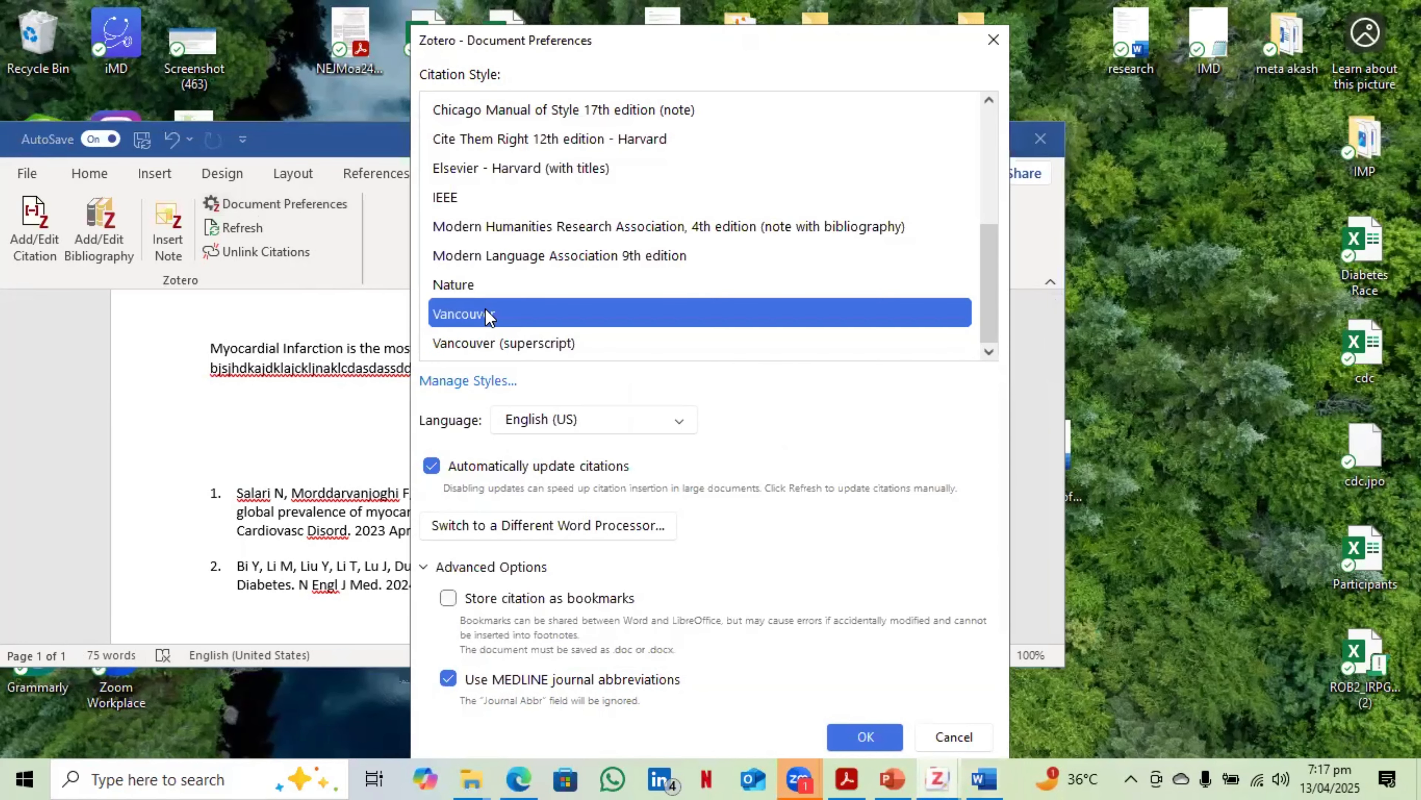
click(862, 737)
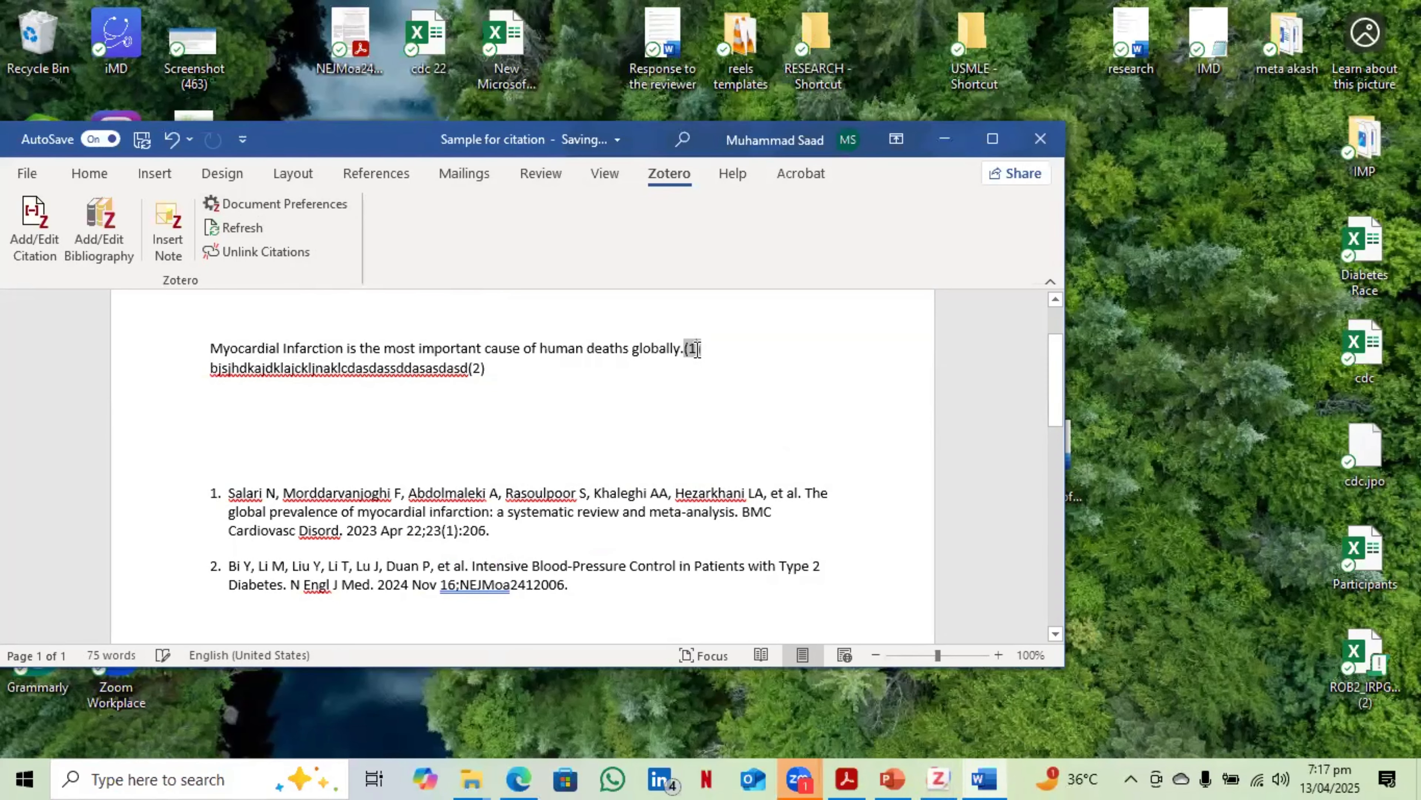
- Change the document's citation style to Vancouver (superscript) in the Zotero document preferences
click(295, 203)
click(536, 346)
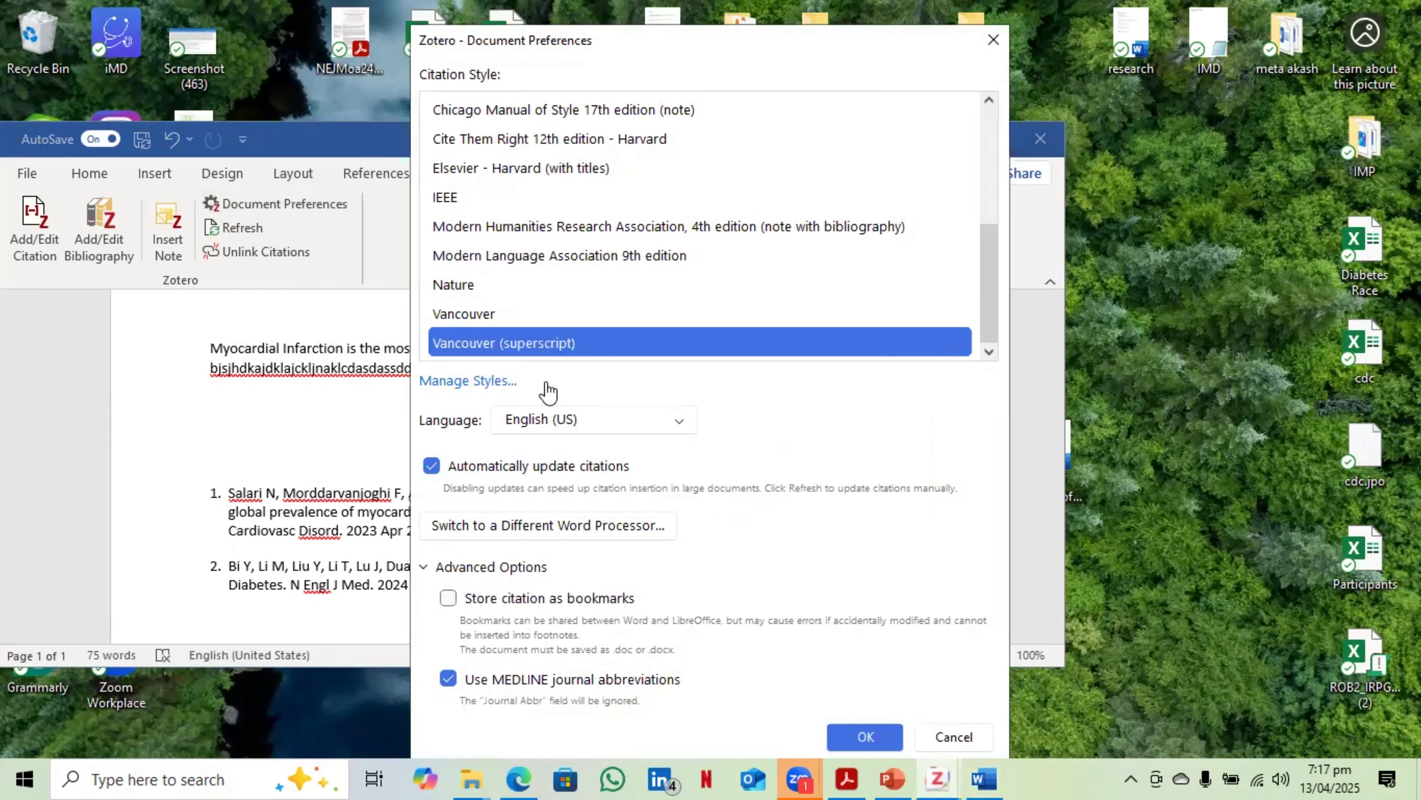
click(856, 736)
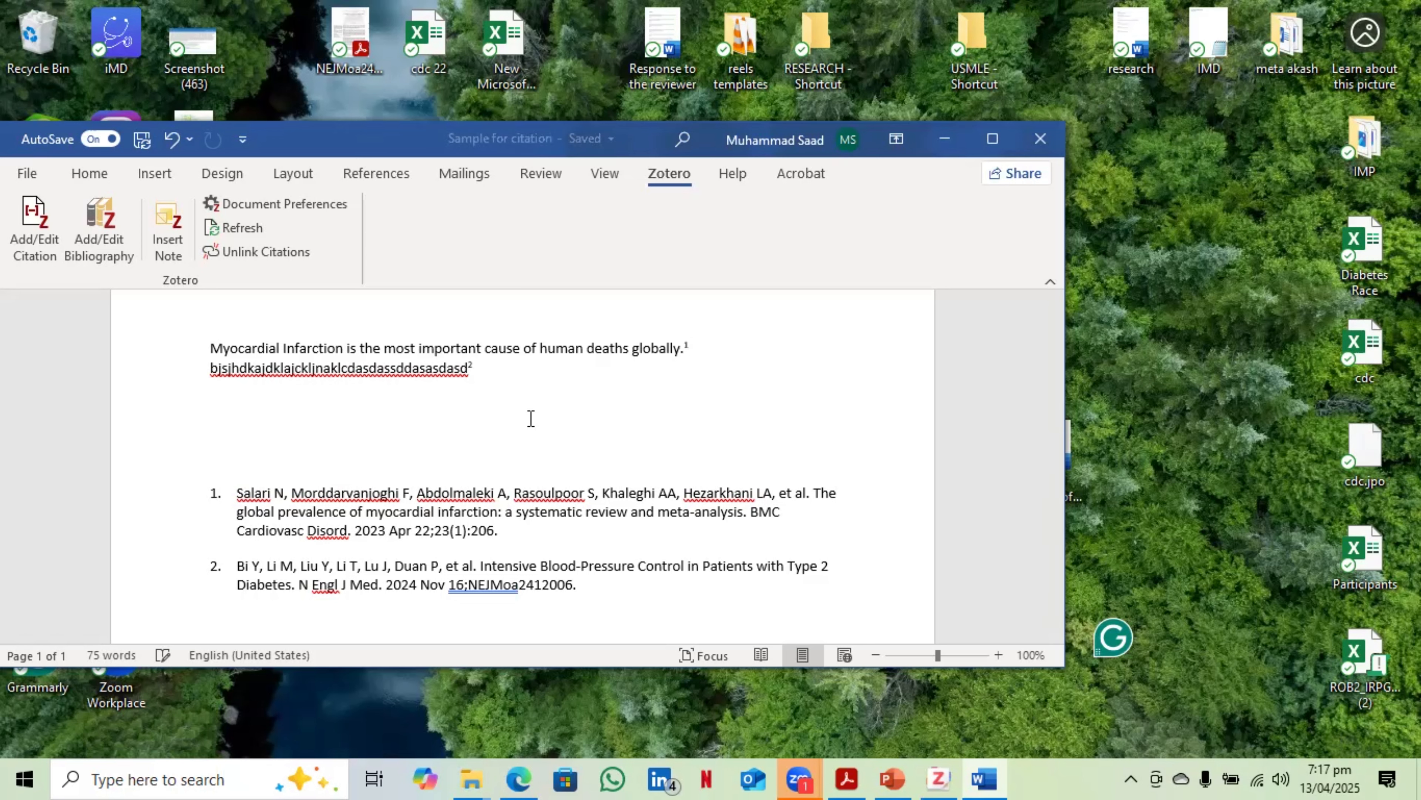
- Delete all the document's content, including the cited sentences and the bibliography
click(573, 368)
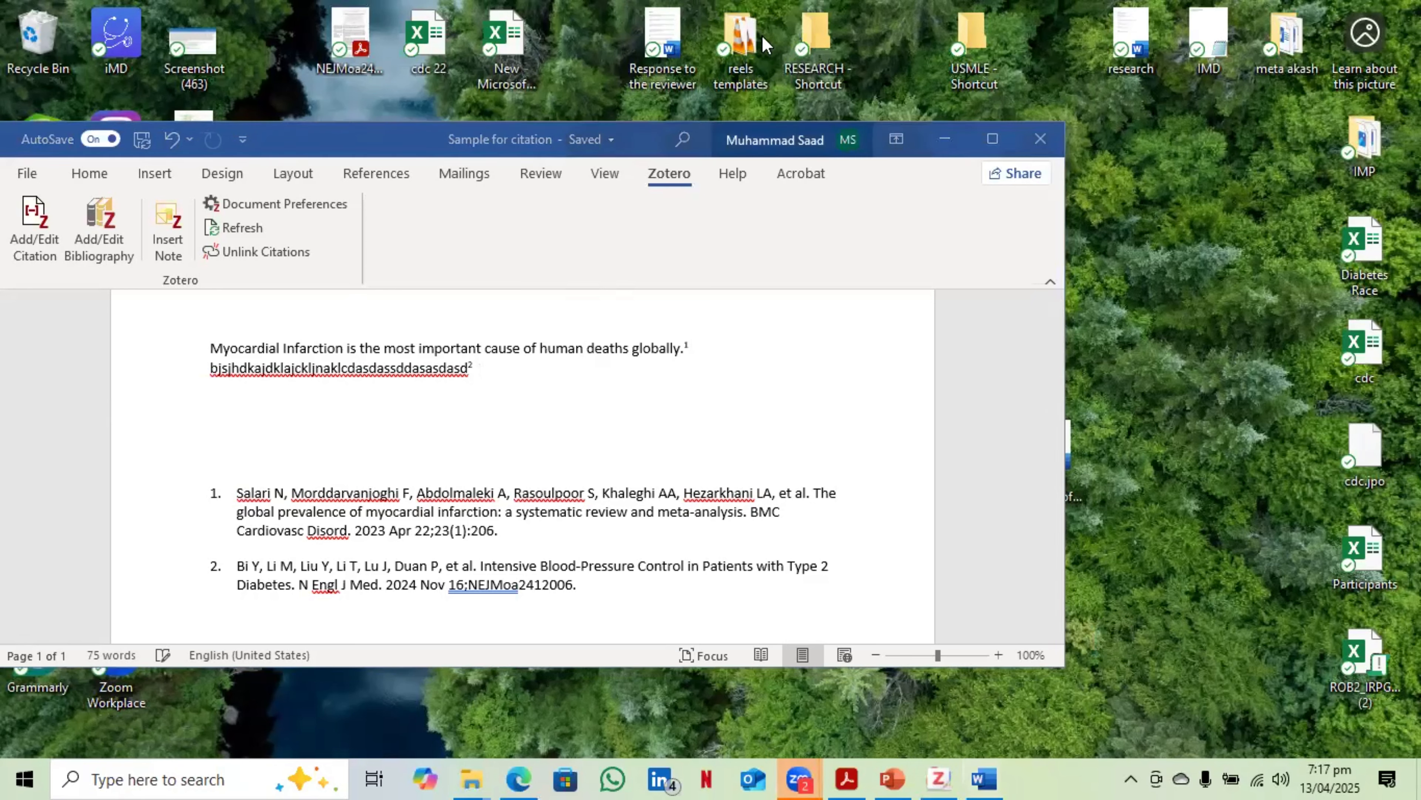
click(520, 371)
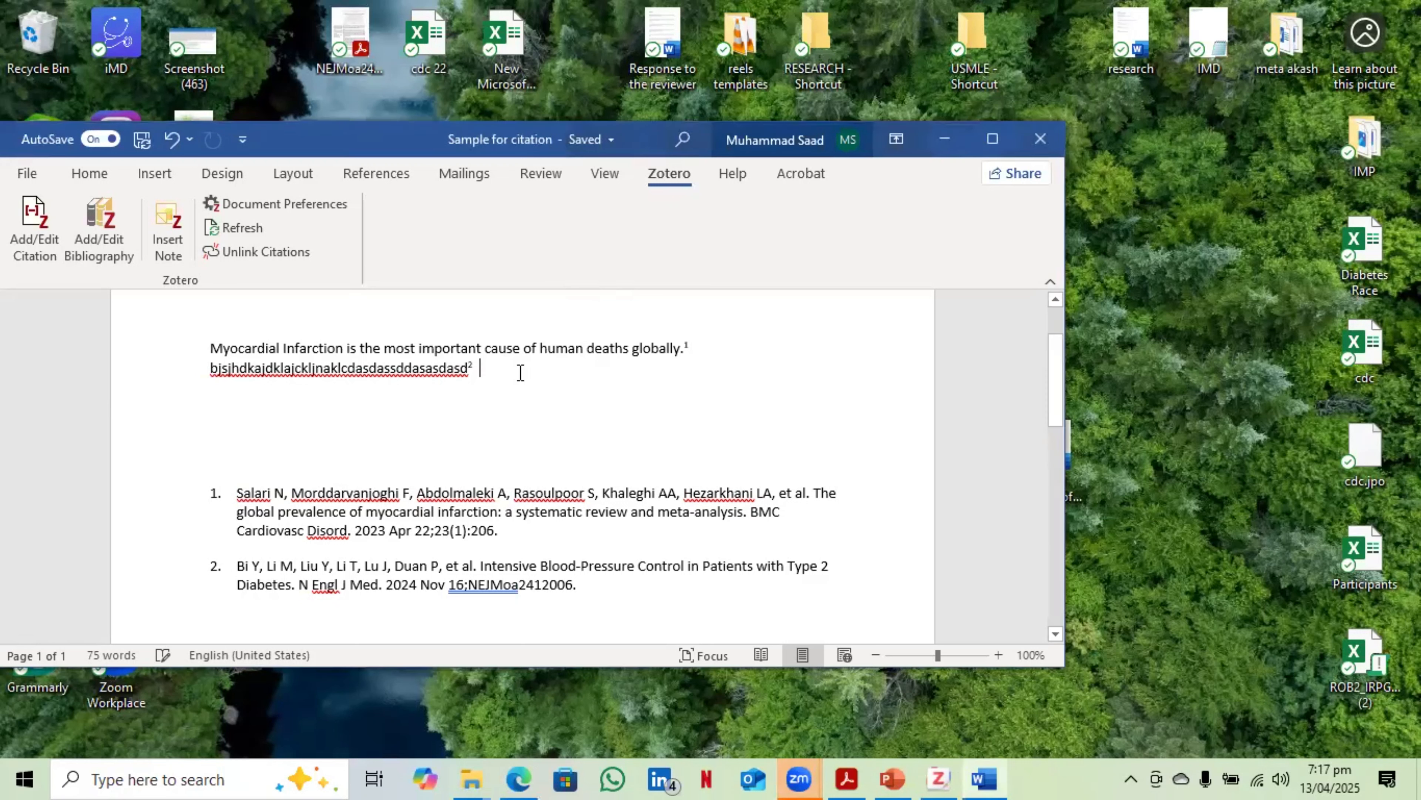
double_click(477, 368)
drag(578, 585, 255, 349)
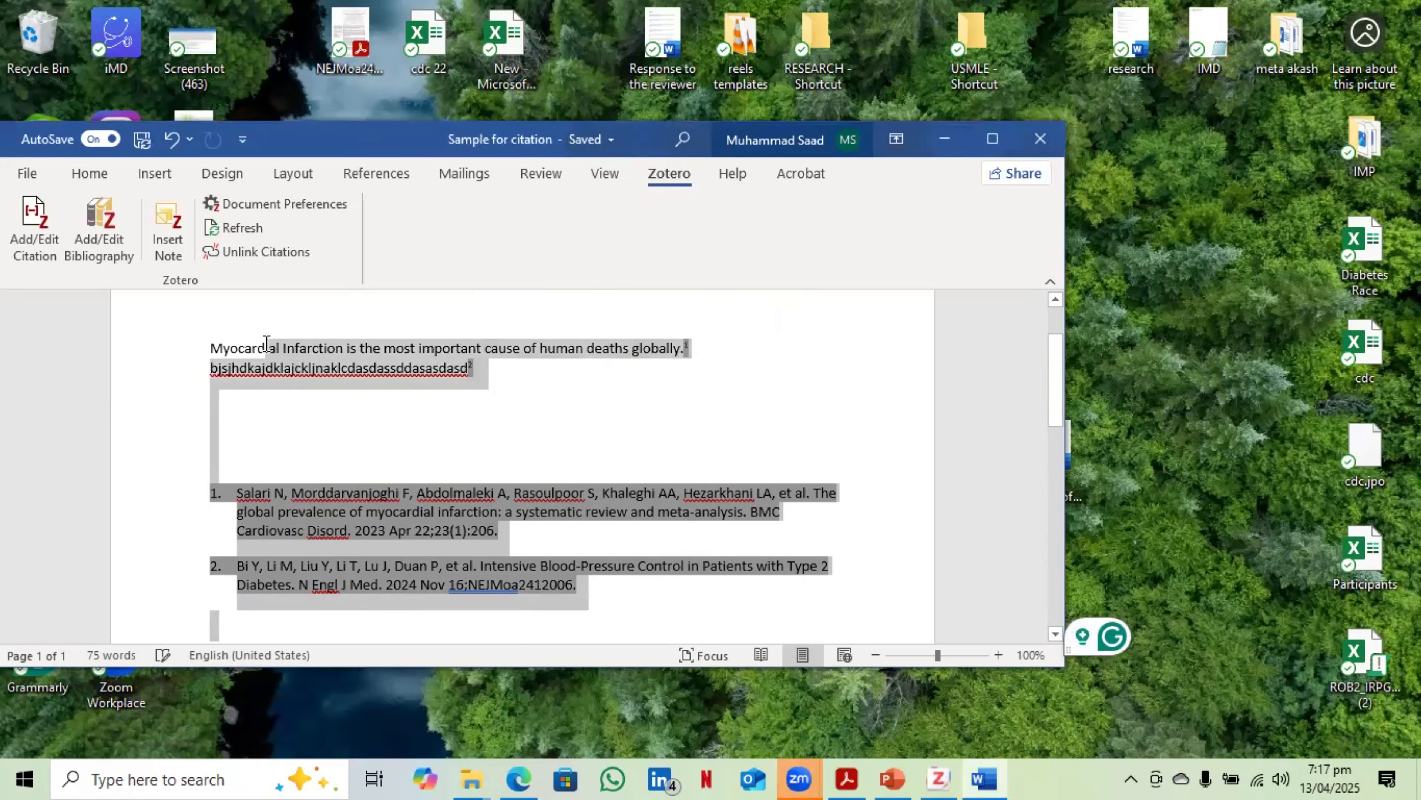
key(BackSpace)
key(BackSpace)
key(BackSpace)
key(BackSpace)
key(BackSpace)
key(BackSpace)
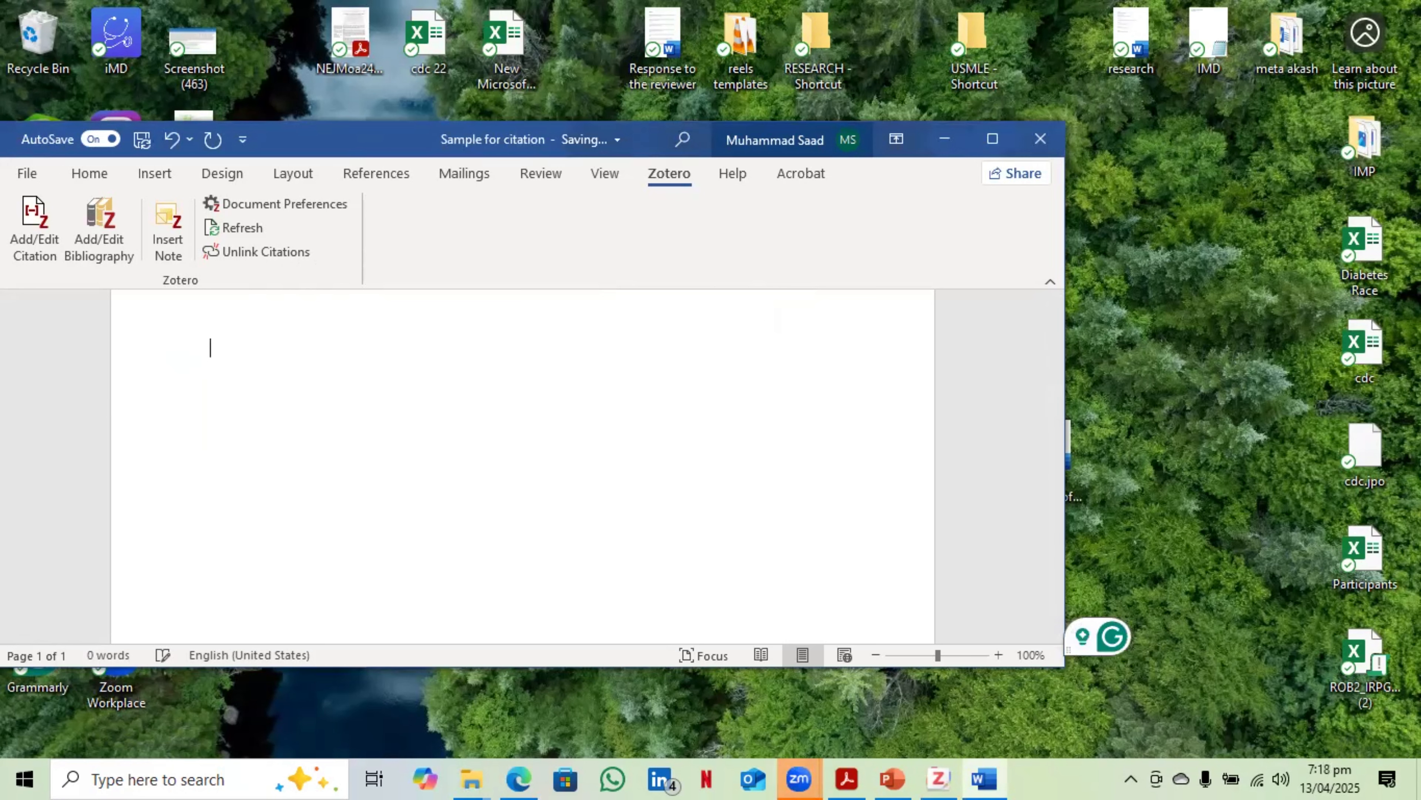
- Write the sentence "Myocardial infarction is the most common cause of death globally" in the empty document
text(Myocardial infarc)
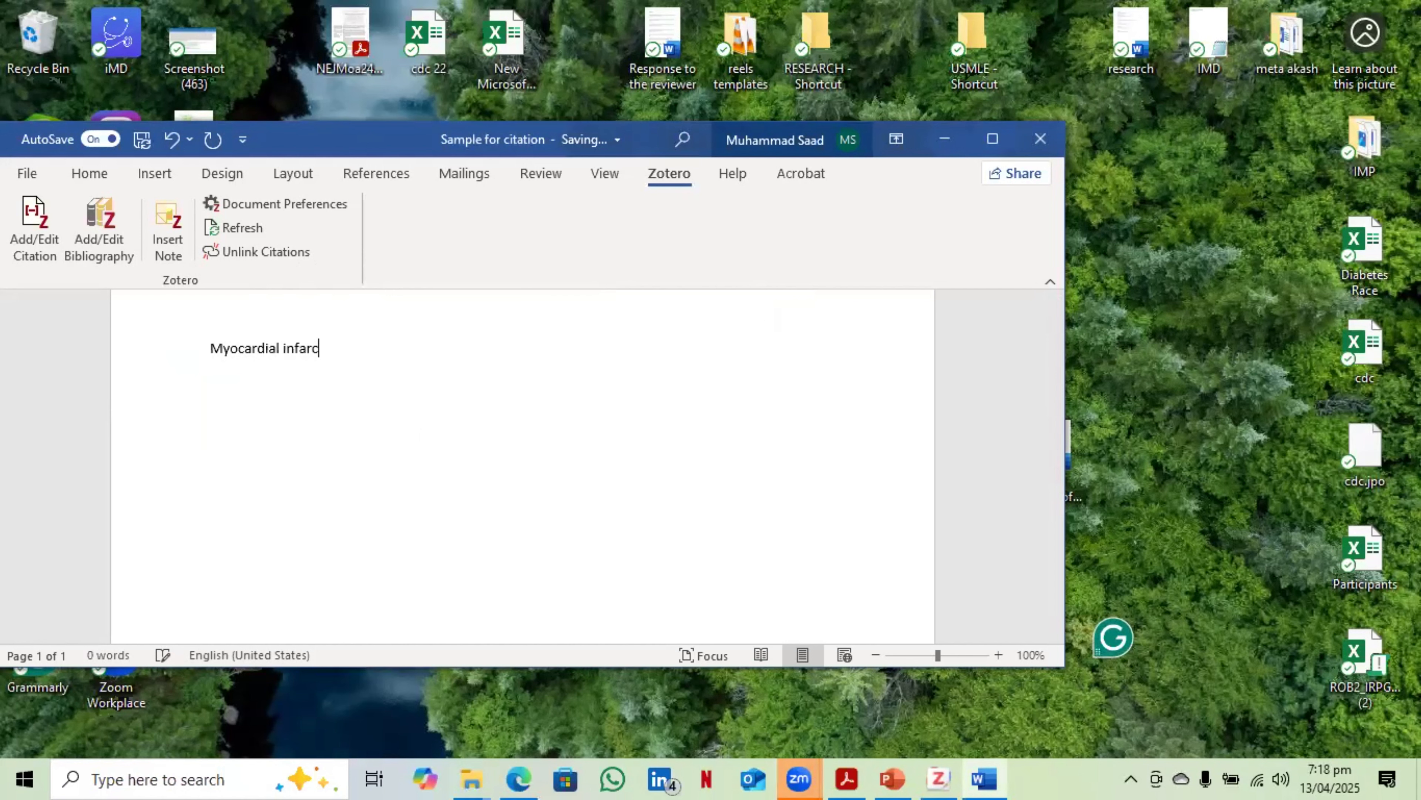
text(tion is the most )
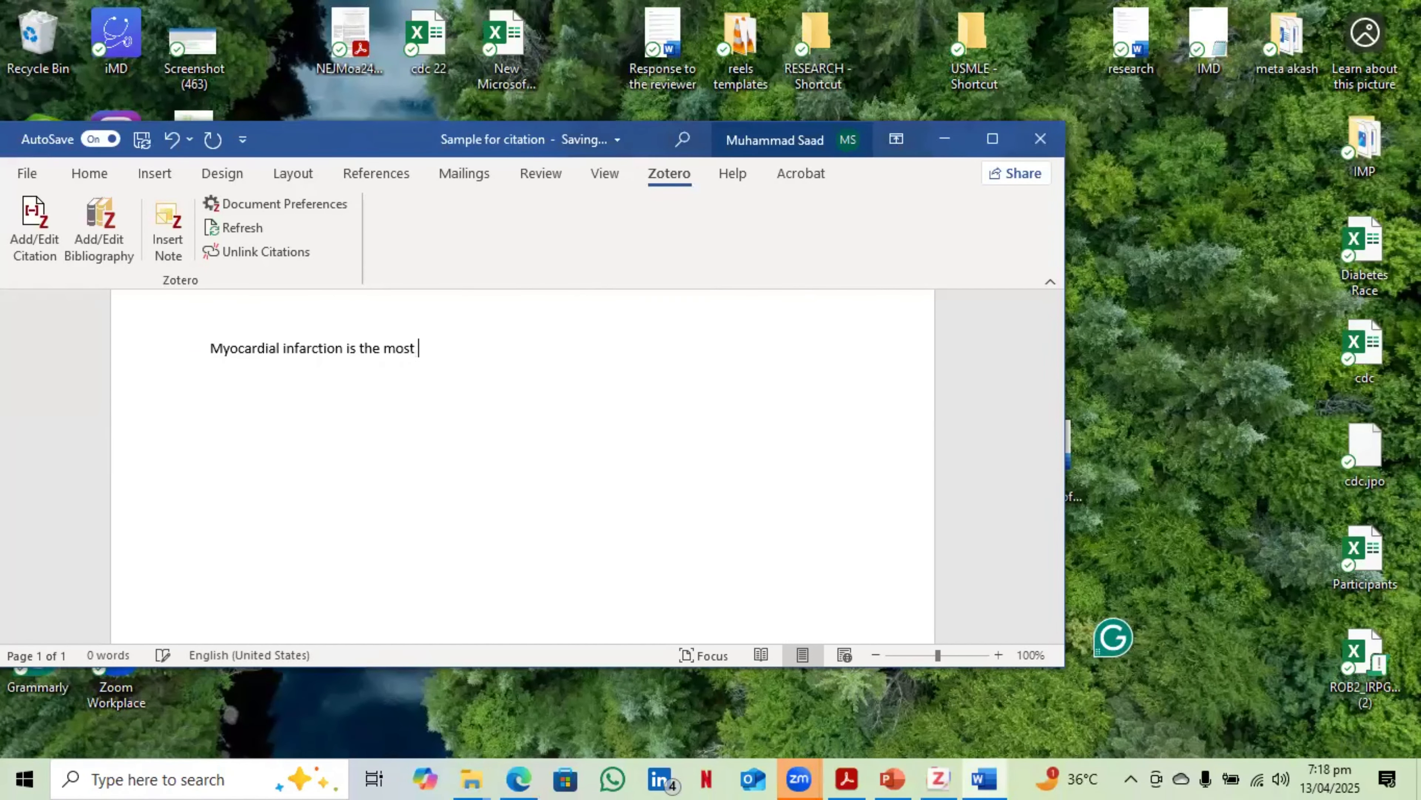
text(common cause of death)
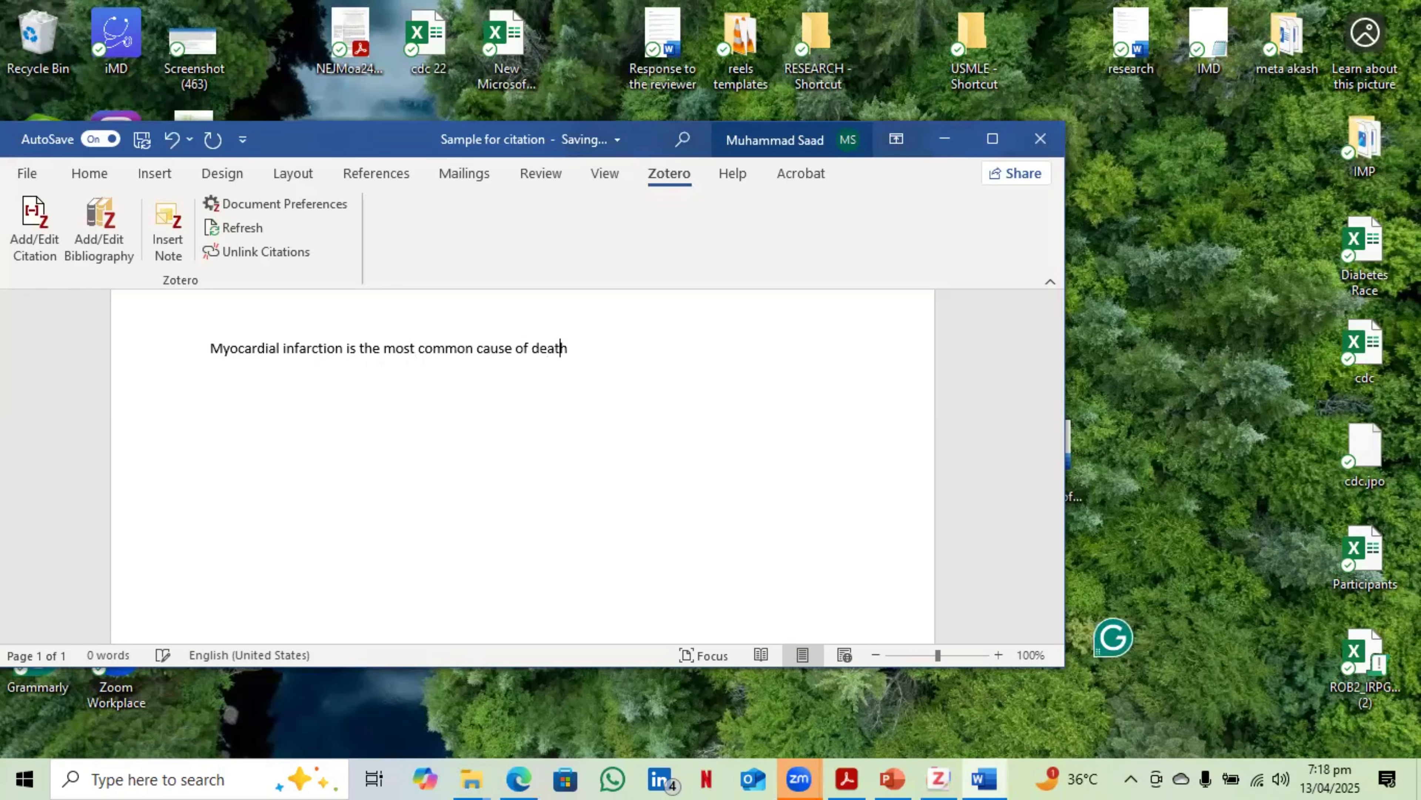
text( globally)
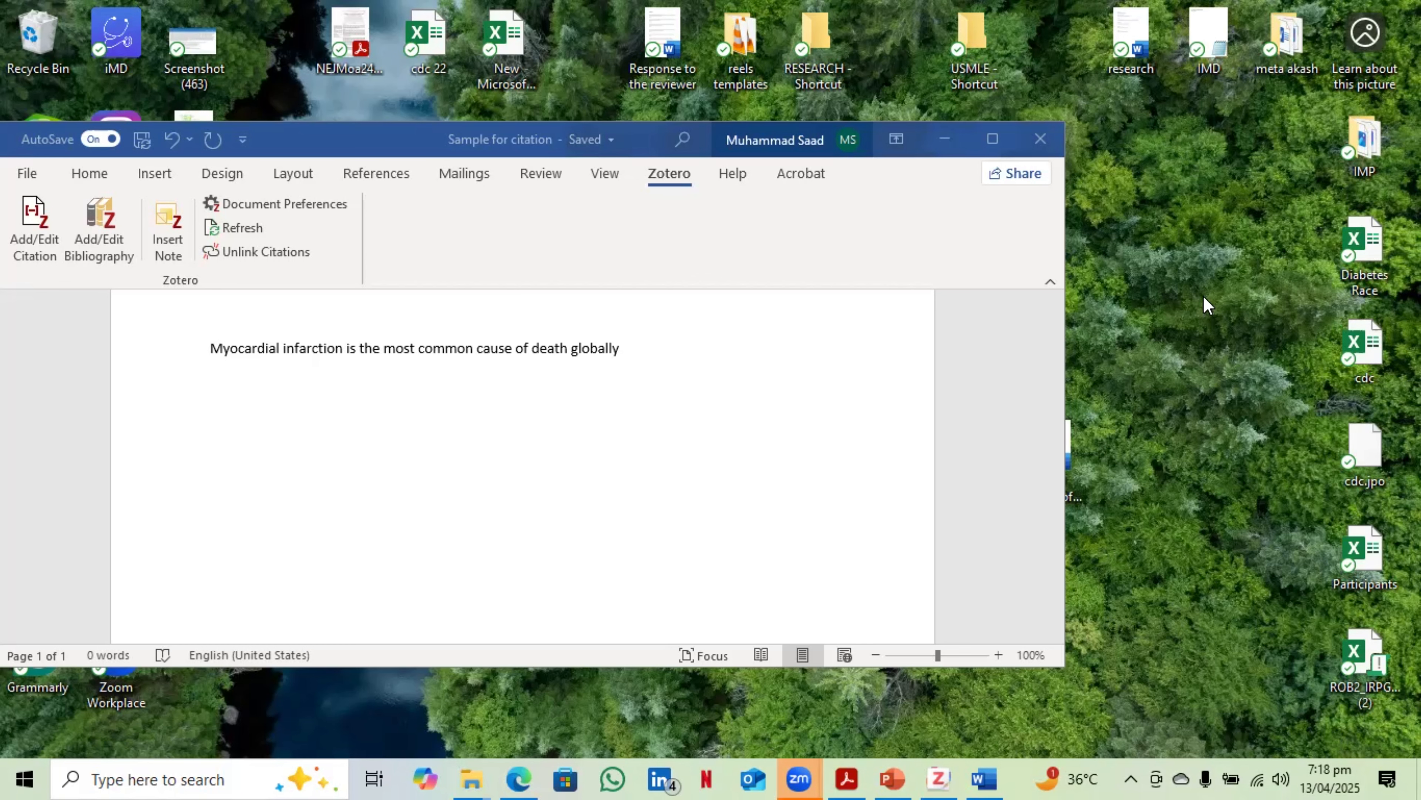
click(636, 349)
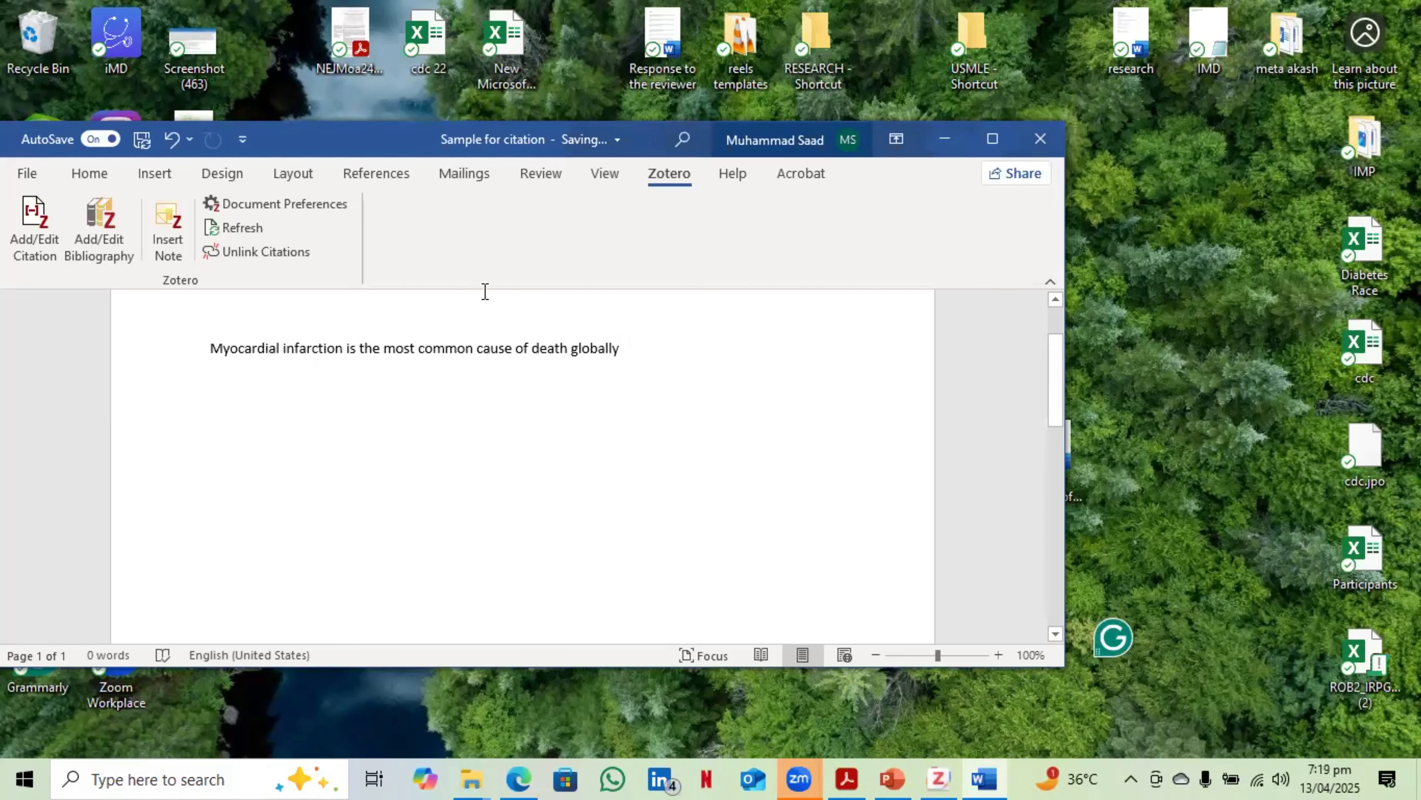
click(28, 173)
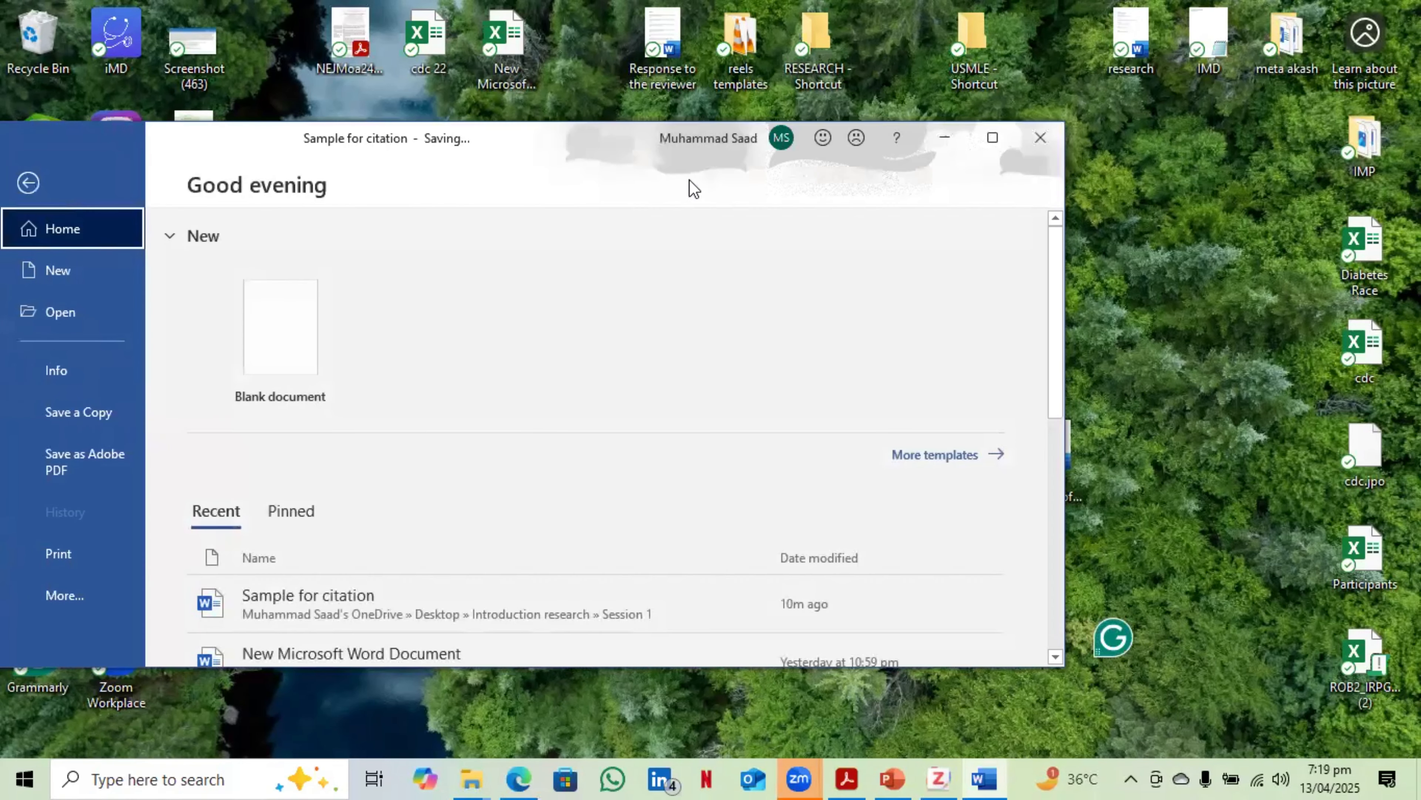
click(27, 183)
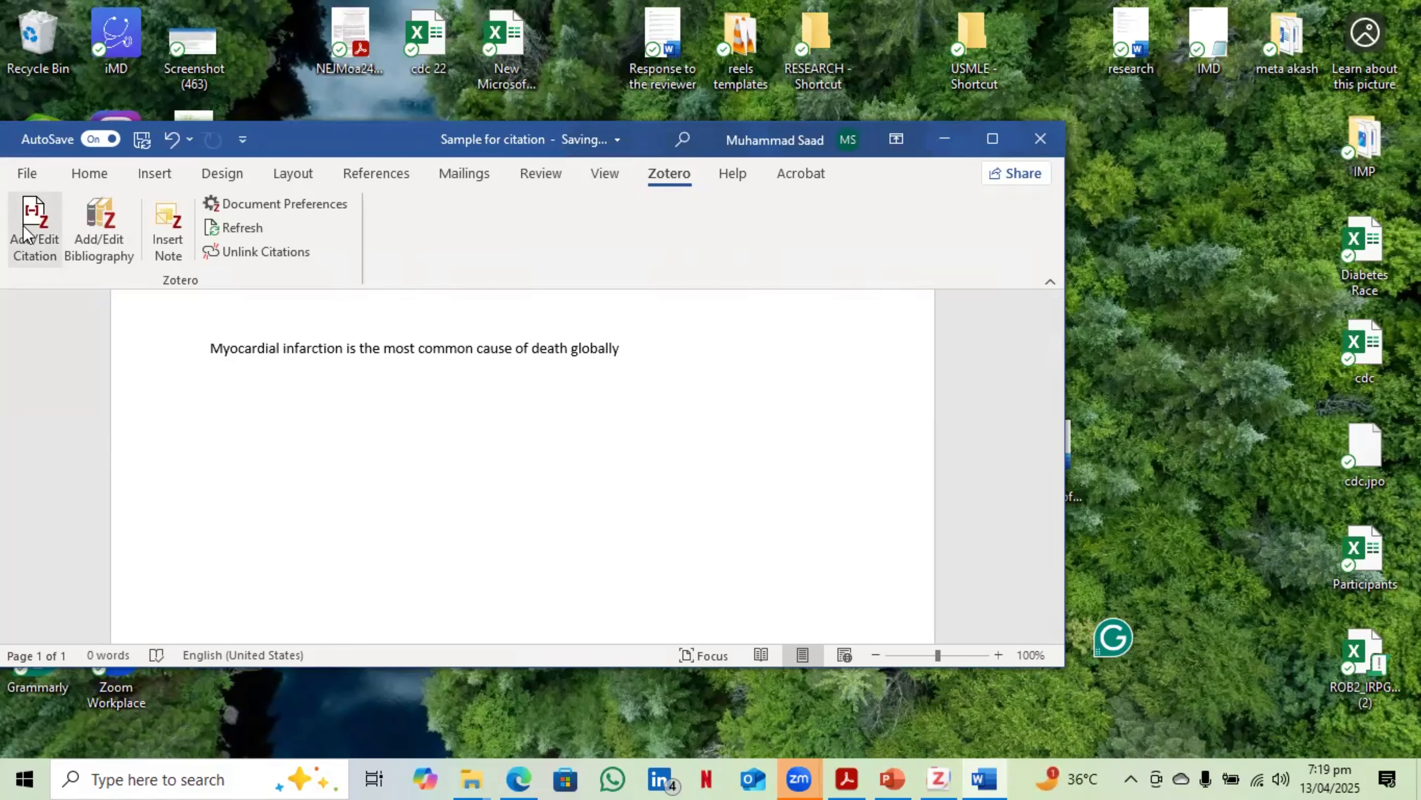
click(534, 175)
click(660, 175)
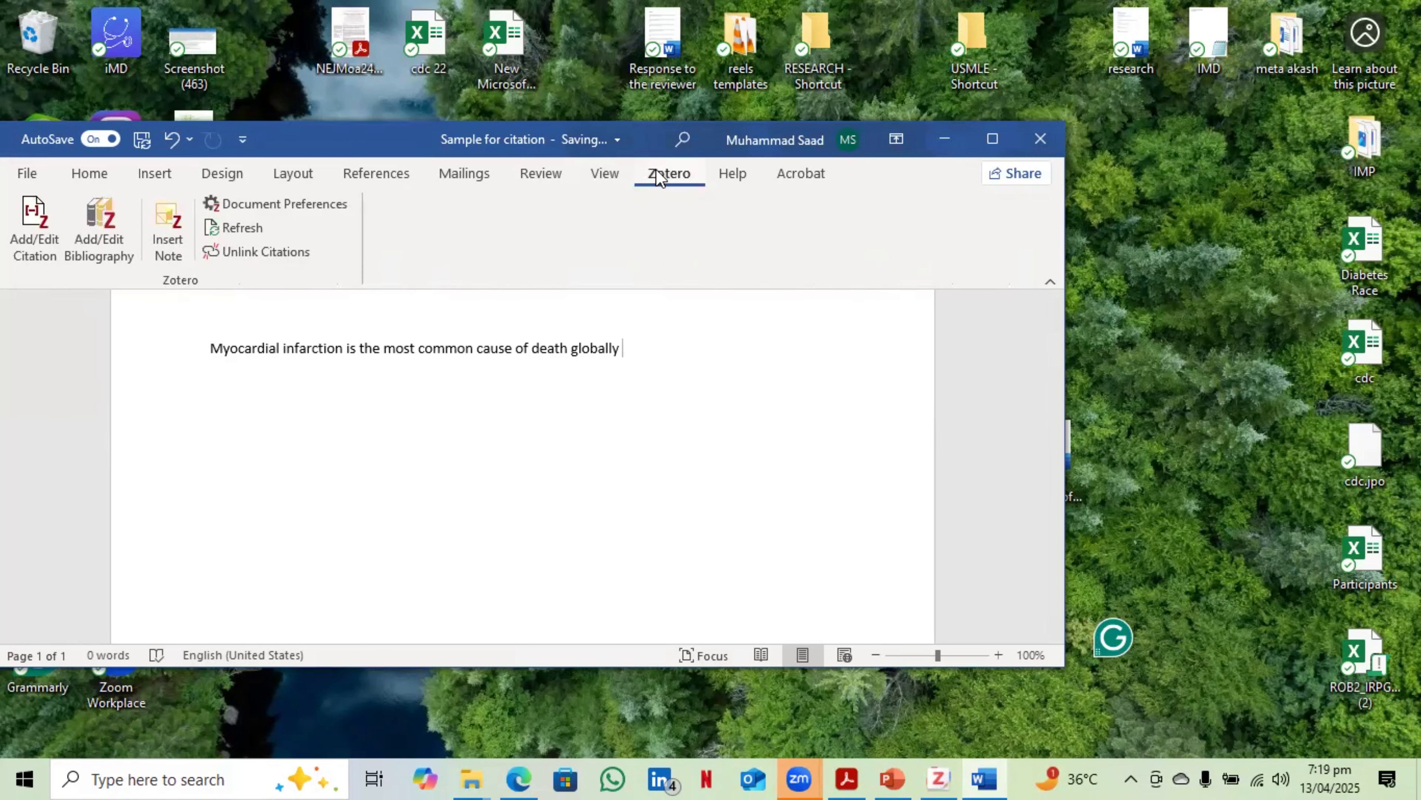
click(394, 177)
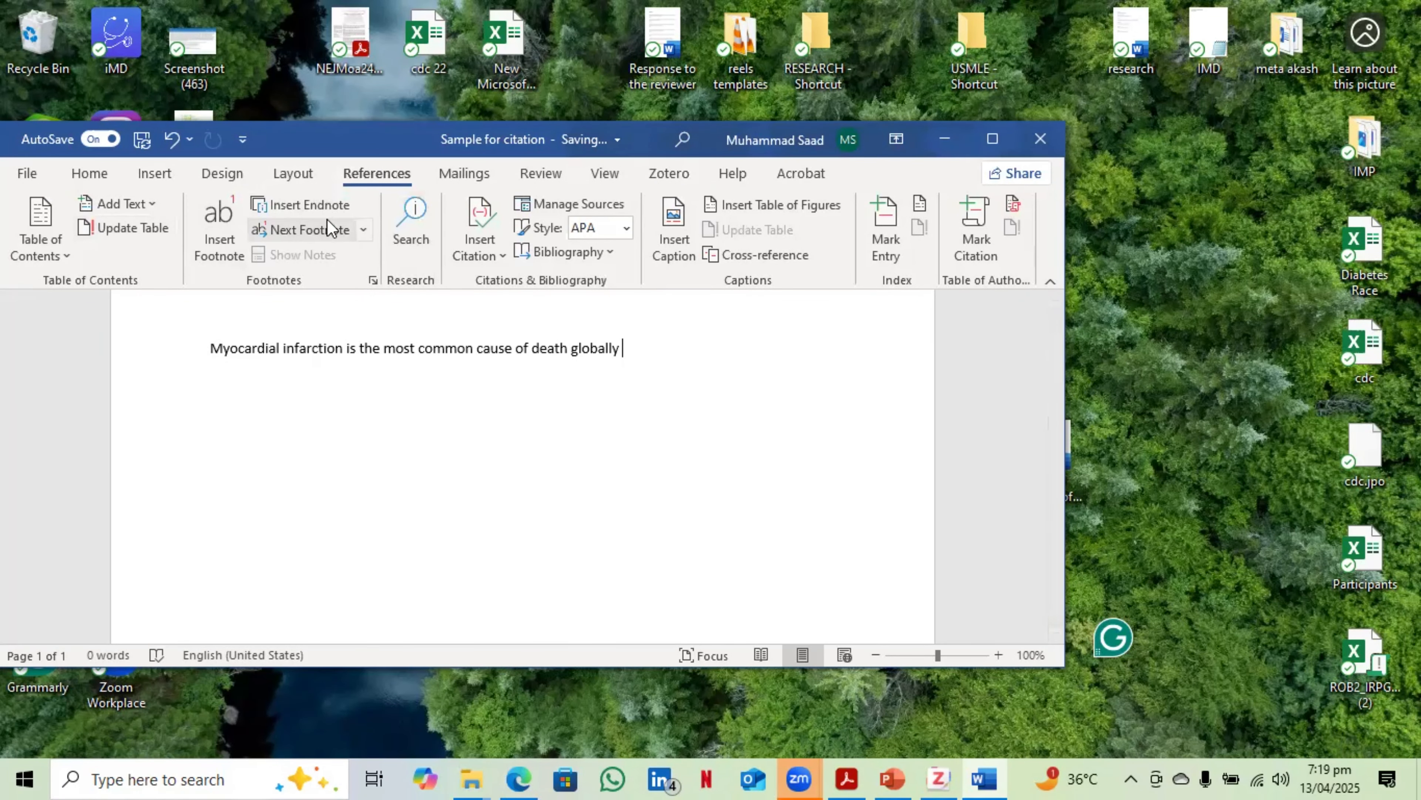
click(666, 177)
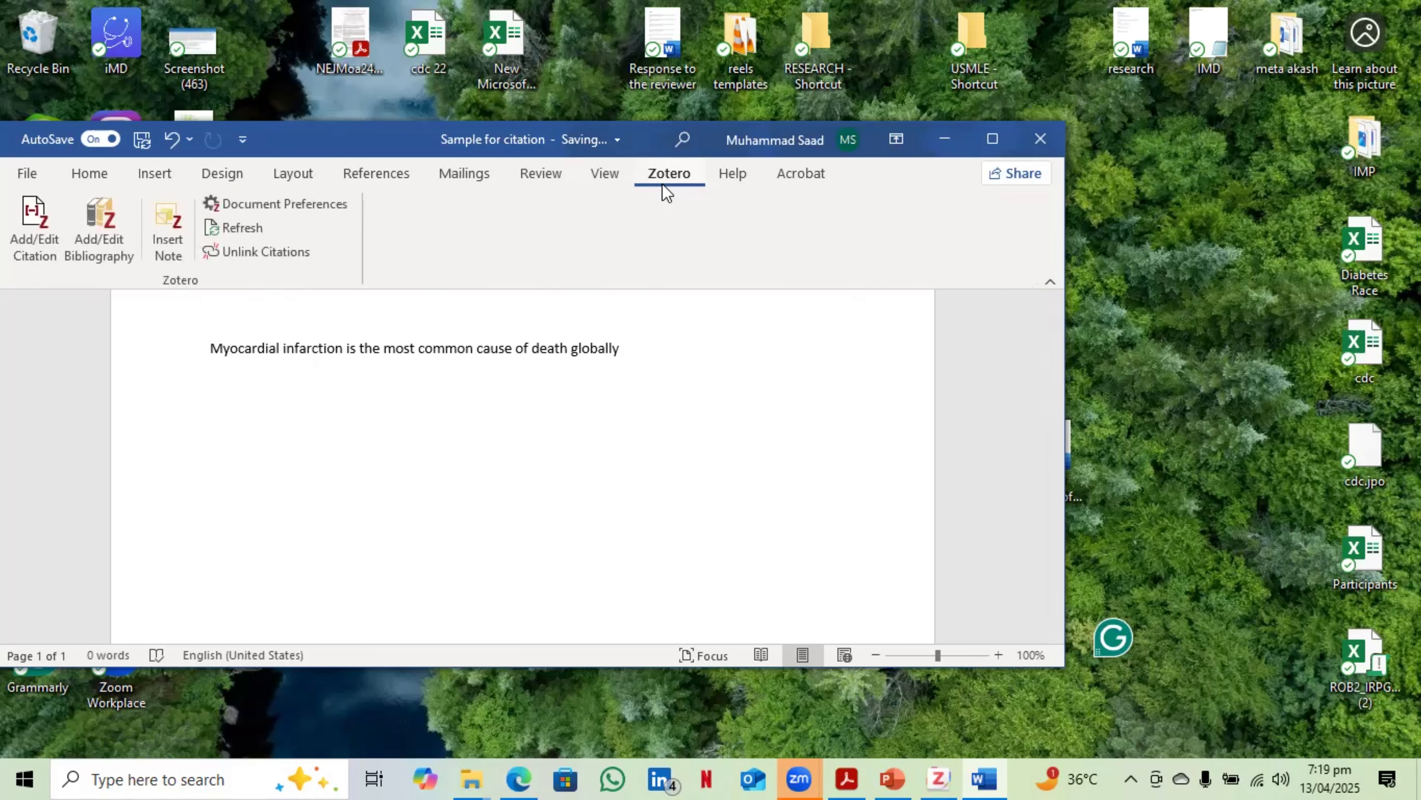
click(397, 175)
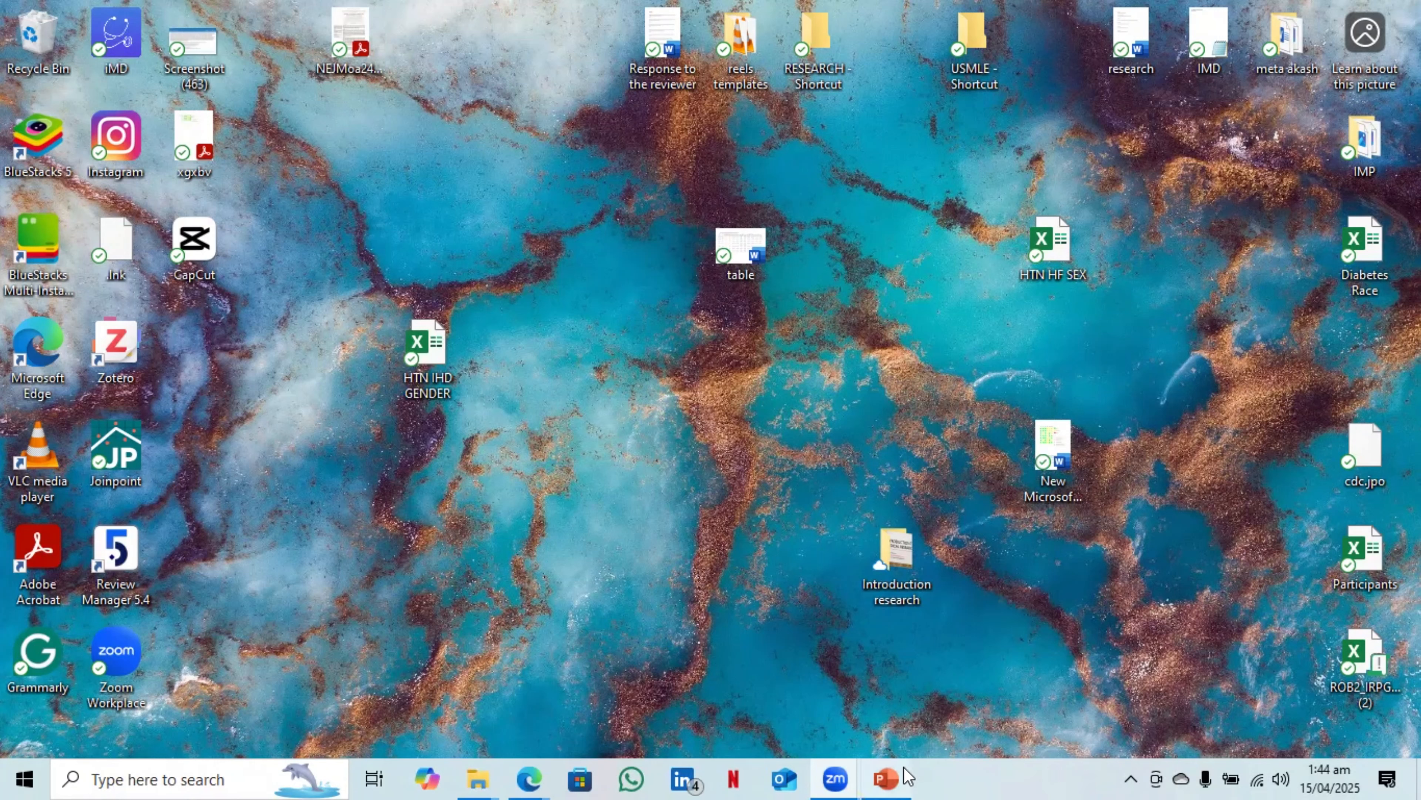
- Switch to the PowerPoint presentation "Introduction to medical research" and start the slide show from the "Getting Started with Zotero" slide
mouse_move(908, 770)
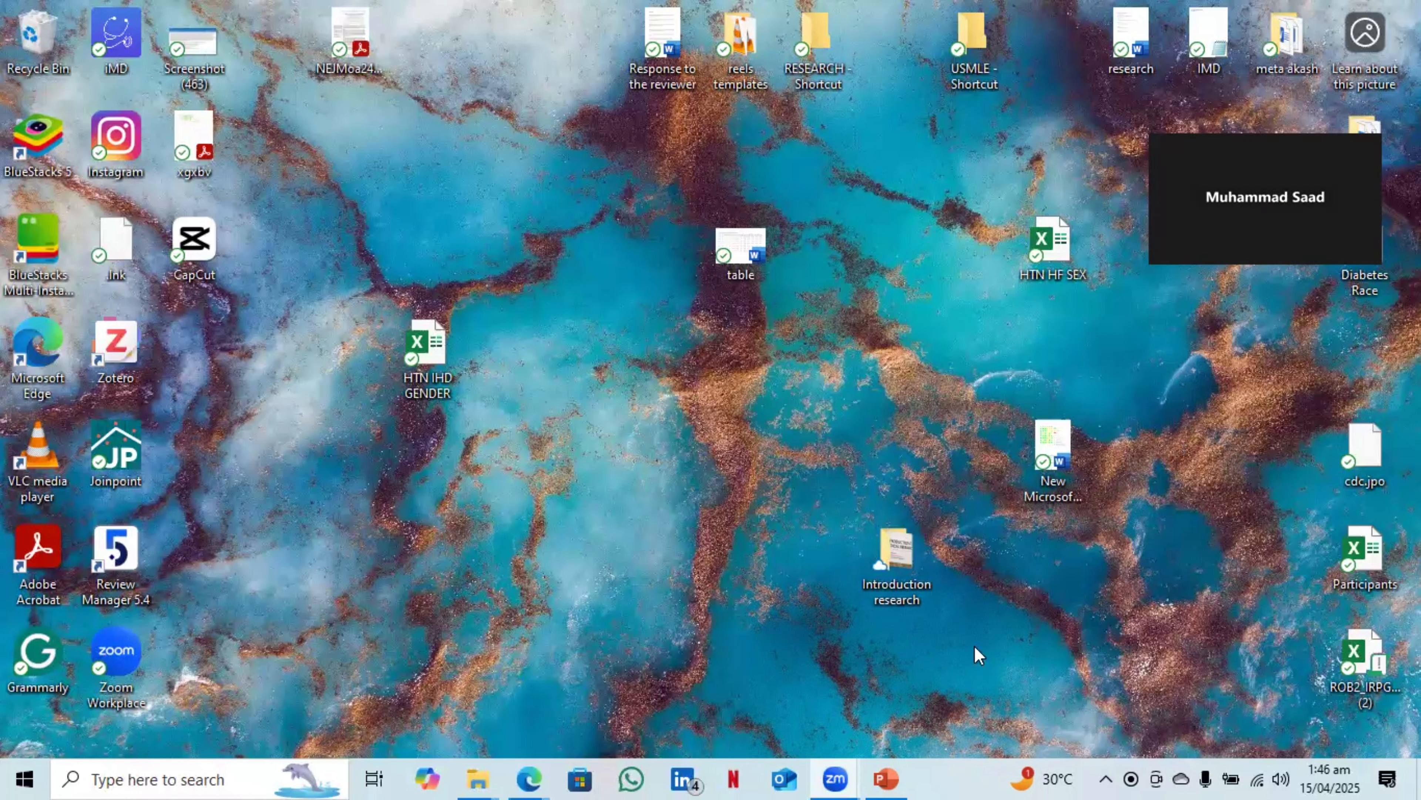
click(887, 777)
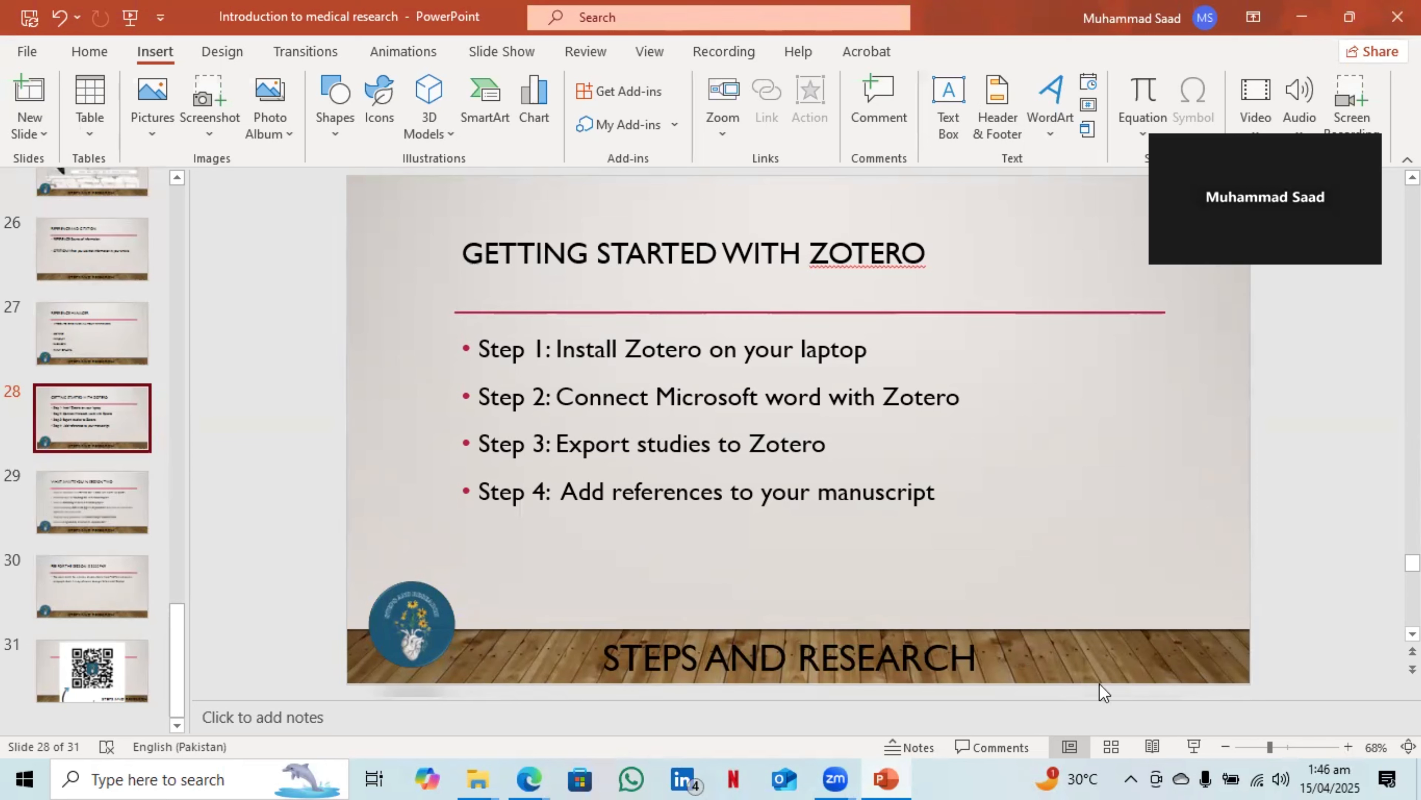
click(1192, 747)
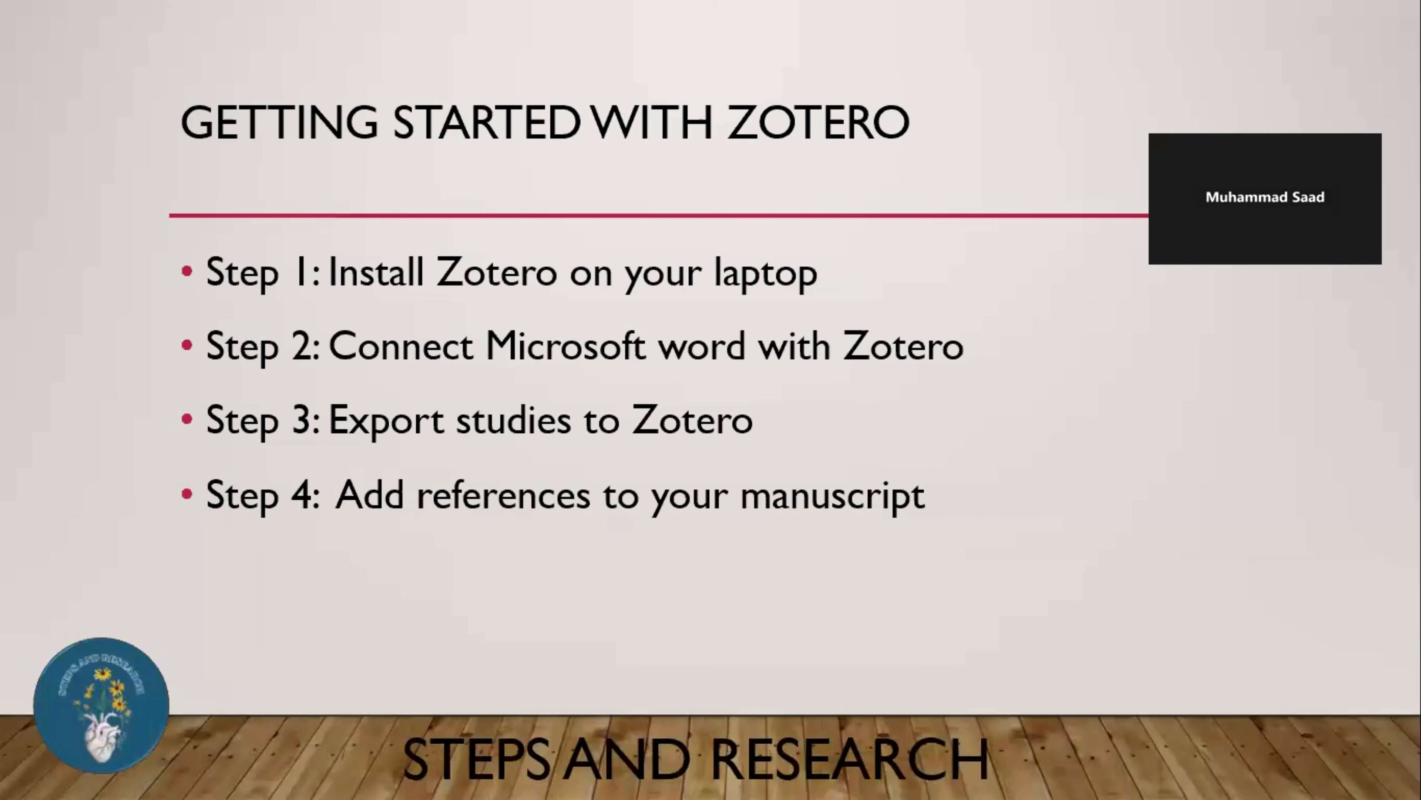